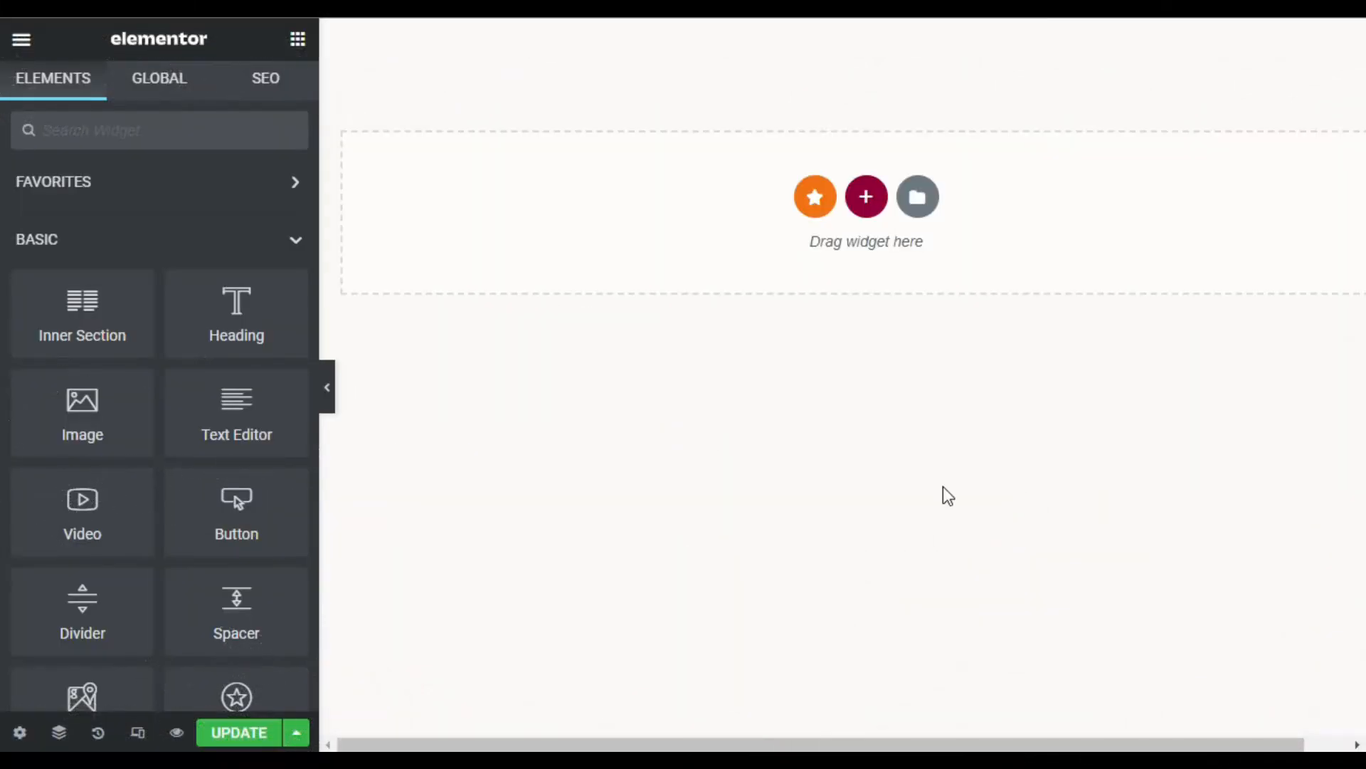
# - Add a two-column section with Fit To Screen height and a content width of 900
pyautogui.click(866, 199)
pyautogui.click(692, 259)
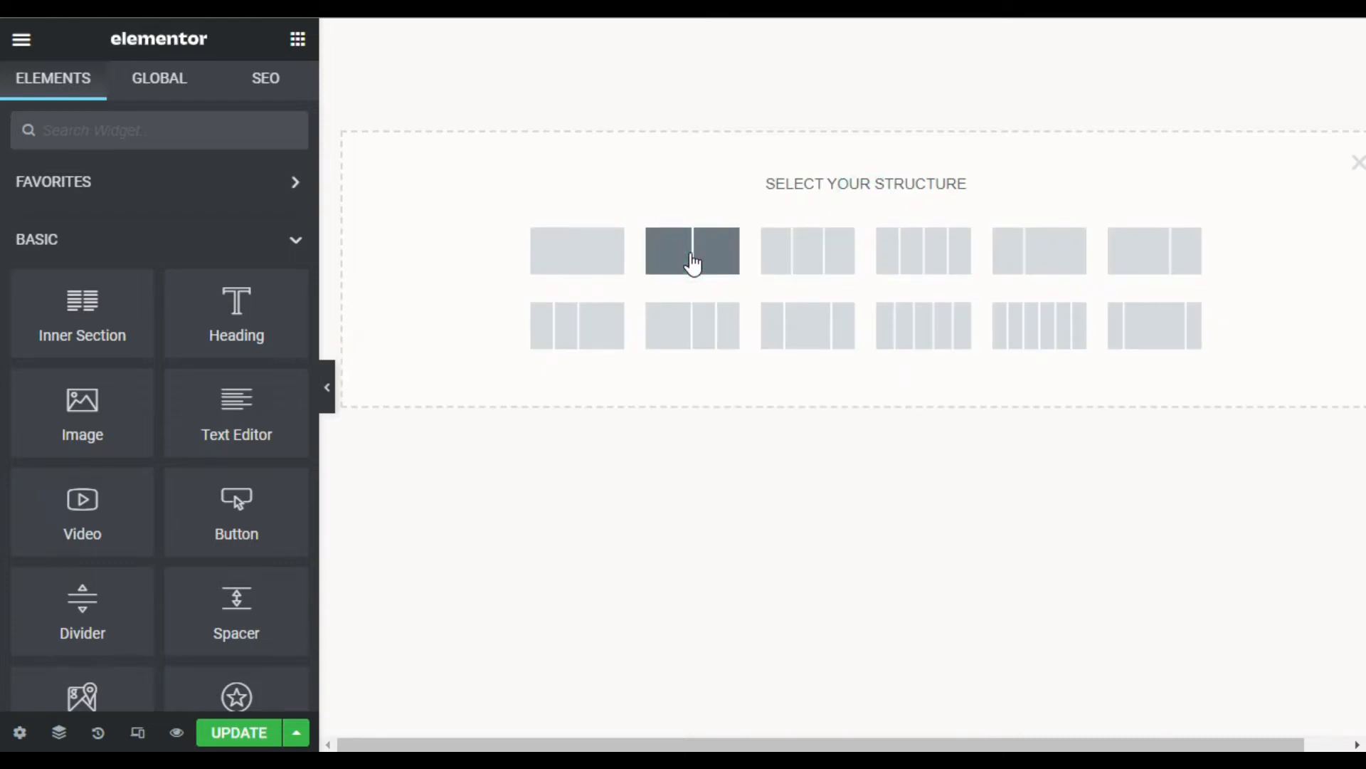
pyautogui.click(691, 262)
pyautogui.click(171, 377)
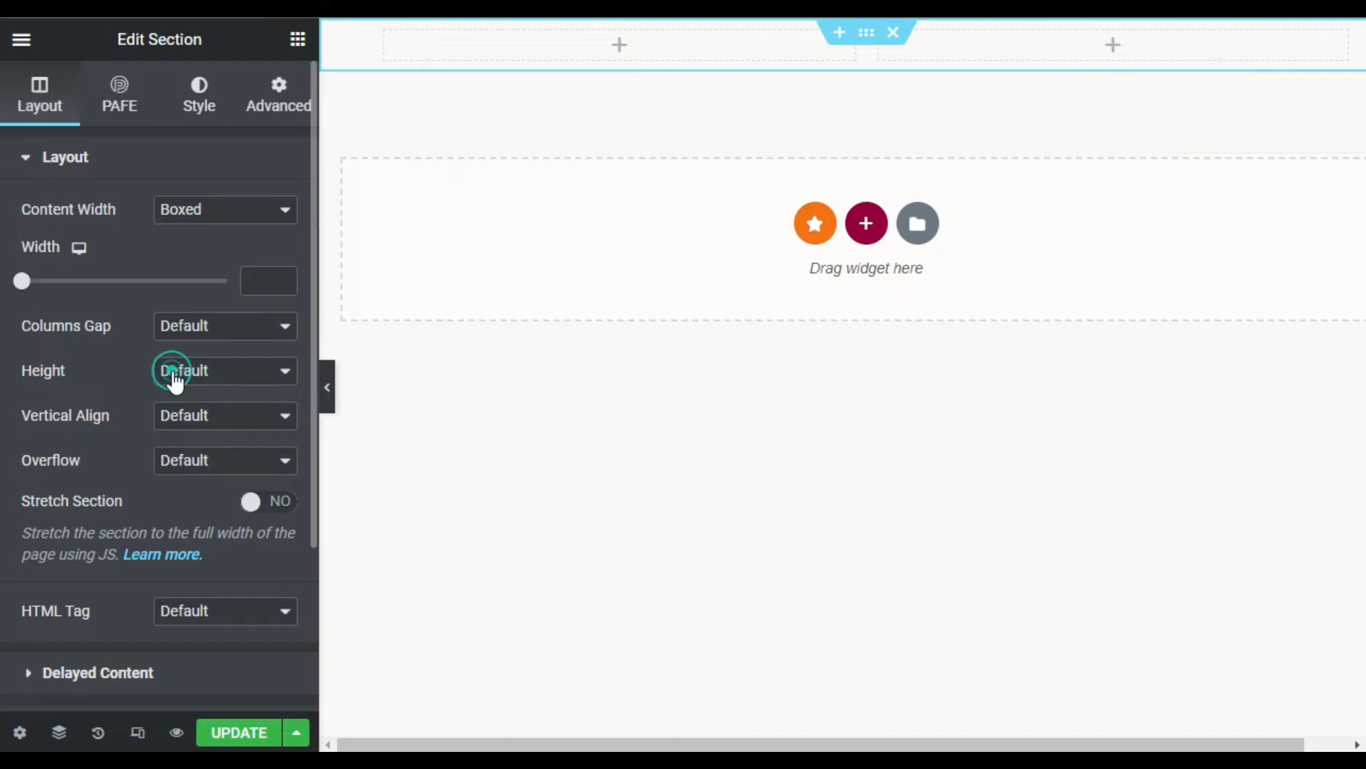
pyautogui.click(178, 417)
pyautogui.click(258, 284)
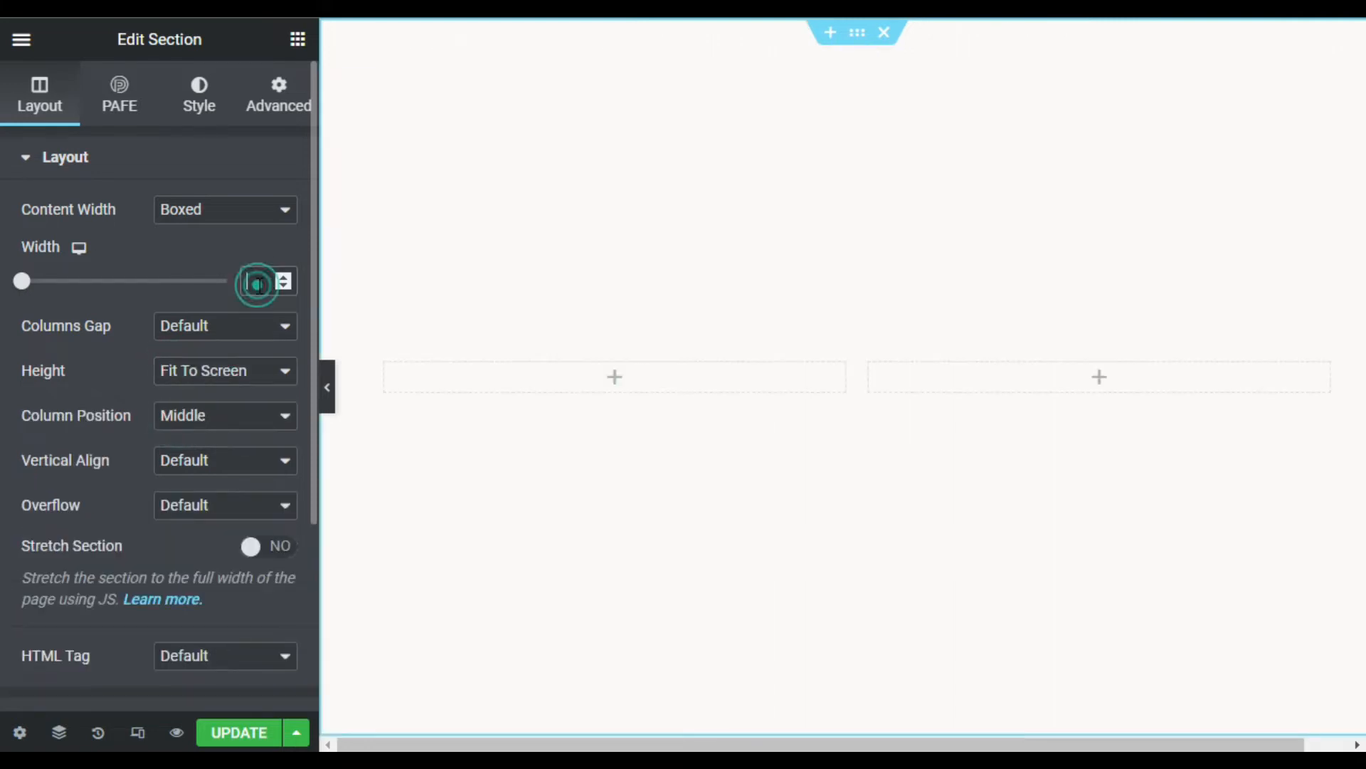
pyautogui.write('900')
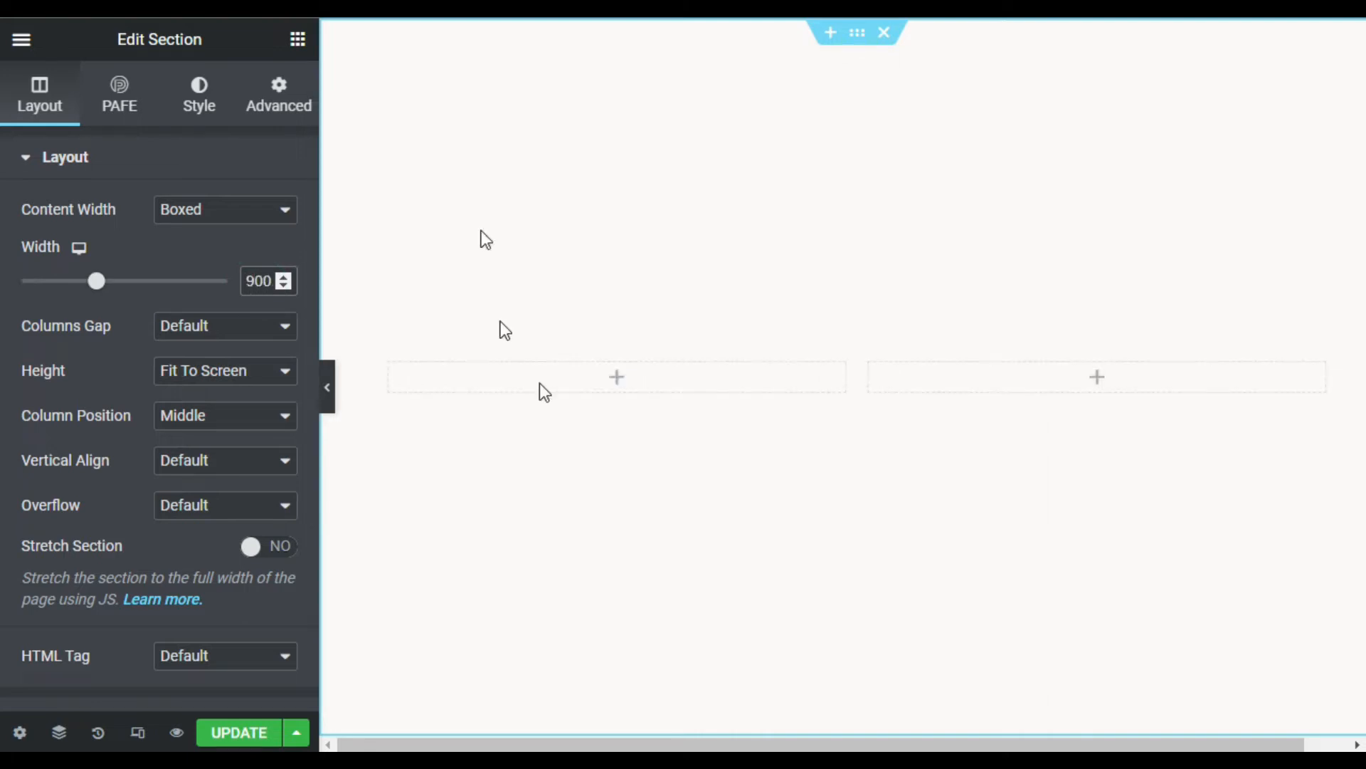
pyautogui.click(616, 377)
# - Place a Heading widget in the left column and retitle it 'Want To Contact US'
pyautogui.moveTo(219, 293); pyautogui.dragTo(657, 472)
pyautogui.click(239, 252)
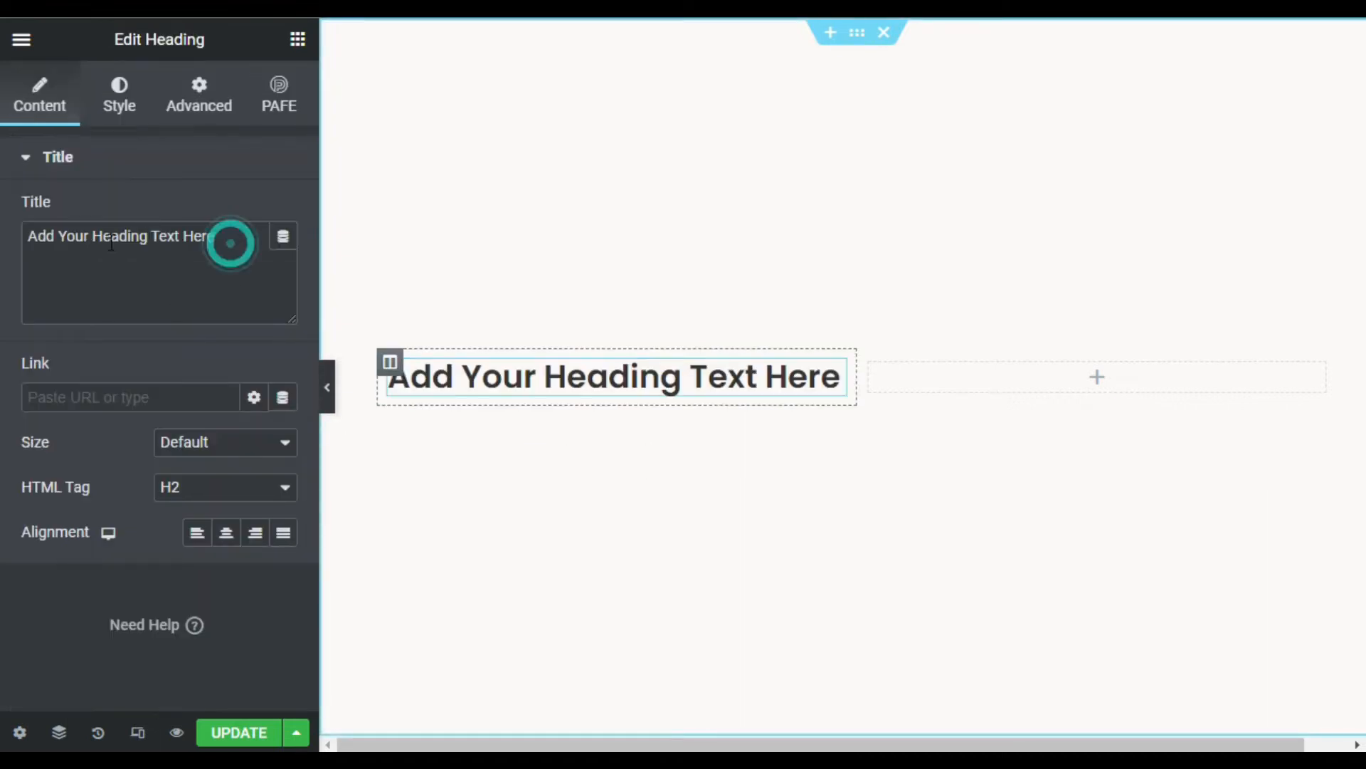
pyautogui.hotkey('ctrl', 'a')
pyautogui.write('W')
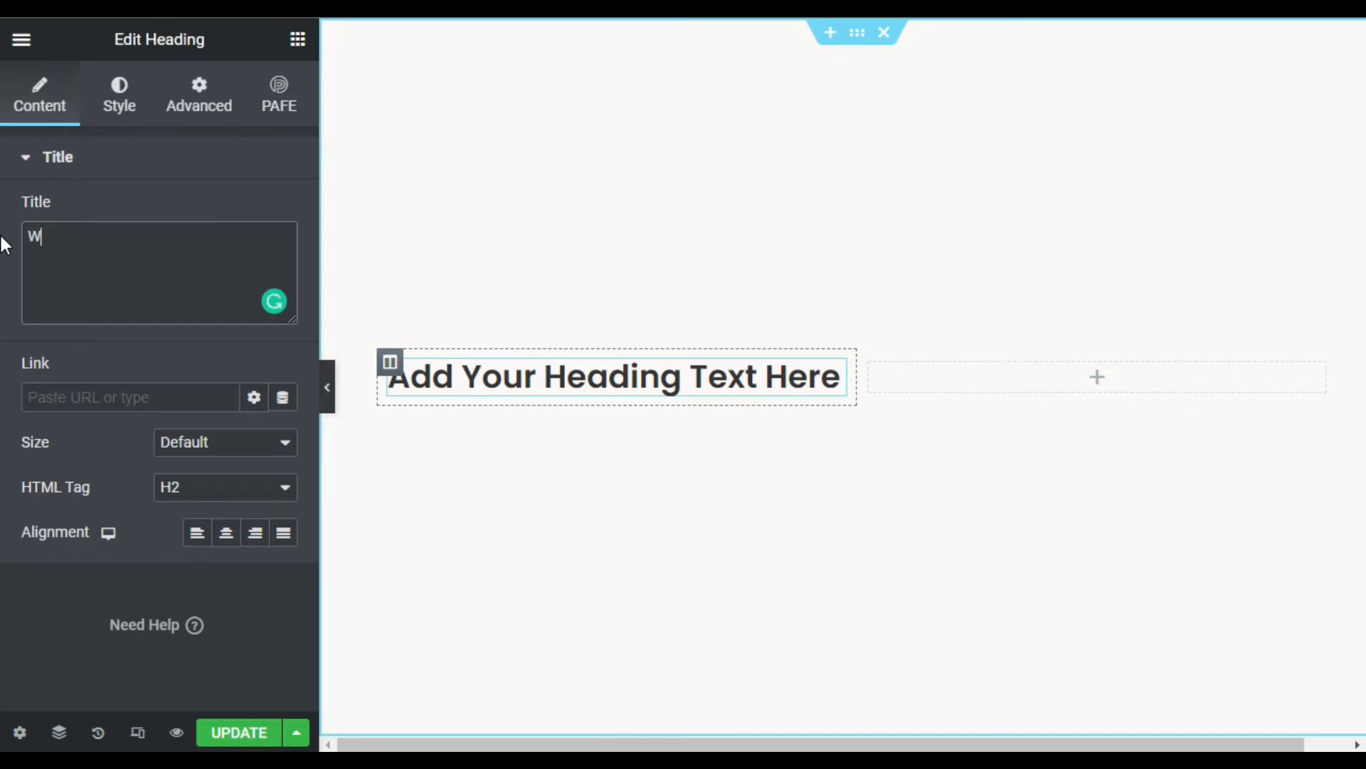
pyautogui.write('ant to Contact US')
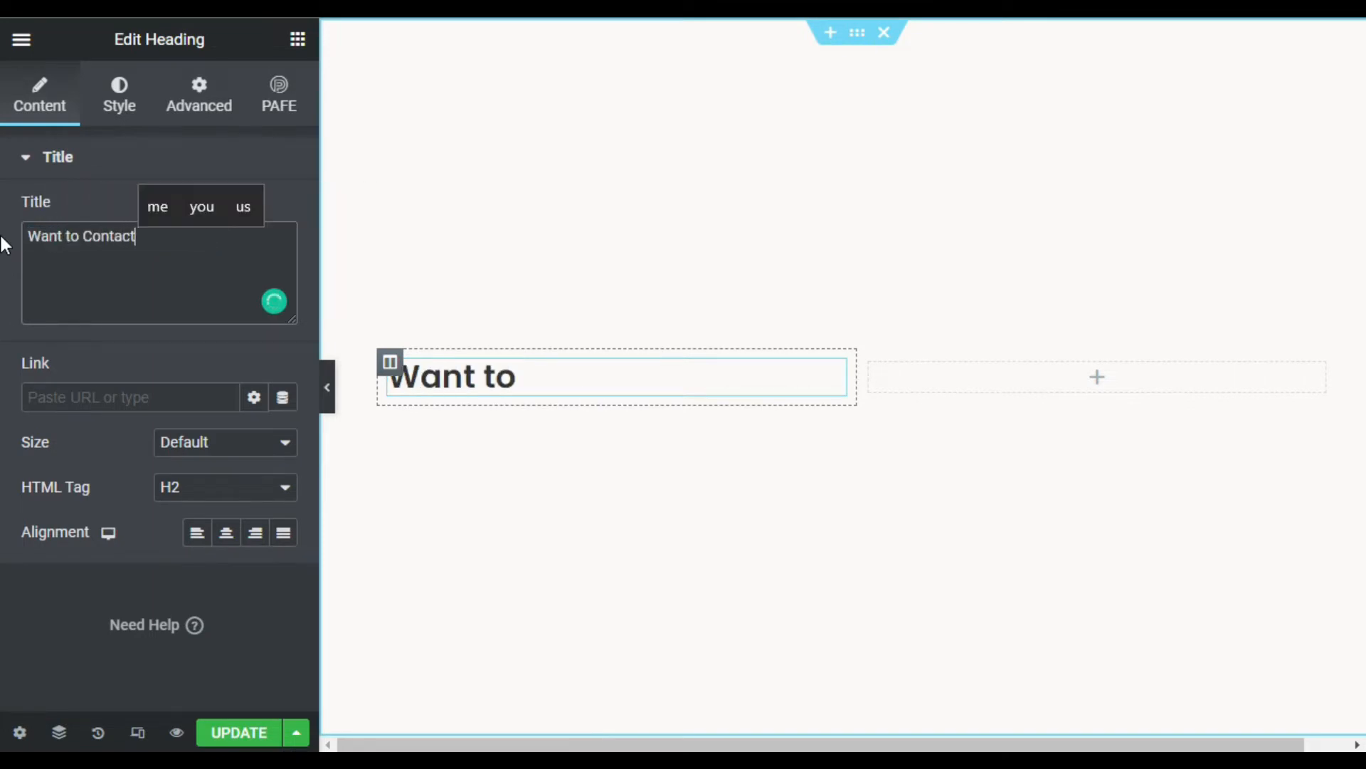
pyautogui.hotkey('ctrl', 'Left')
pyautogui.hotkey('ctrl', 'Left')
pyautogui.hotkey('ctrl', 'Left')
pyautogui.write('T')
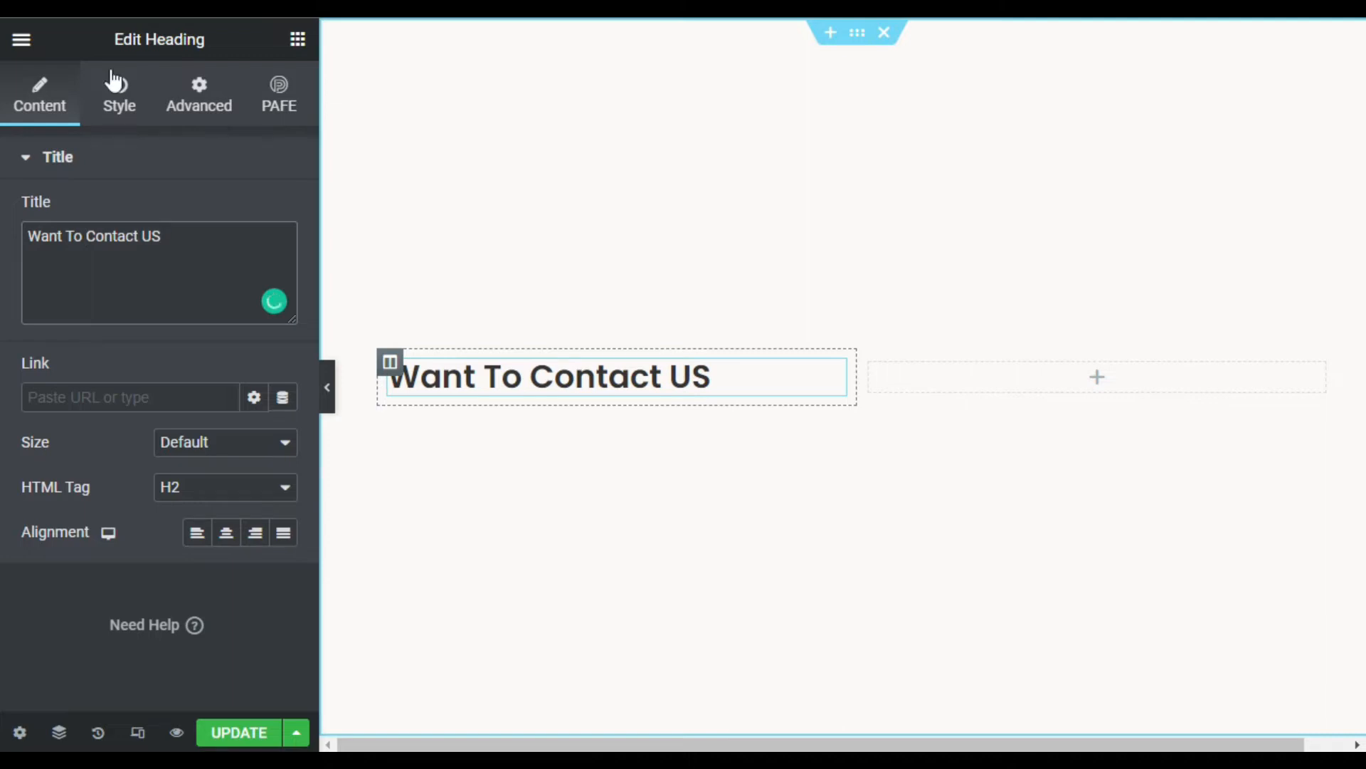
# - Enlarge the heading's font size under Style > Typography
pyautogui.click(121, 98)
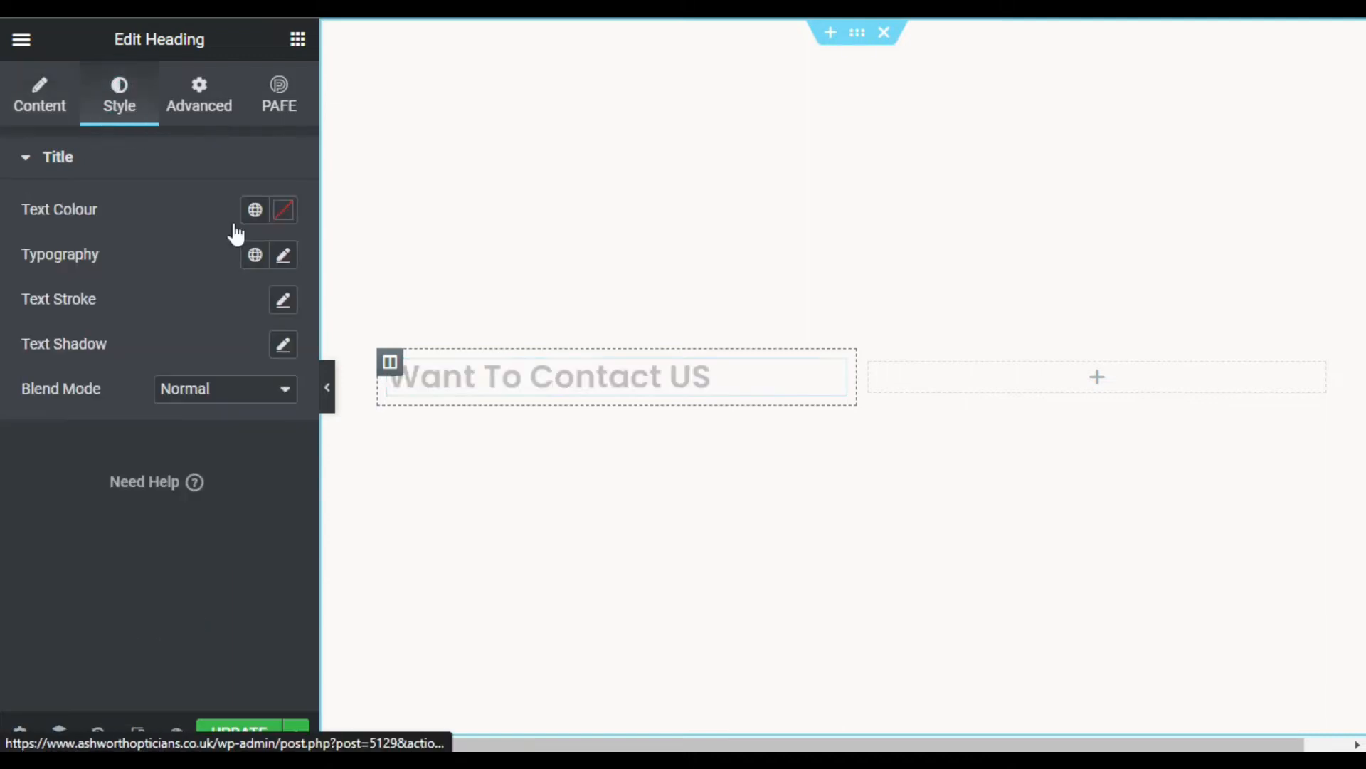
pyautogui.click(285, 255)
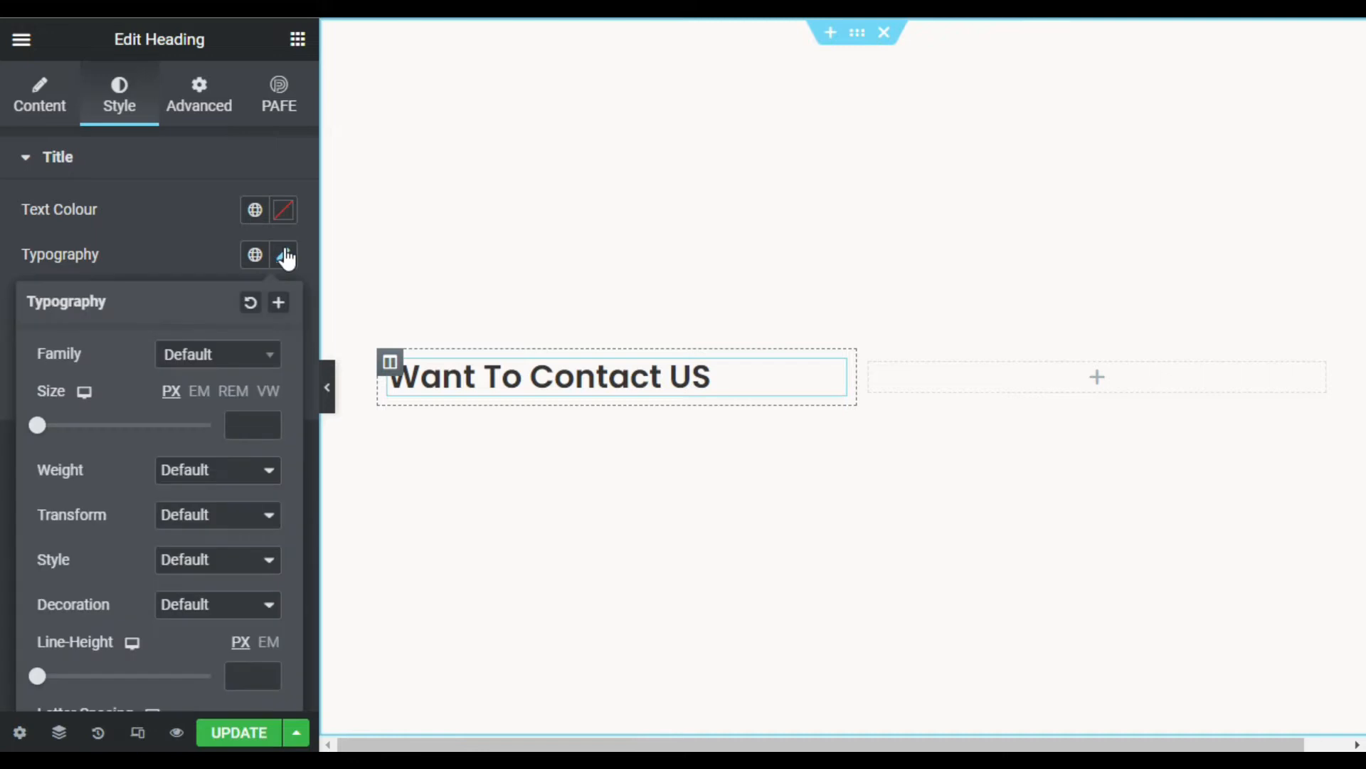
pyautogui.click(234, 420)
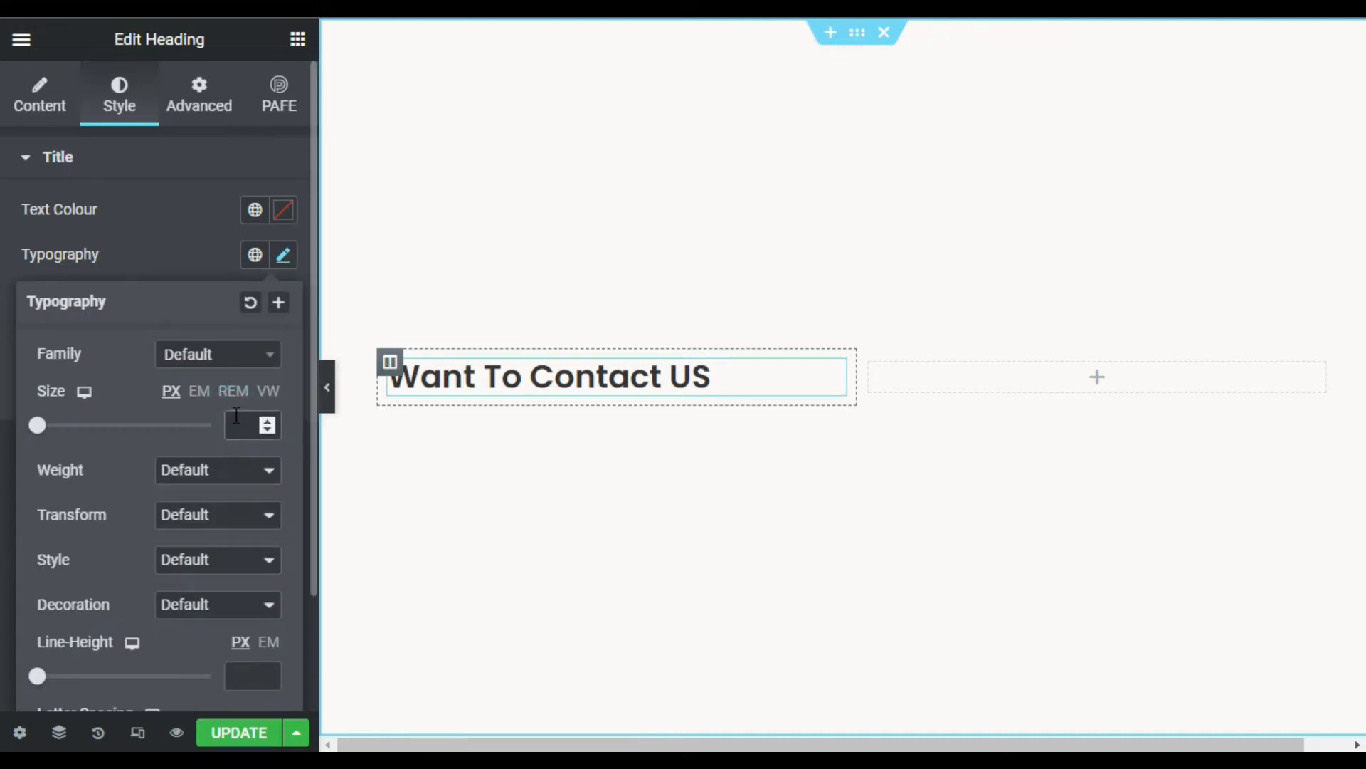
pyautogui.write('50')
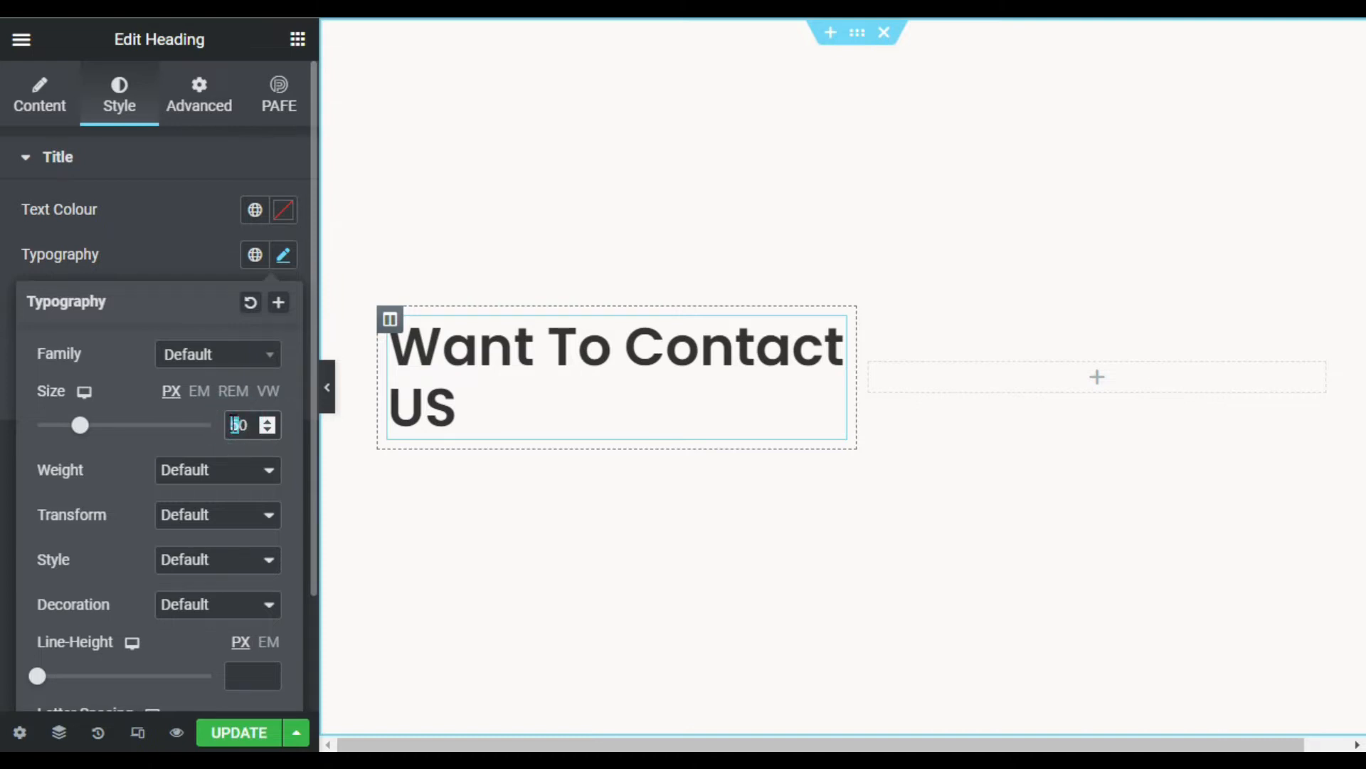
pyautogui.write('4')
pyautogui.click(298, 40)
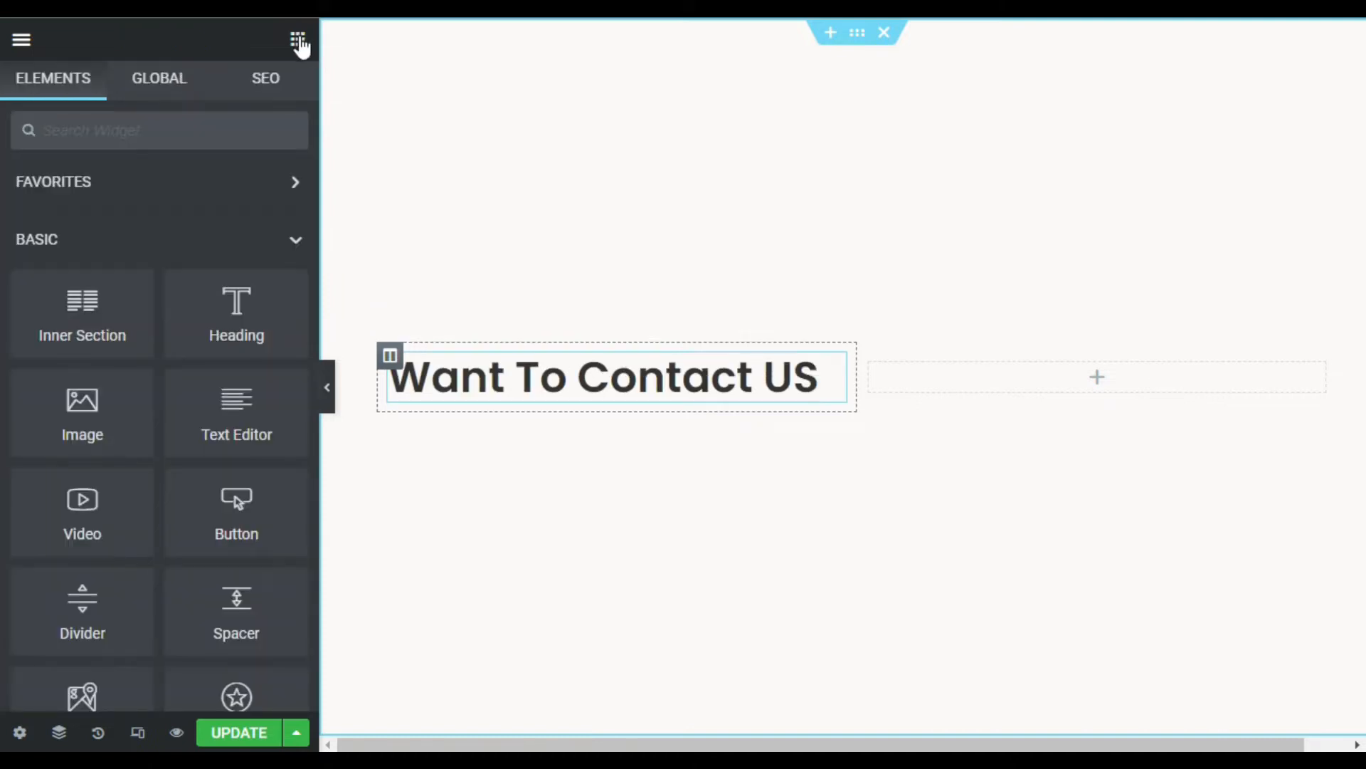
# - Add a Text Editor below the heading as a Heading 5 line reading 'Fill the form to get in touch'
pyautogui.moveTo(209, 420); pyautogui.dragTo(579, 397)
pyautogui.moveTo(507, 567); pyautogui.dragTo(497, 540)
pyautogui.moveTo(187, 494); pyautogui.dragTo(32, 436)
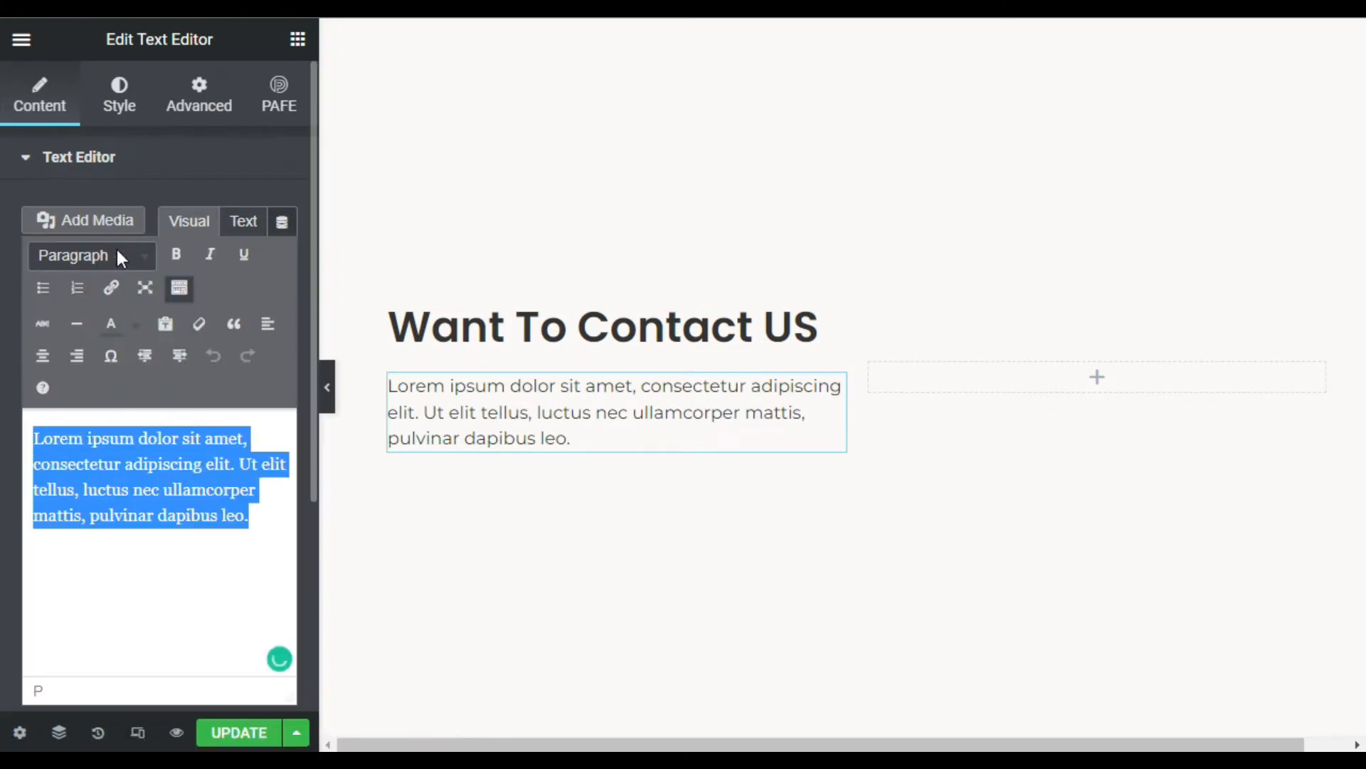
pyautogui.click(142, 258)
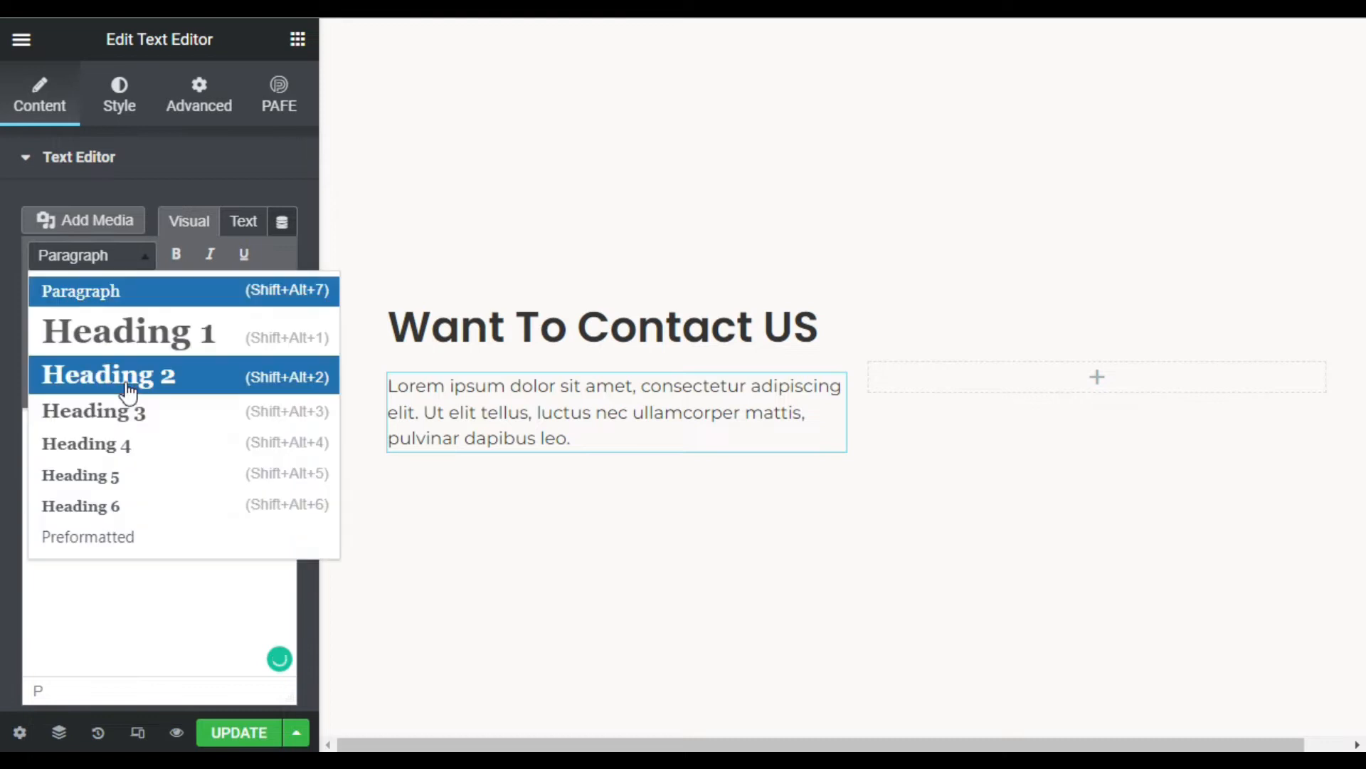
pyautogui.click(145, 475)
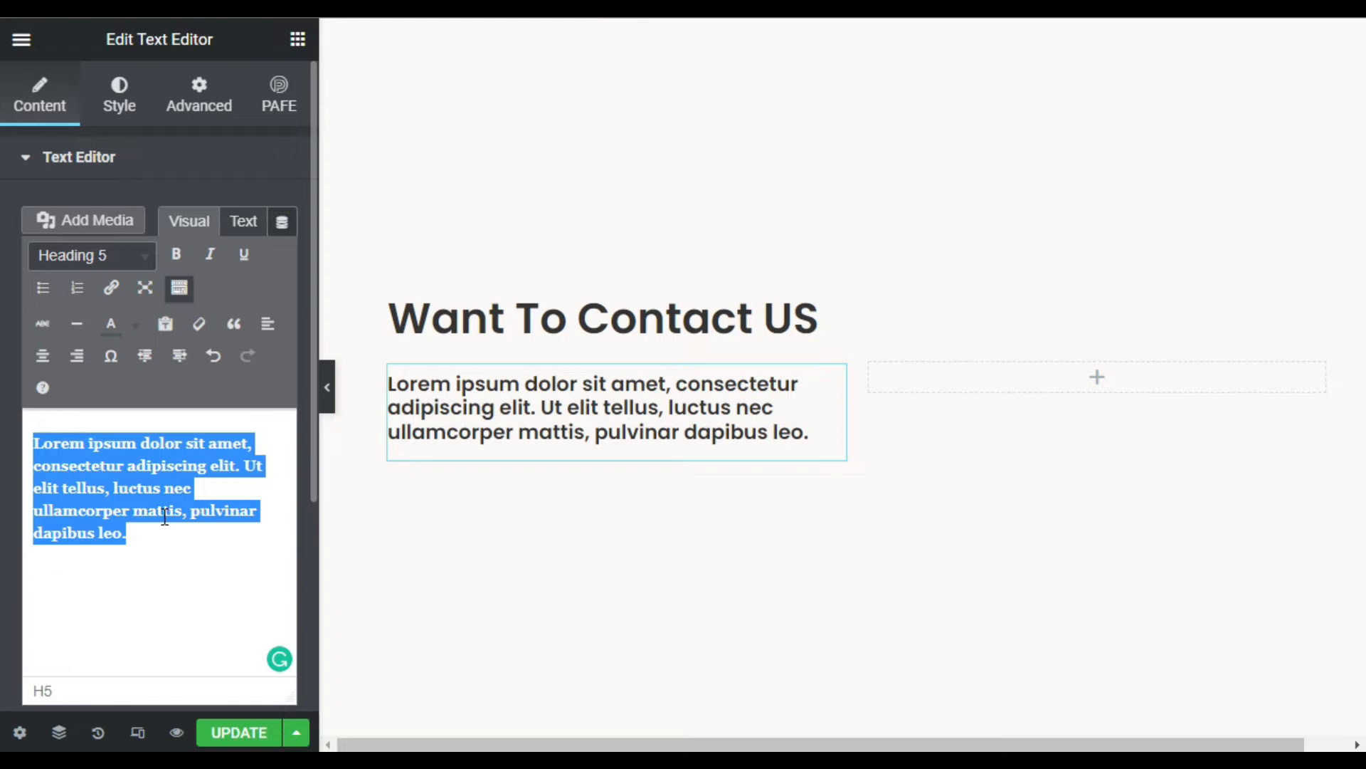
pyautogui.write('Fill')
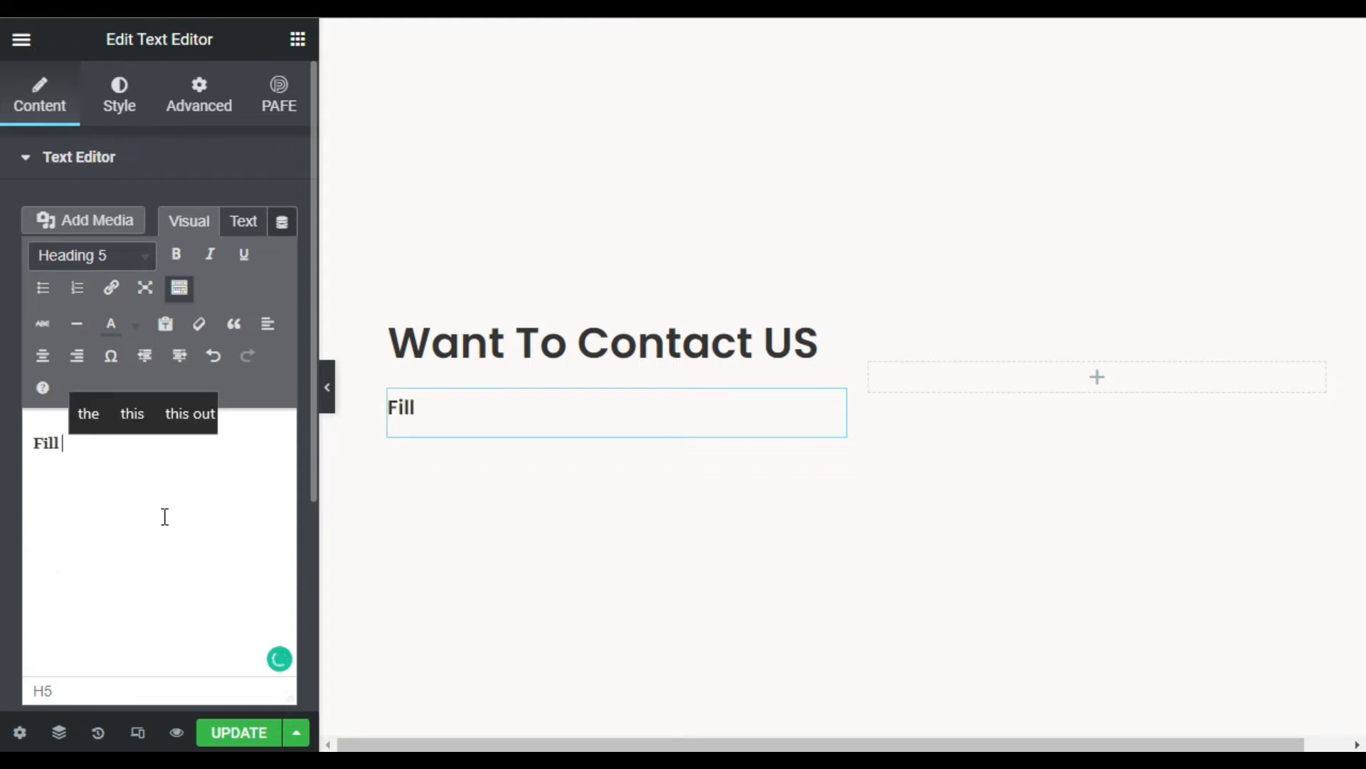
pyautogui.write(' the form ')
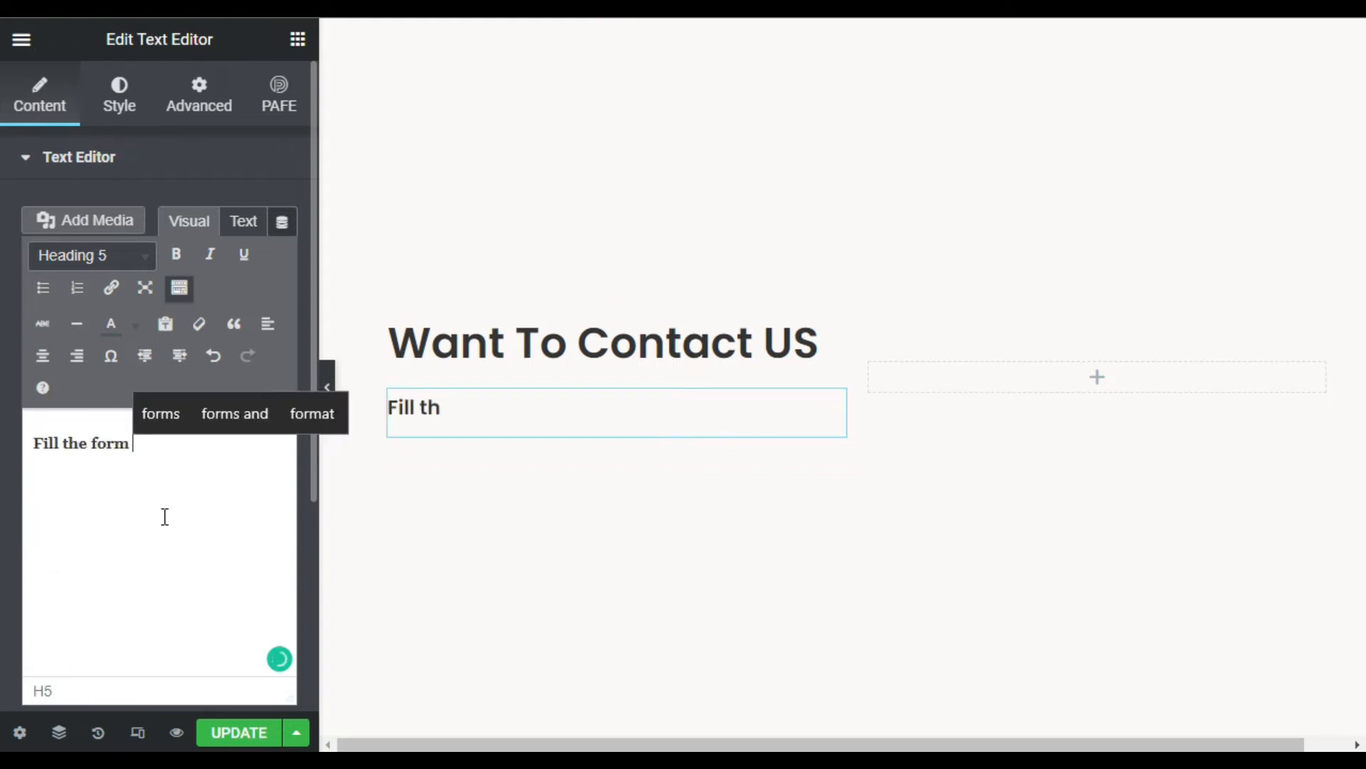
pyautogui.write('to get in touch')
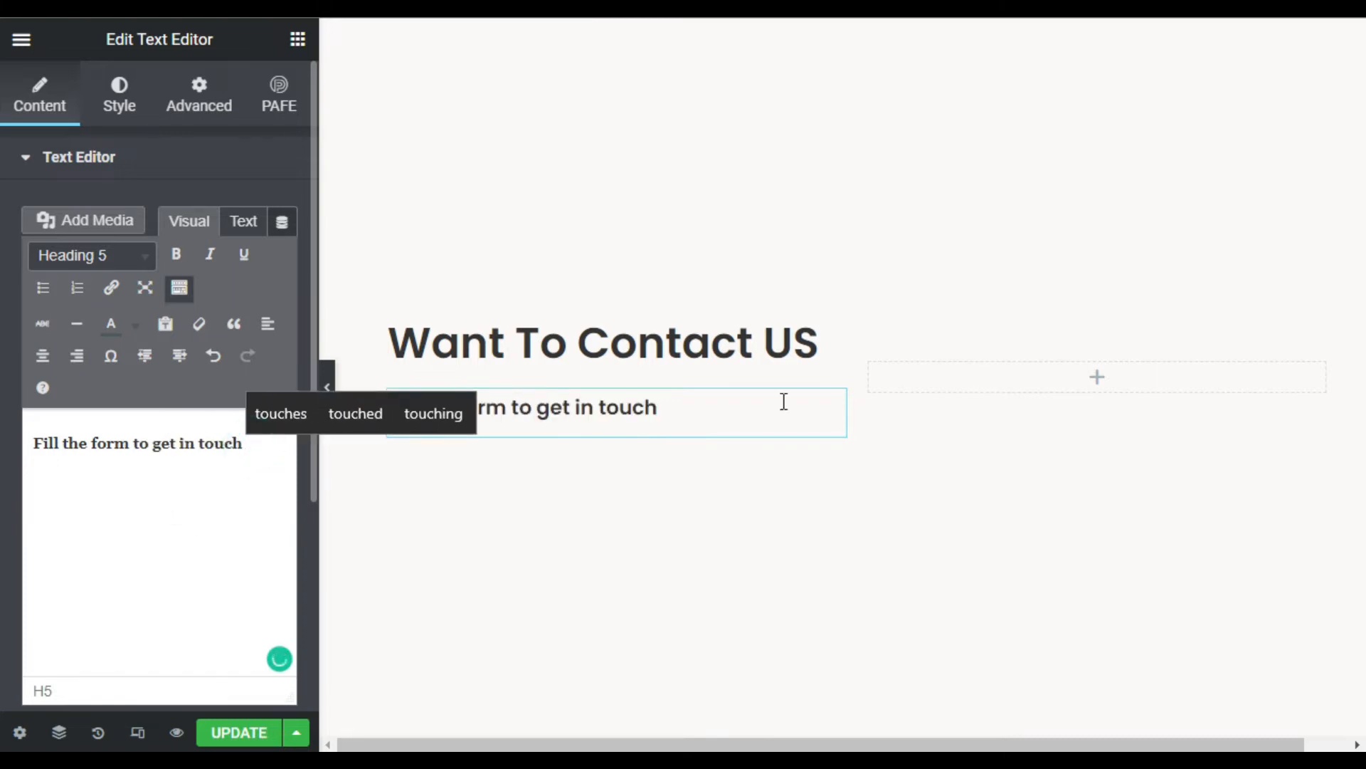
pyautogui.click(1092, 370)
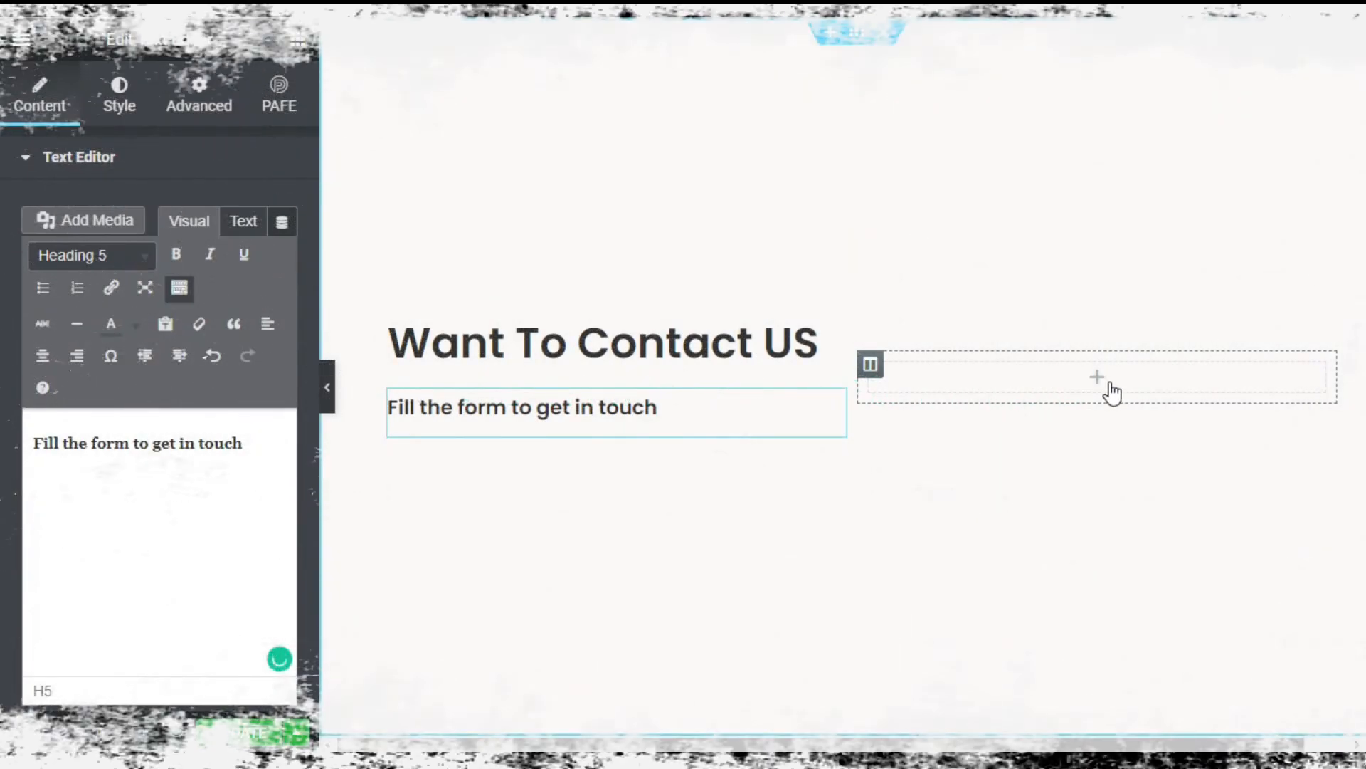
# - Drag the PRO Form widget into the right column to get Name, Email and Message fields
pyautogui.click(299, 42)
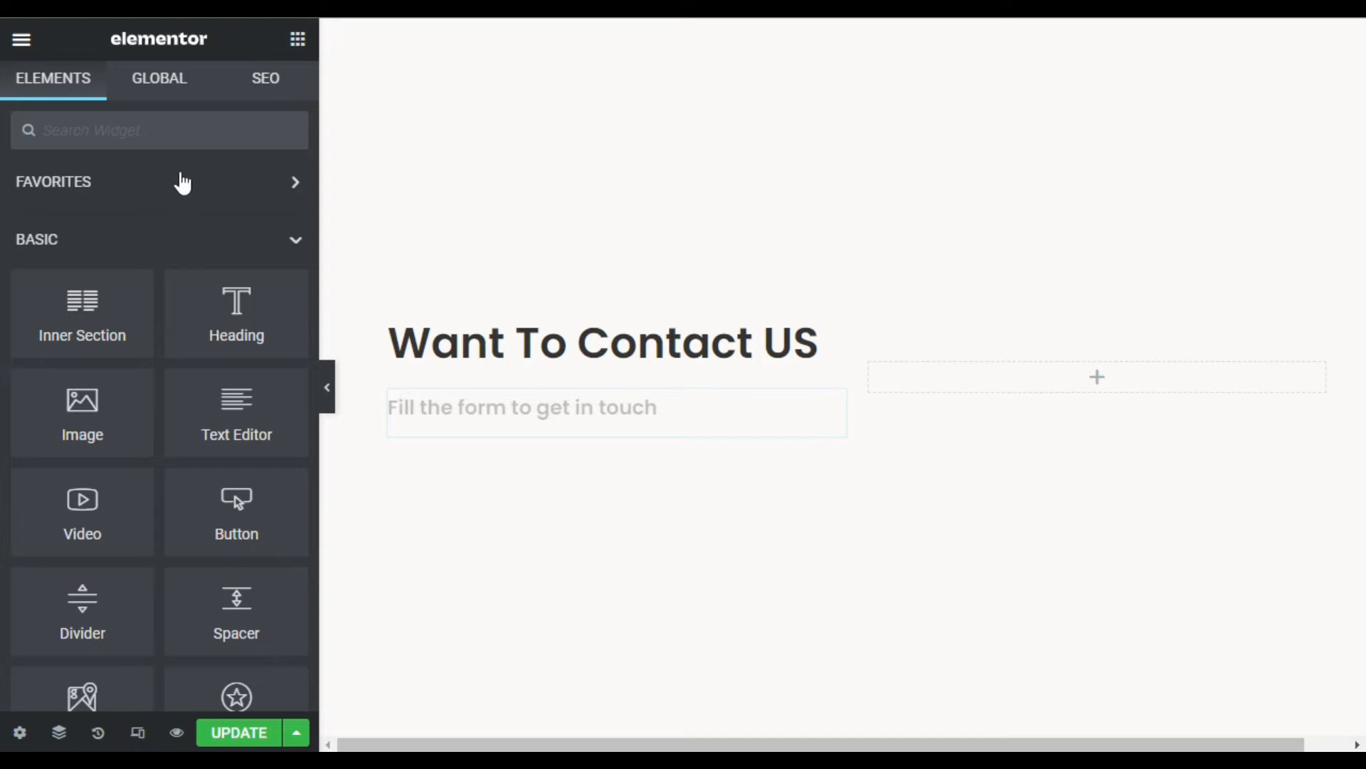
pyautogui.scroll(-5, 182, 178)
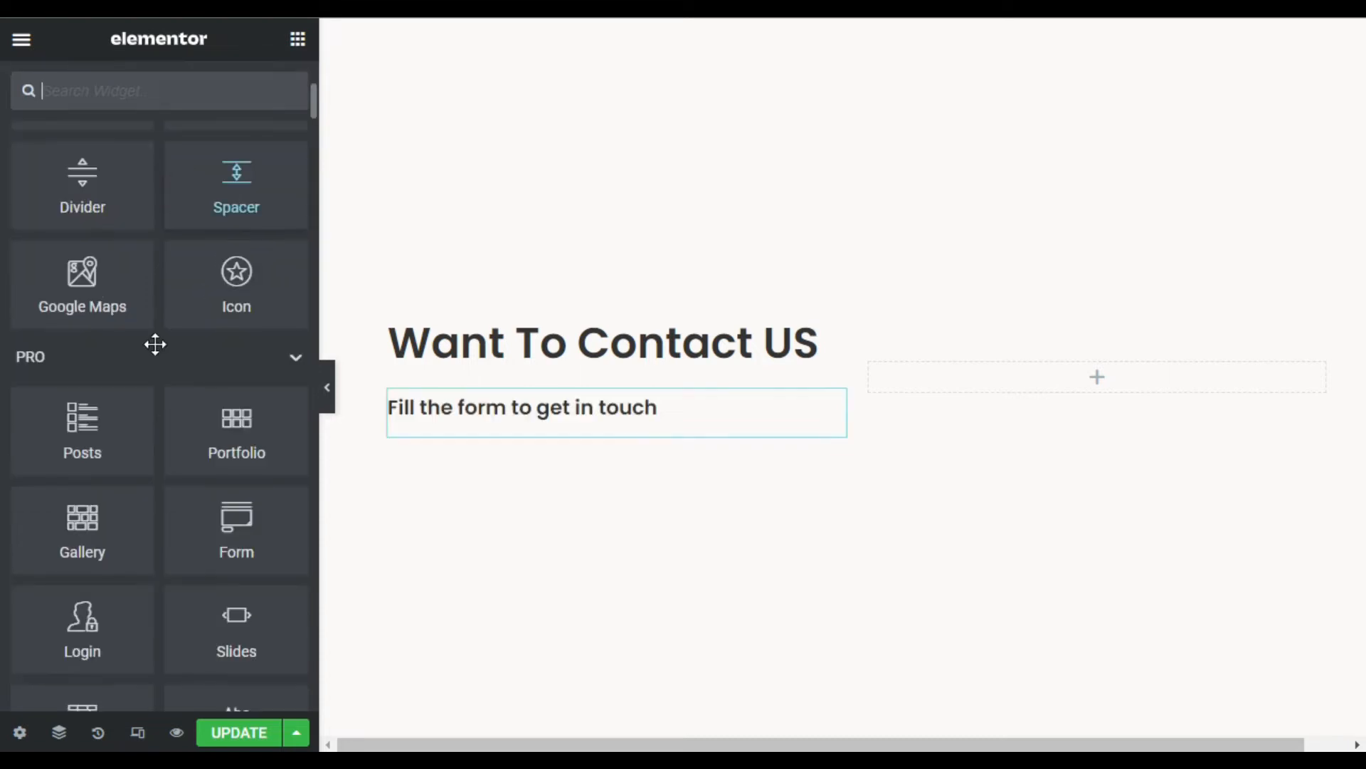
pyautogui.moveTo(189, 543); pyautogui.dragTo(1052, 383)
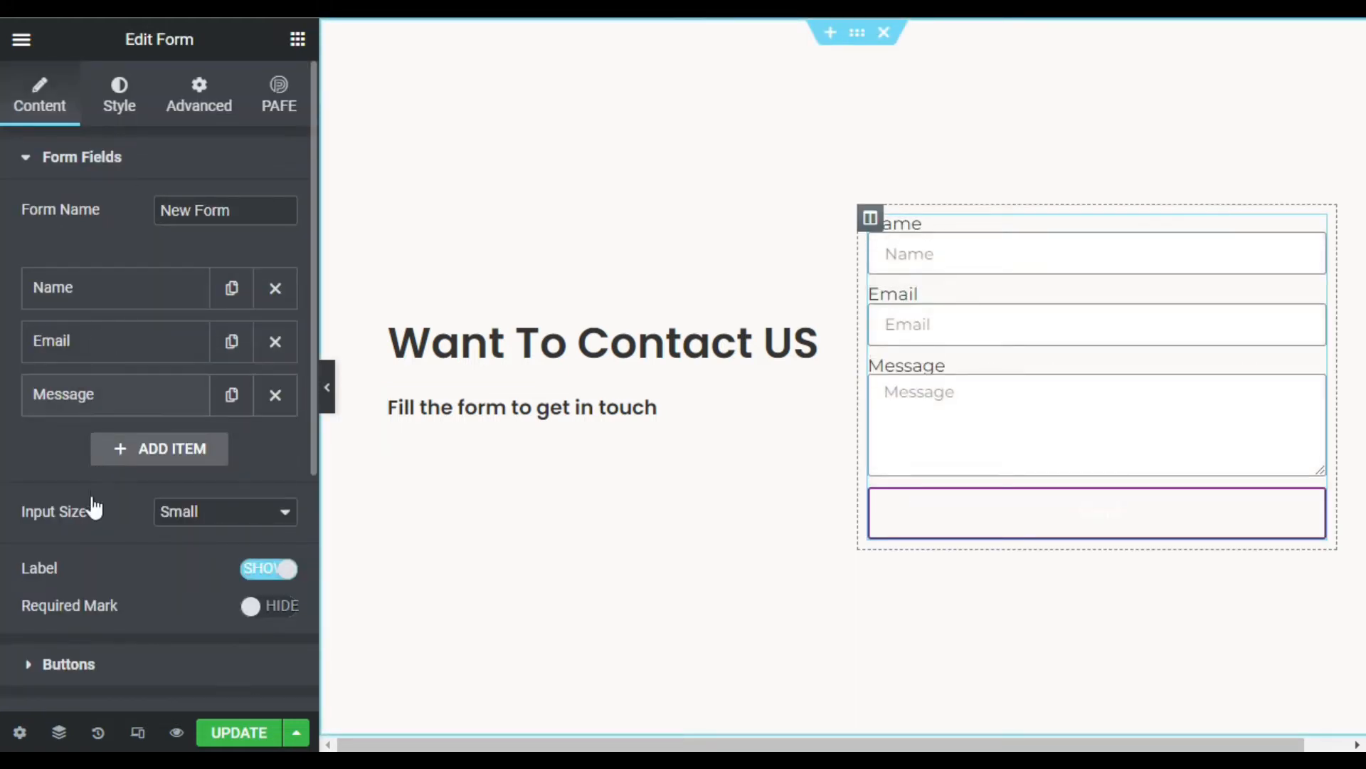
pyautogui.scroll(-2, 91, 510)
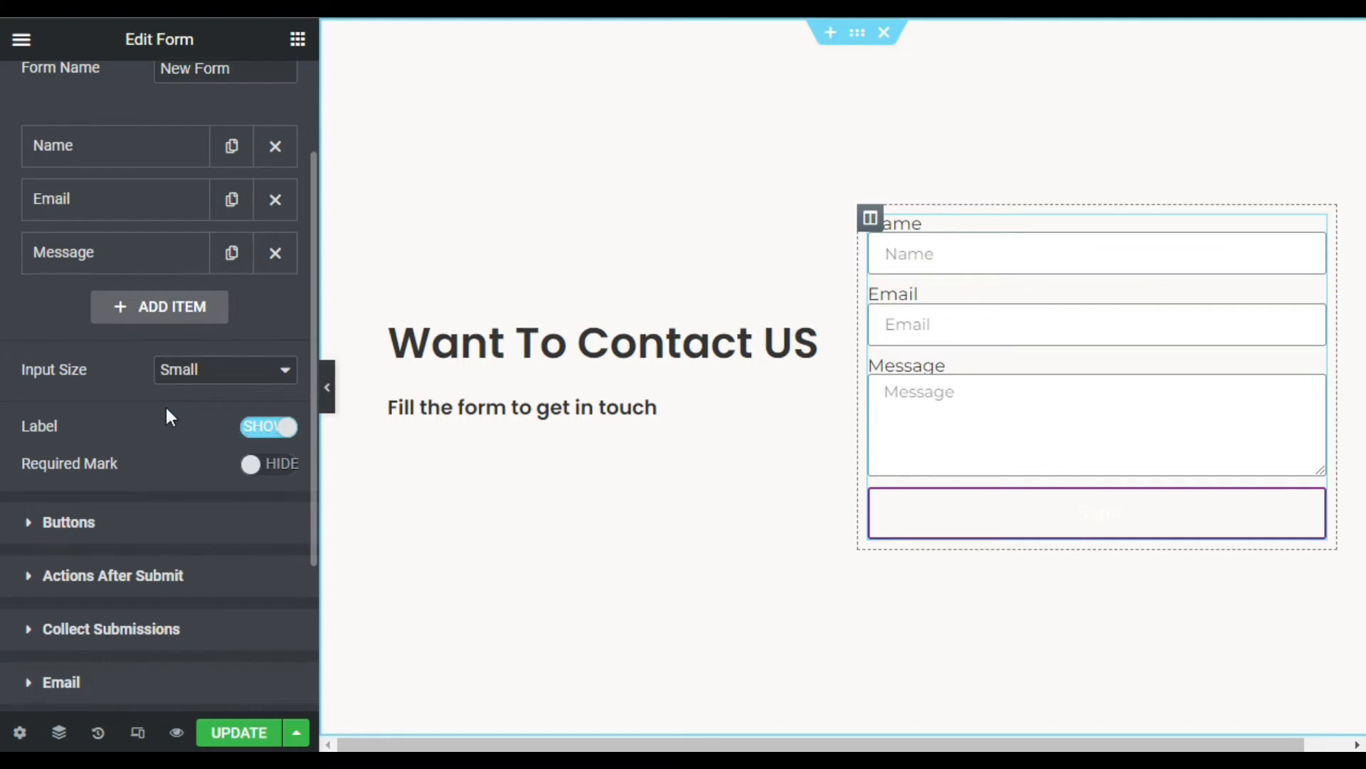
pyautogui.scroll(2, 199, 390)
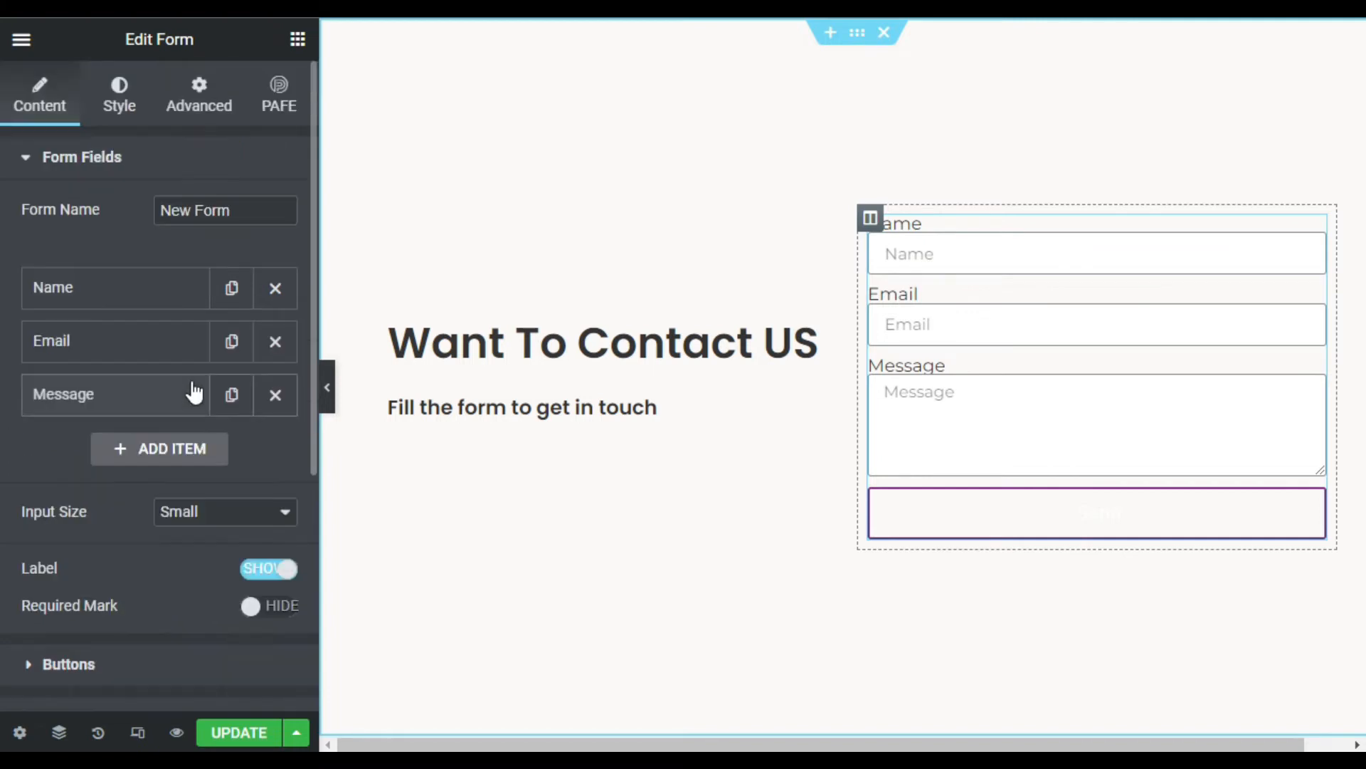
# - Set the form's Advanced padding to 5% top and bottom and 15% left and right
pyautogui.click(202, 107)
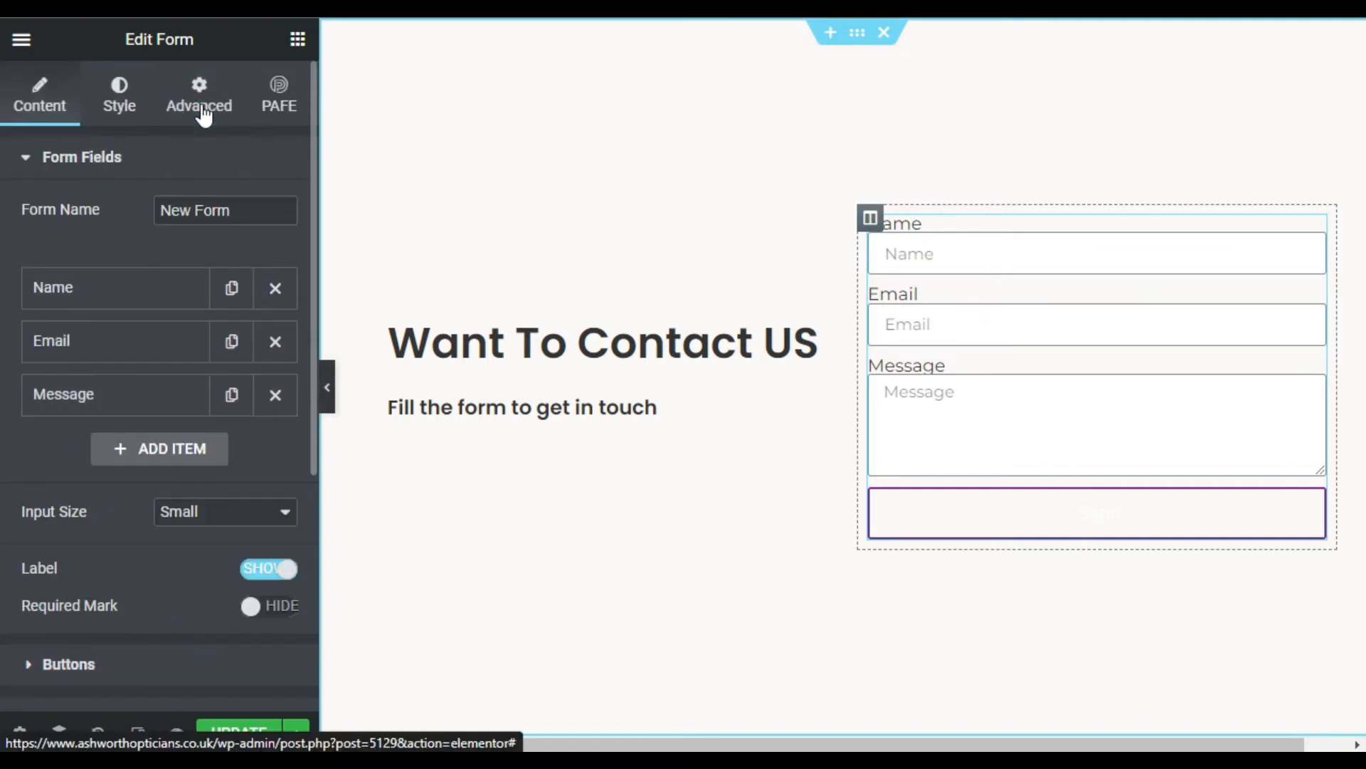
pyautogui.click(203, 108)
pyautogui.write('0')
pyautogui.click(251, 292)
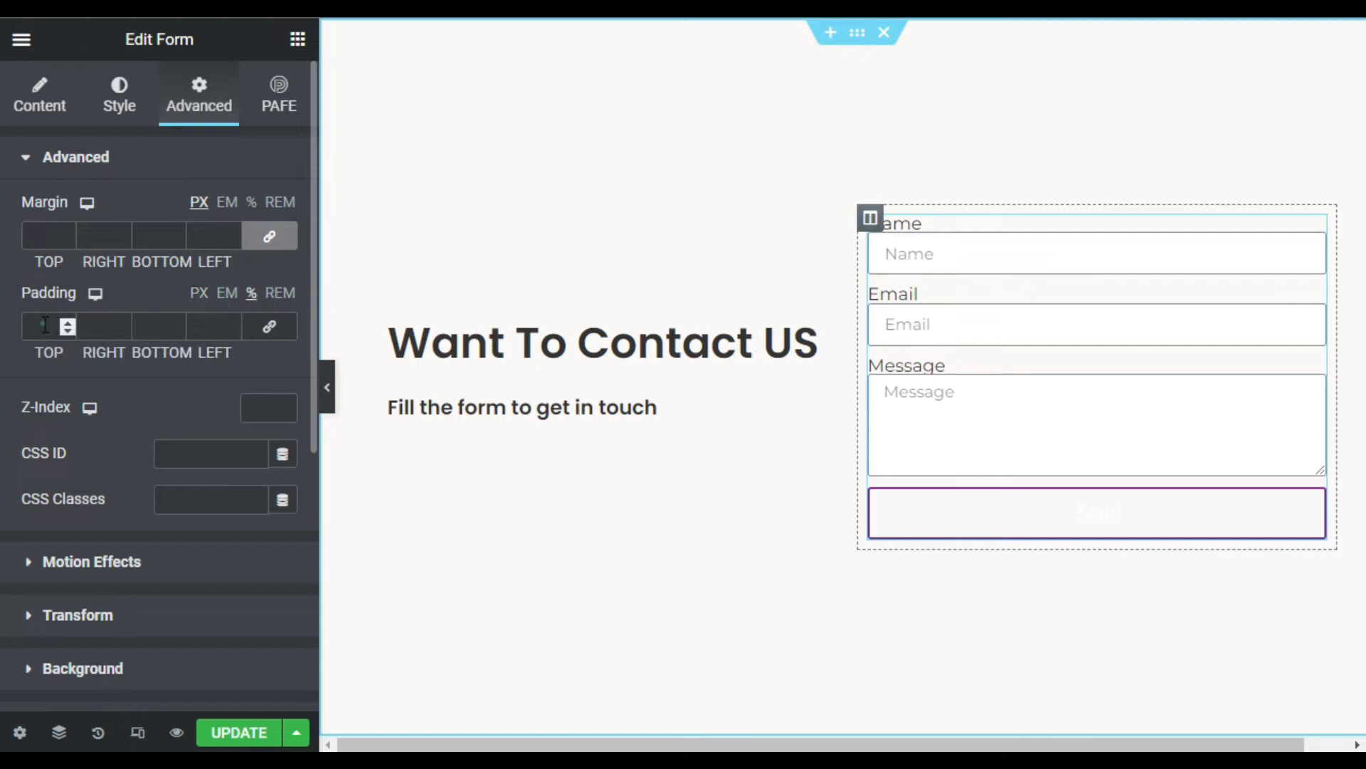
pyautogui.write('5')
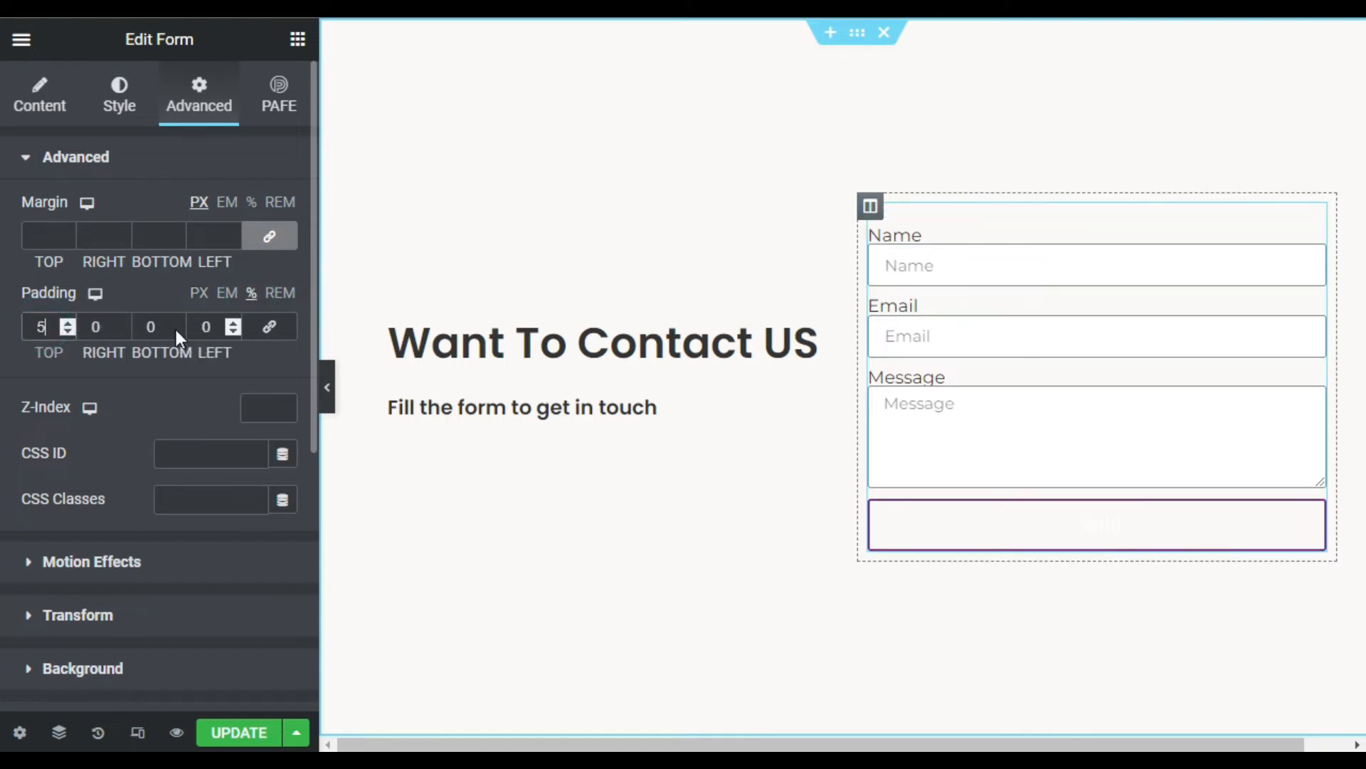
pyautogui.write('5')
pyautogui.click(105, 327)
pyautogui.moveTo(102, 327); pyautogui.dragTo(79, 325)
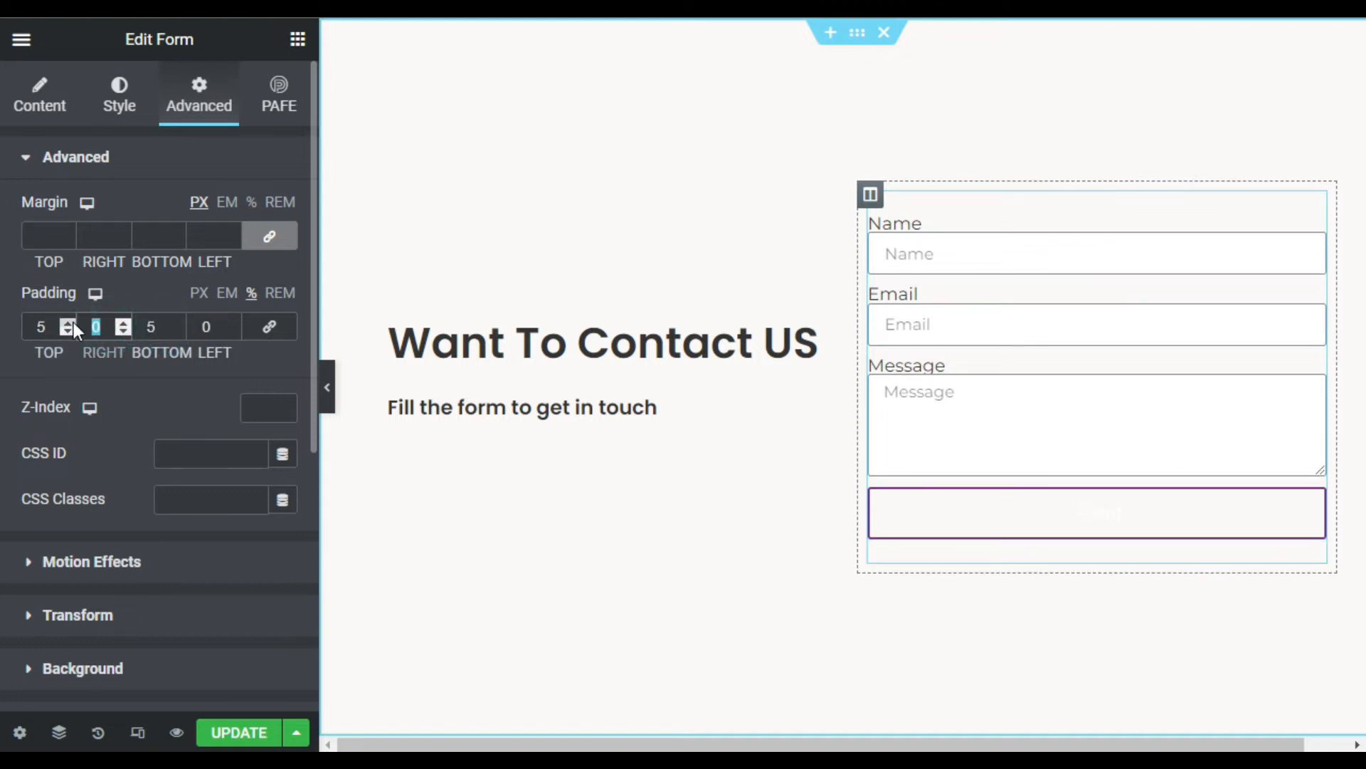
pyautogui.write('15')
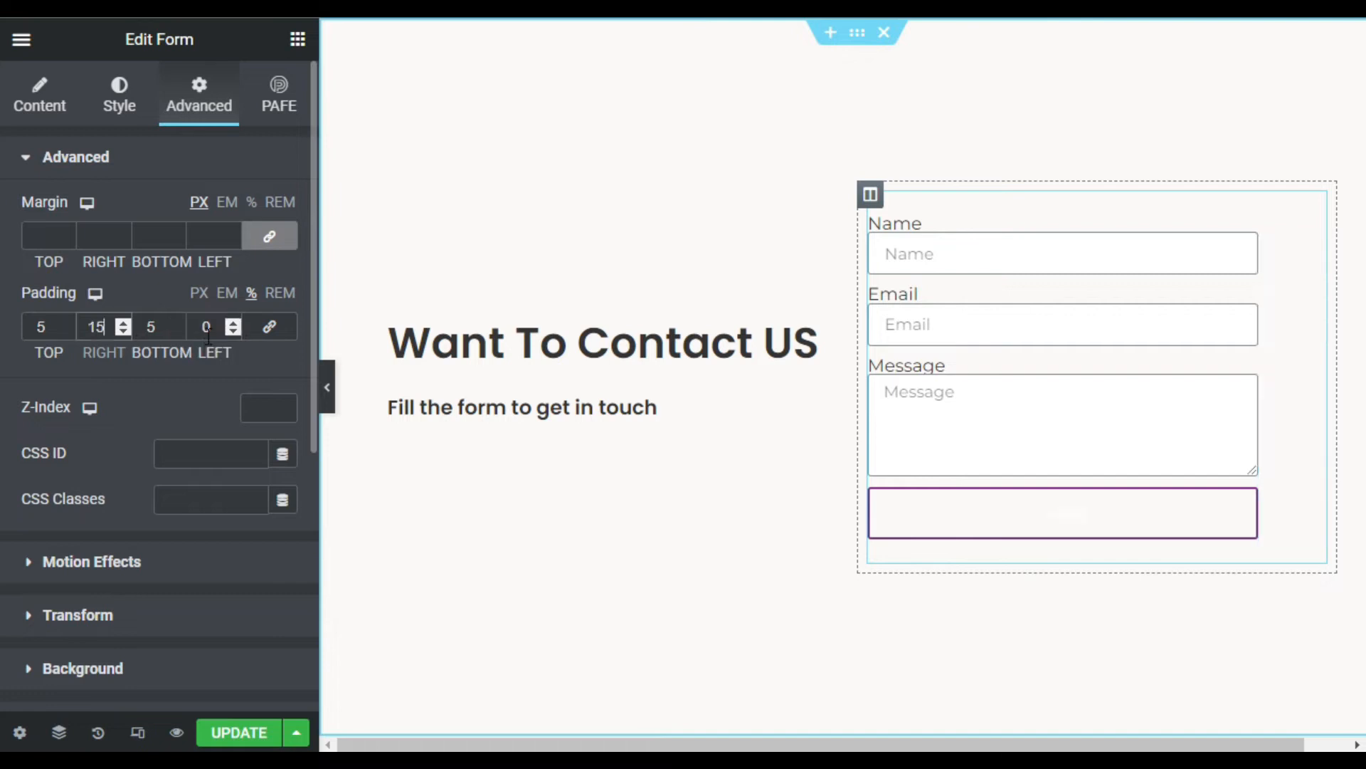
pyautogui.click(208, 327)
pyautogui.moveTo(200, 327); pyautogui.dragTo(196, 328)
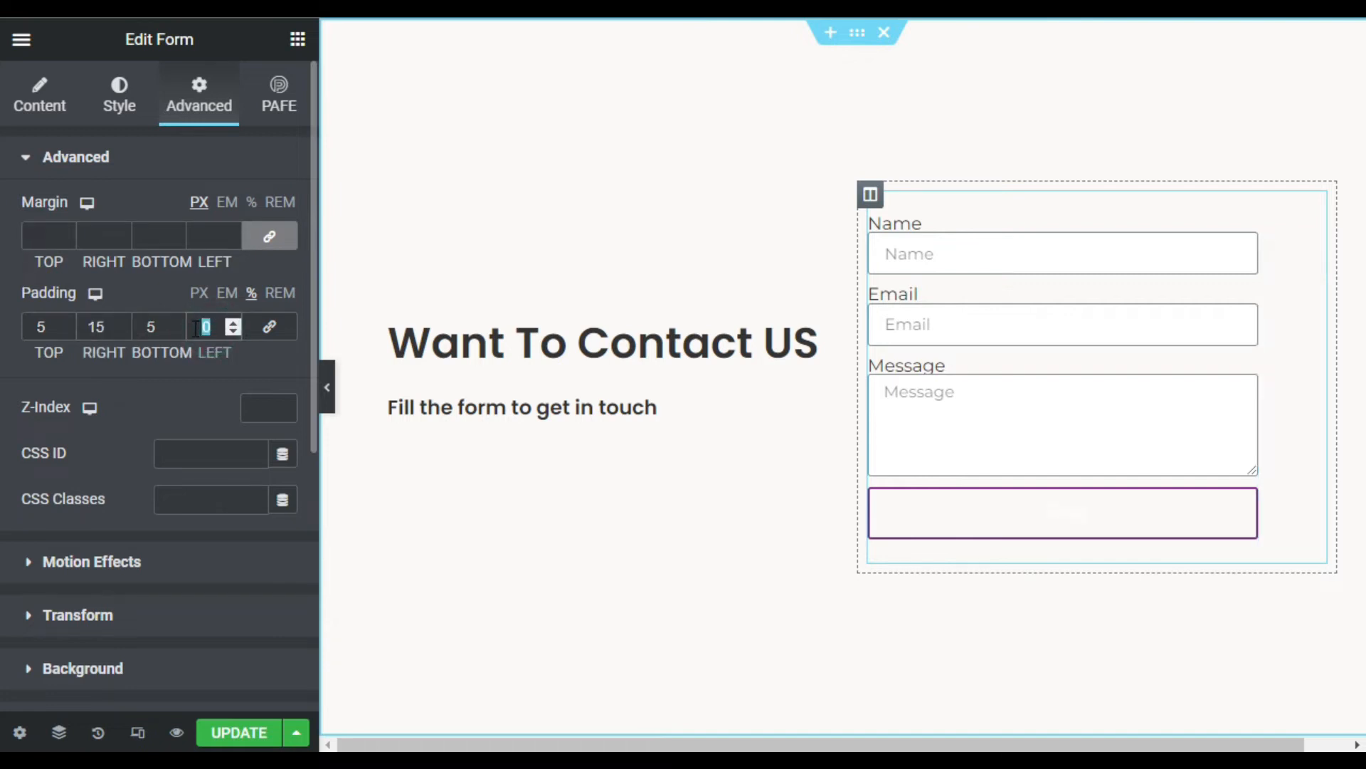
pyautogui.write('15')
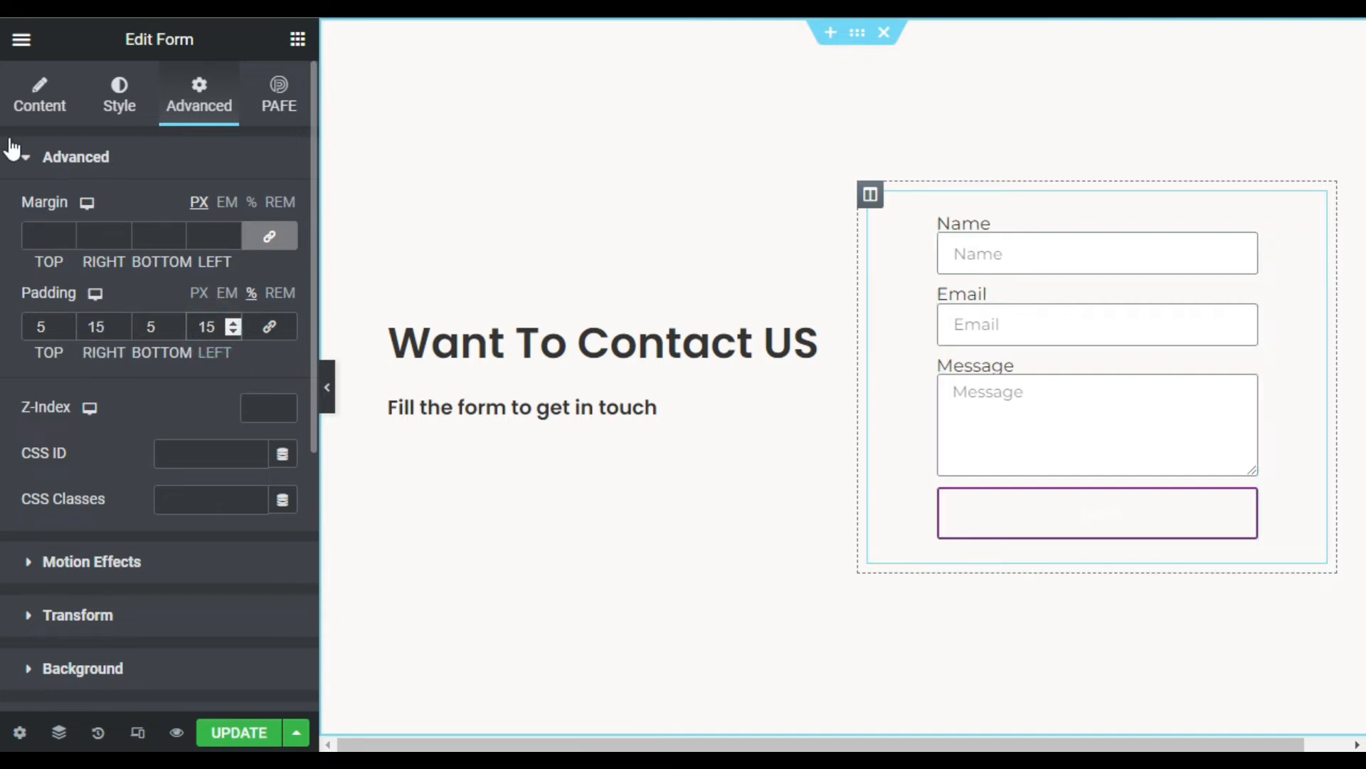
pyautogui.click(37, 93)
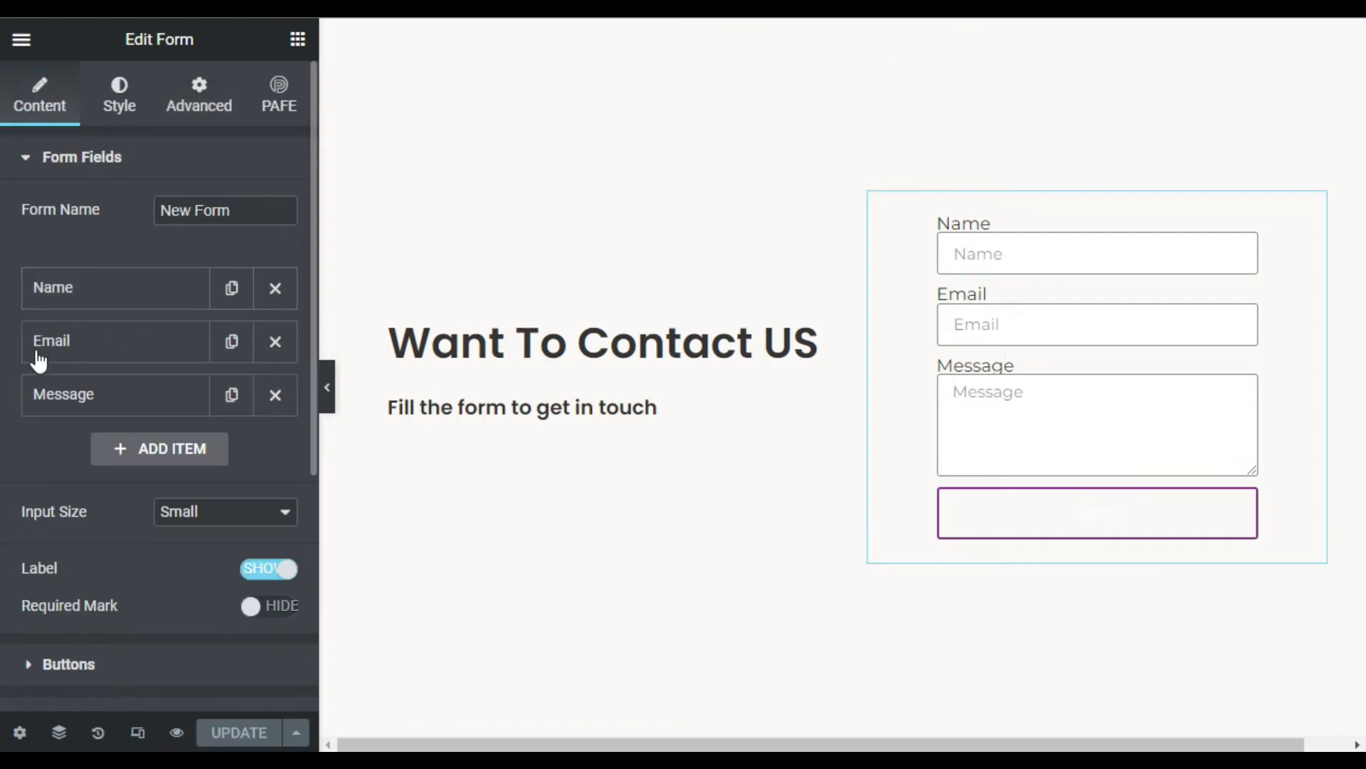
# - Duplicate the form's Name field so a second Name field follows the first
pyautogui.moveTo(139, 284); pyautogui.dragTo(153, 296)
pyautogui.click(157, 296)
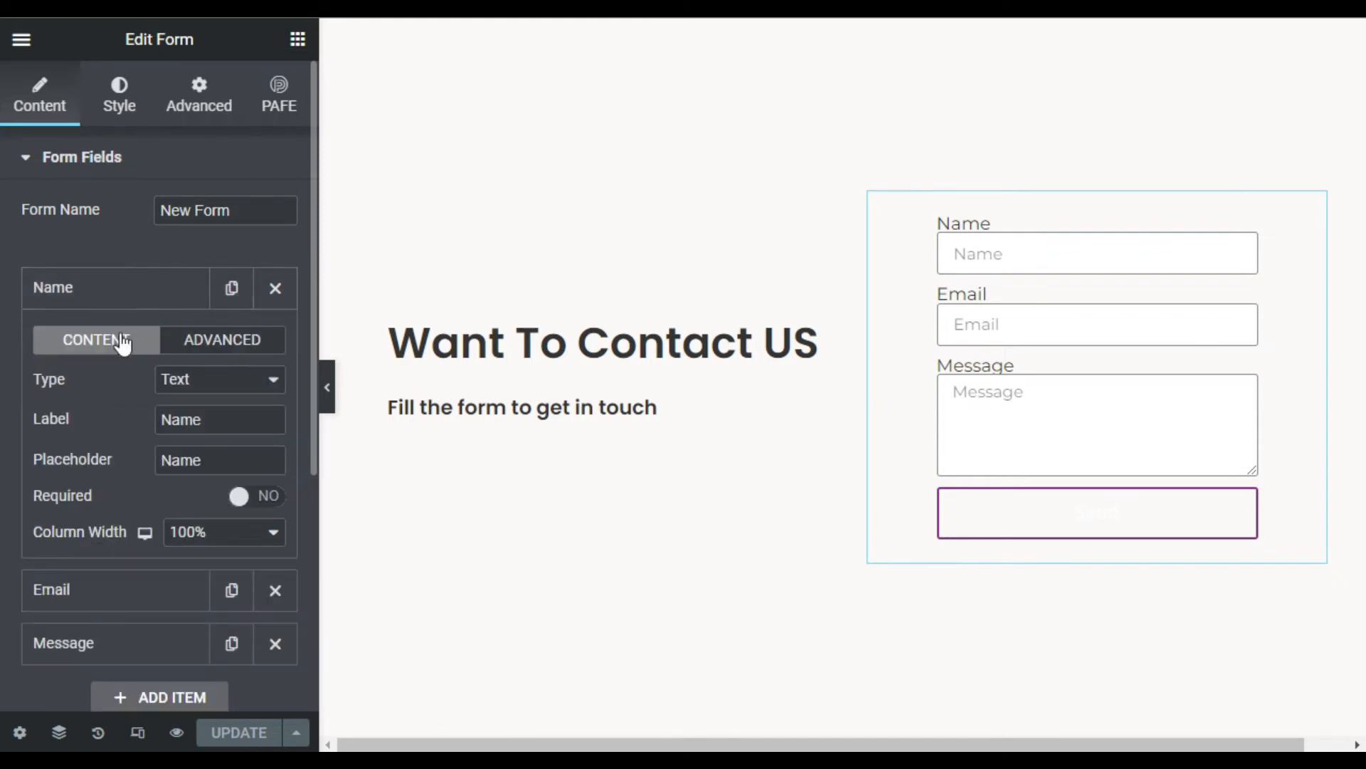
pyautogui.click(231, 292)
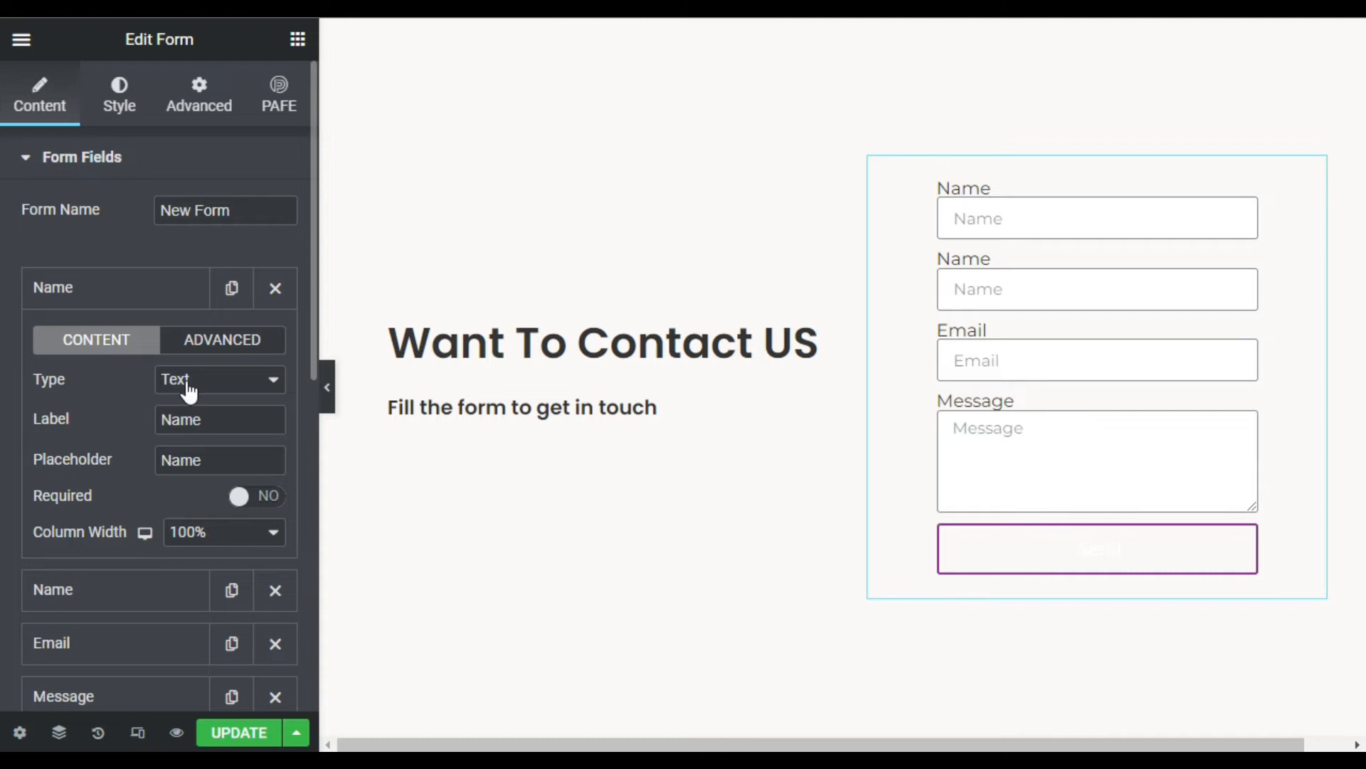
pyautogui.click(226, 539)
pyautogui.click(240, 540)
pyautogui.click(241, 539)
# - Set both Name fields' column width to 50% and switch the form's field labels to Hide
pyautogui.click(221, 370)
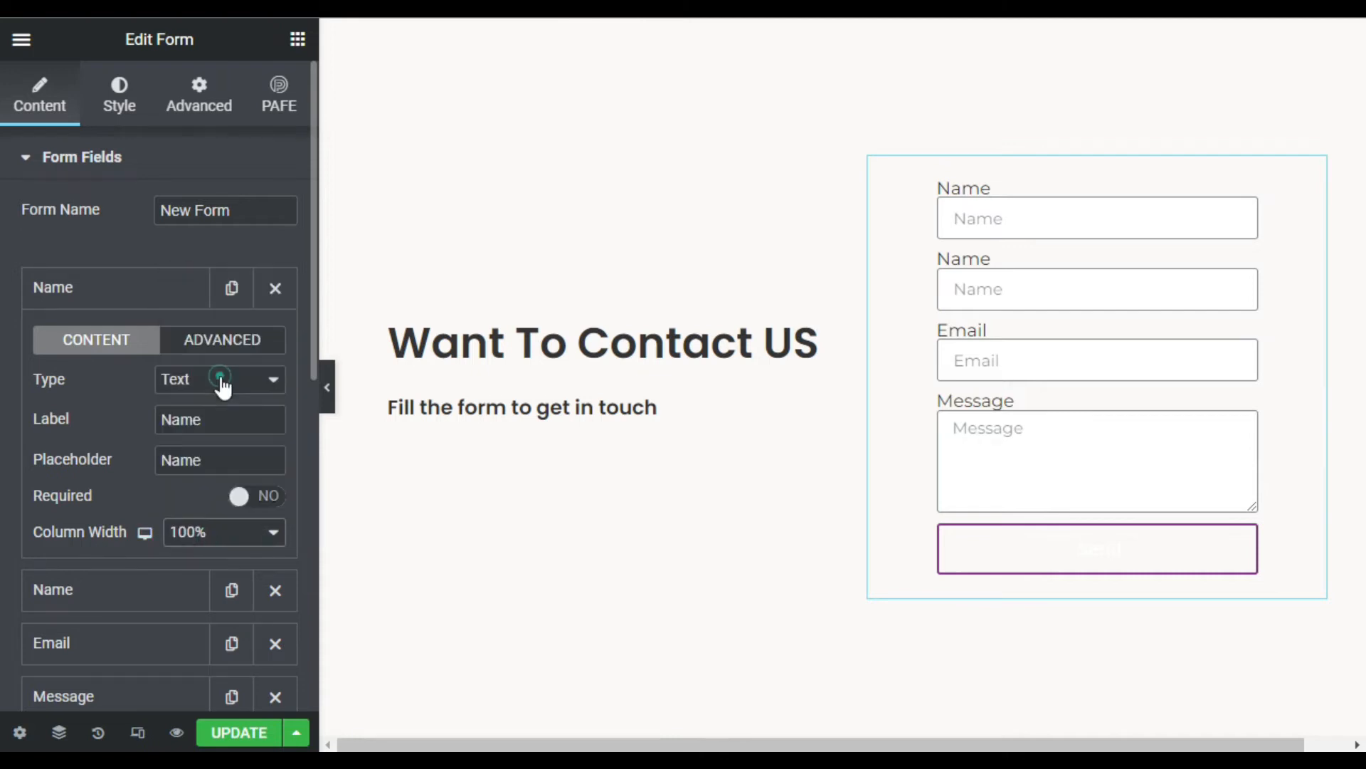
pyautogui.click(122, 594)
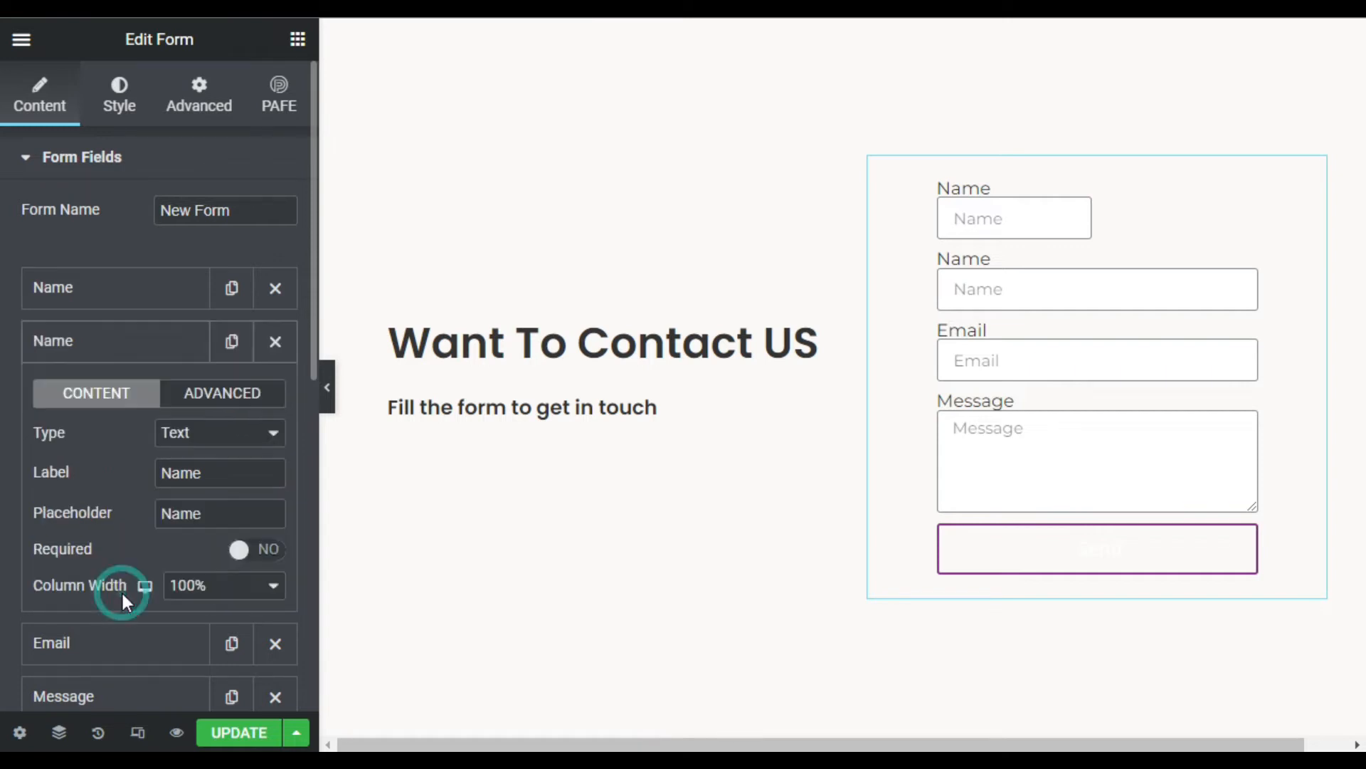
pyautogui.click(204, 597)
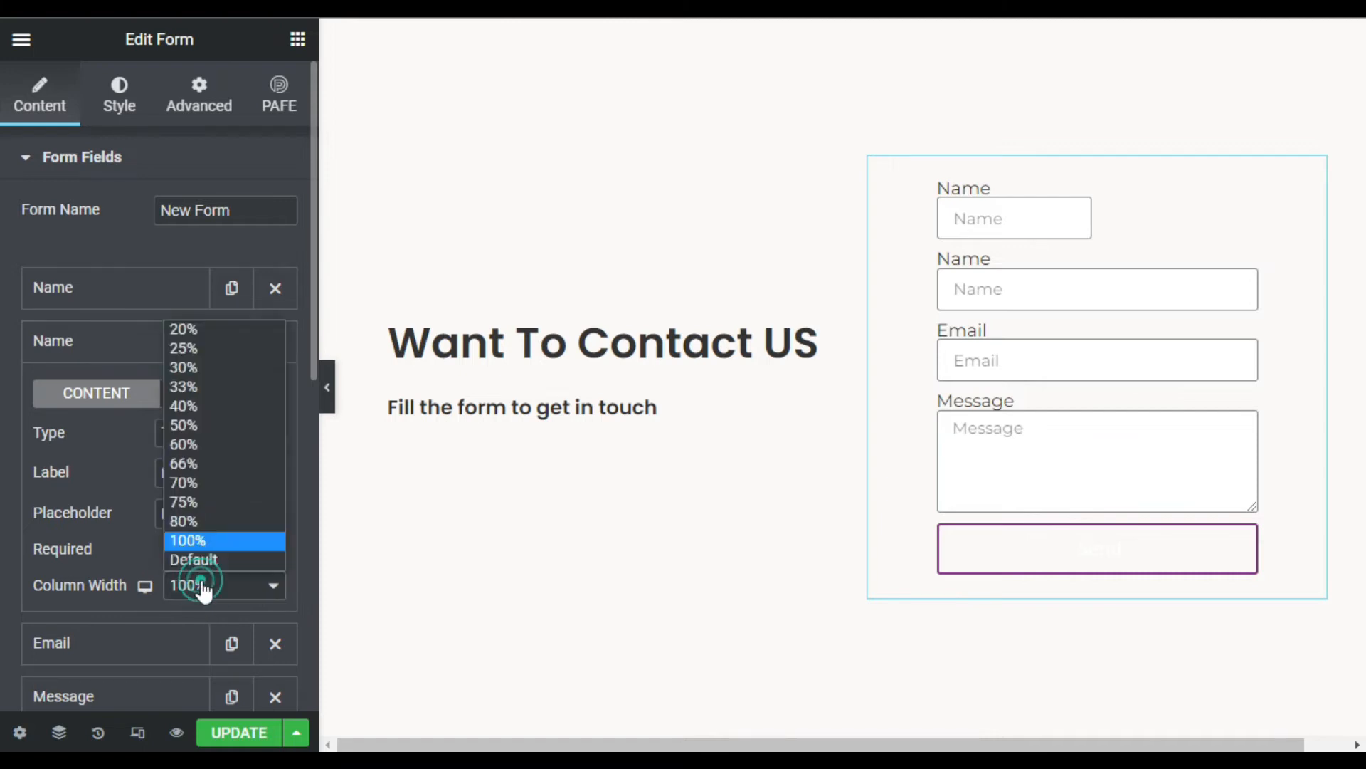
pyautogui.click(250, 425)
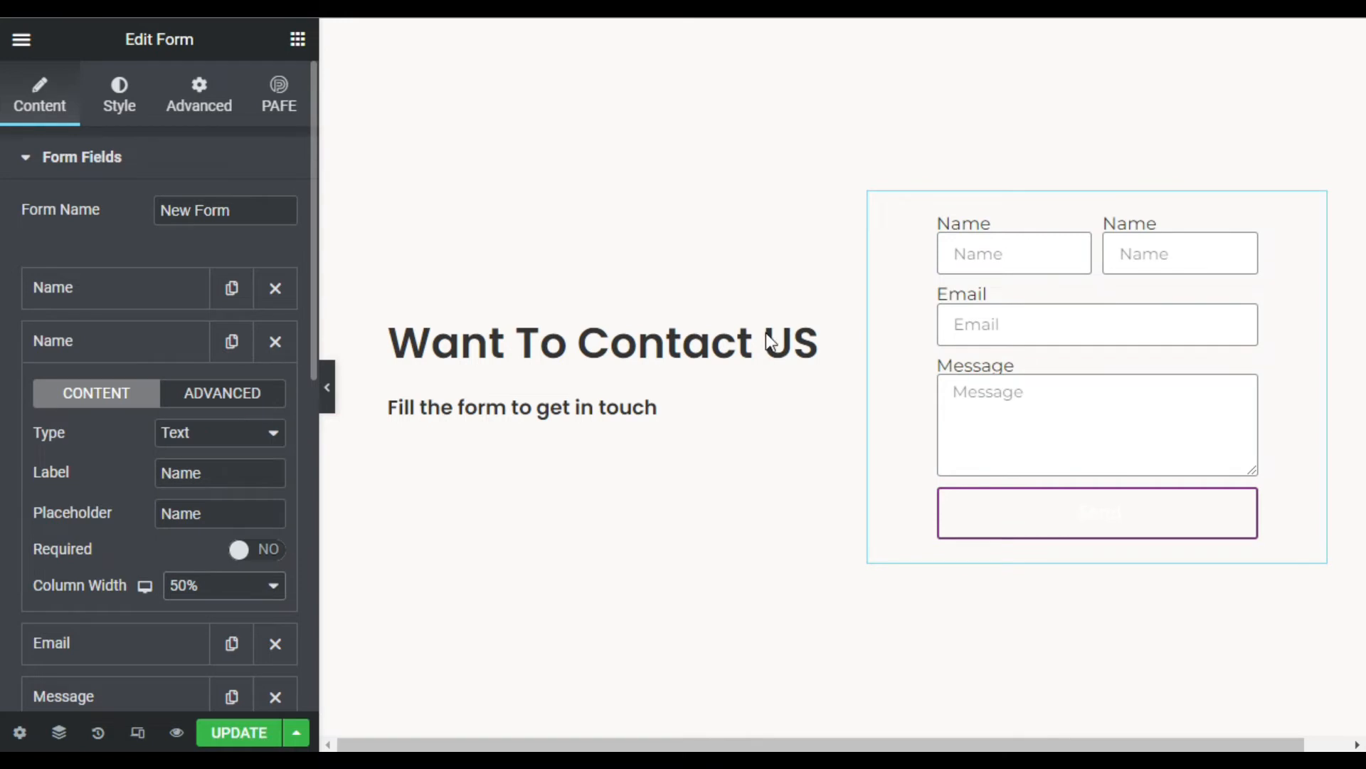
pyautogui.scroll(-4, 189, 459)
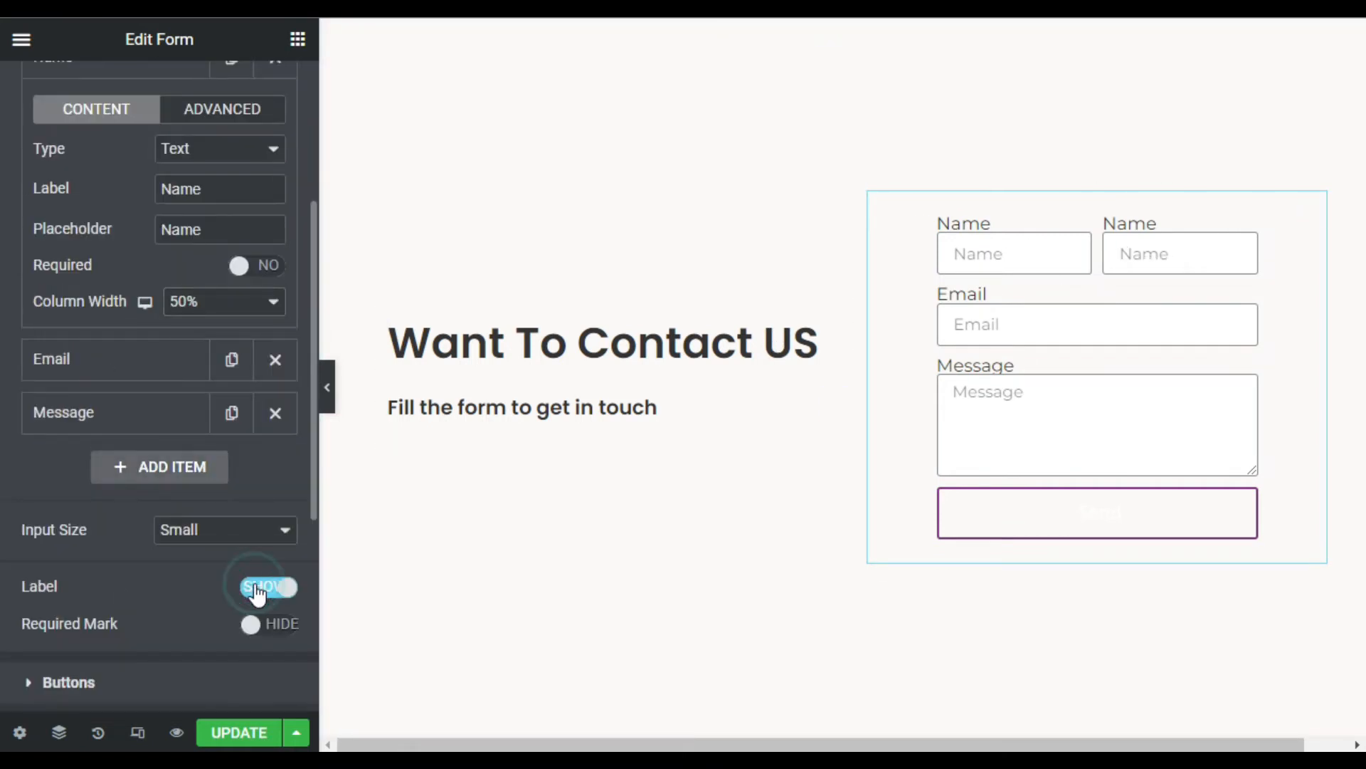
pyautogui.click(257, 593)
pyautogui.scroll(4, 158, 432)
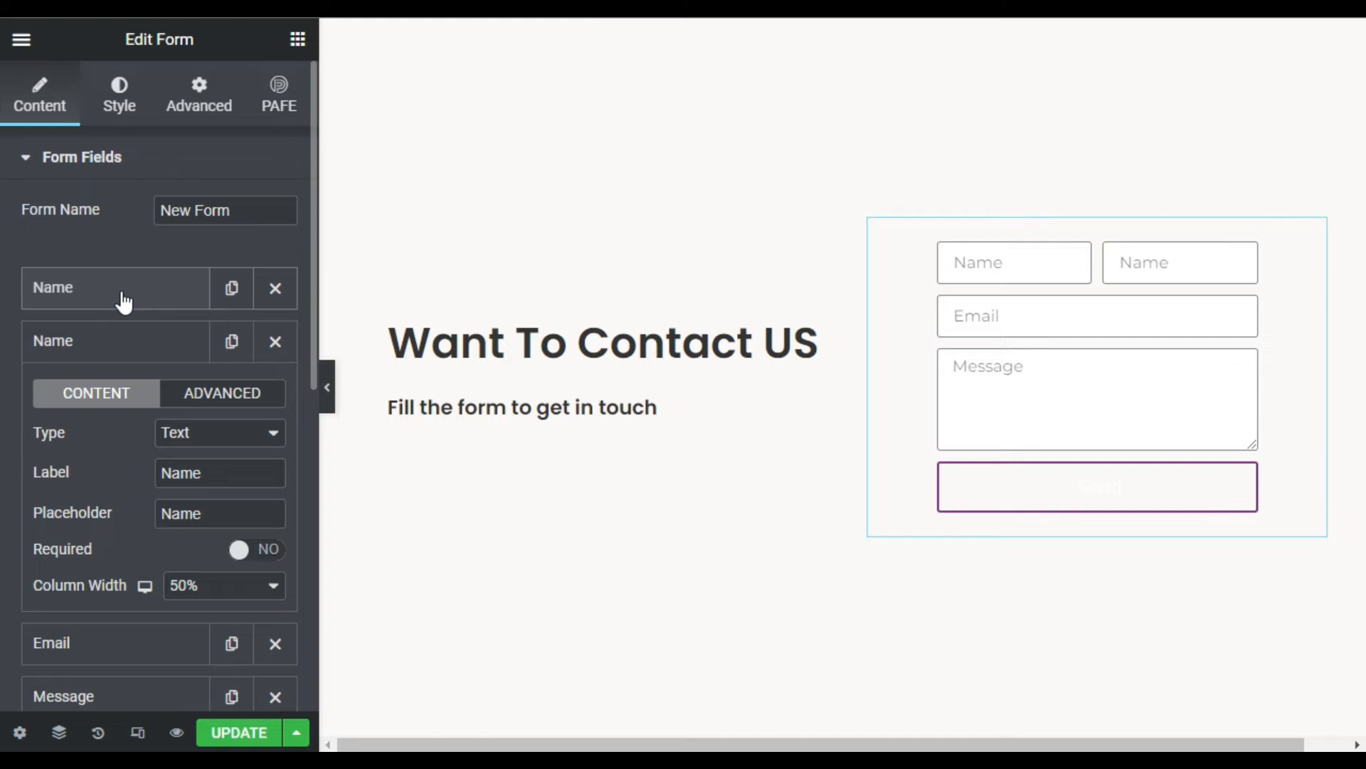
# - Change the first Name field's placeholder to 'First Name'
pyautogui.click(124, 300)
pyautogui.moveTo(222, 464); pyautogui.dragTo(158, 452)
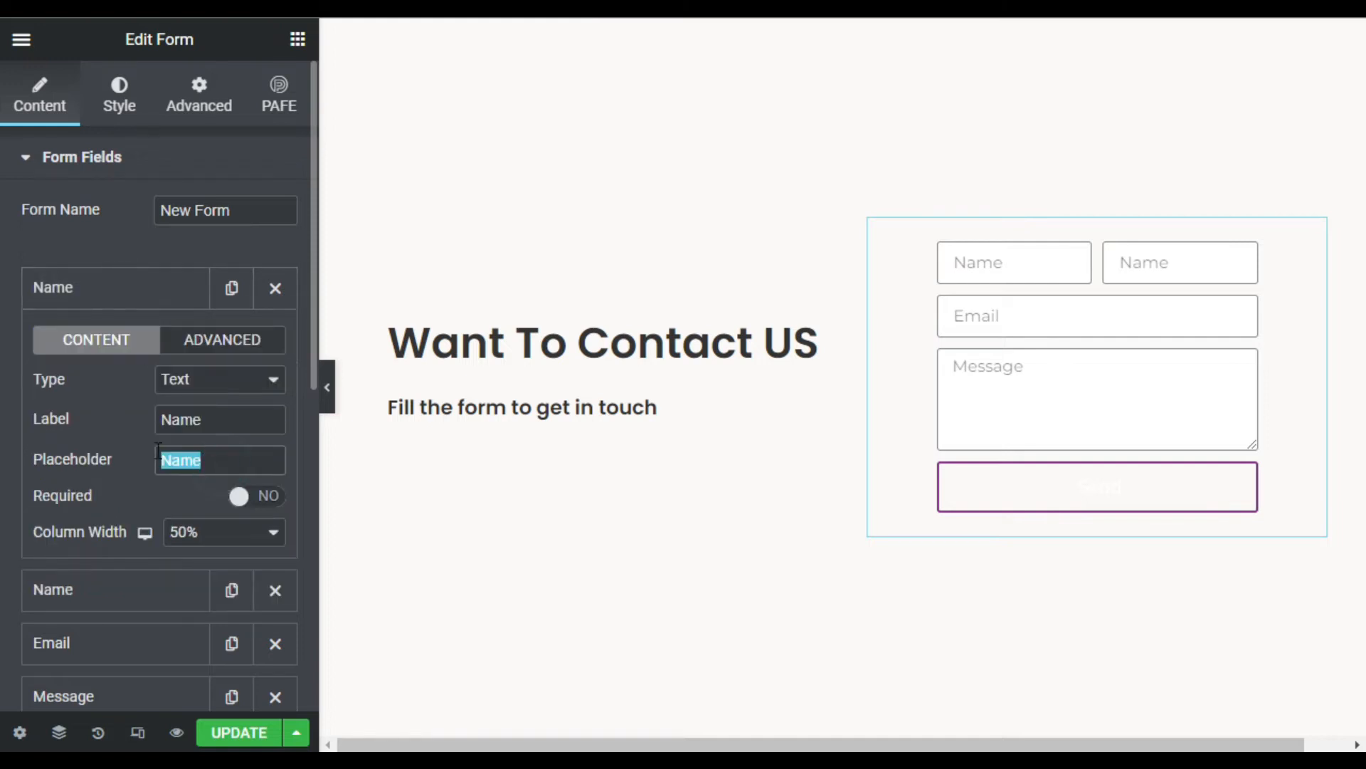
pyautogui.click(159, 459)
pyautogui.write('First')
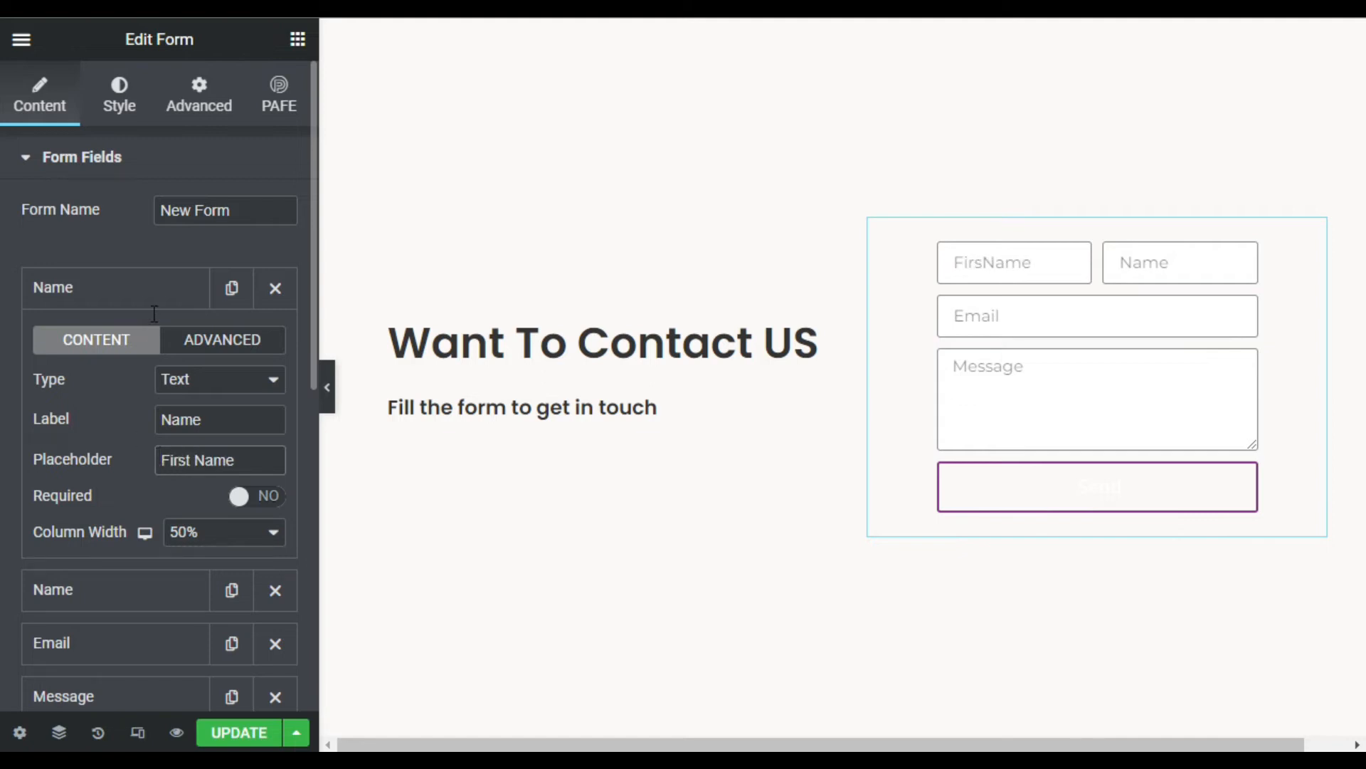
pyautogui.click(152, 305)
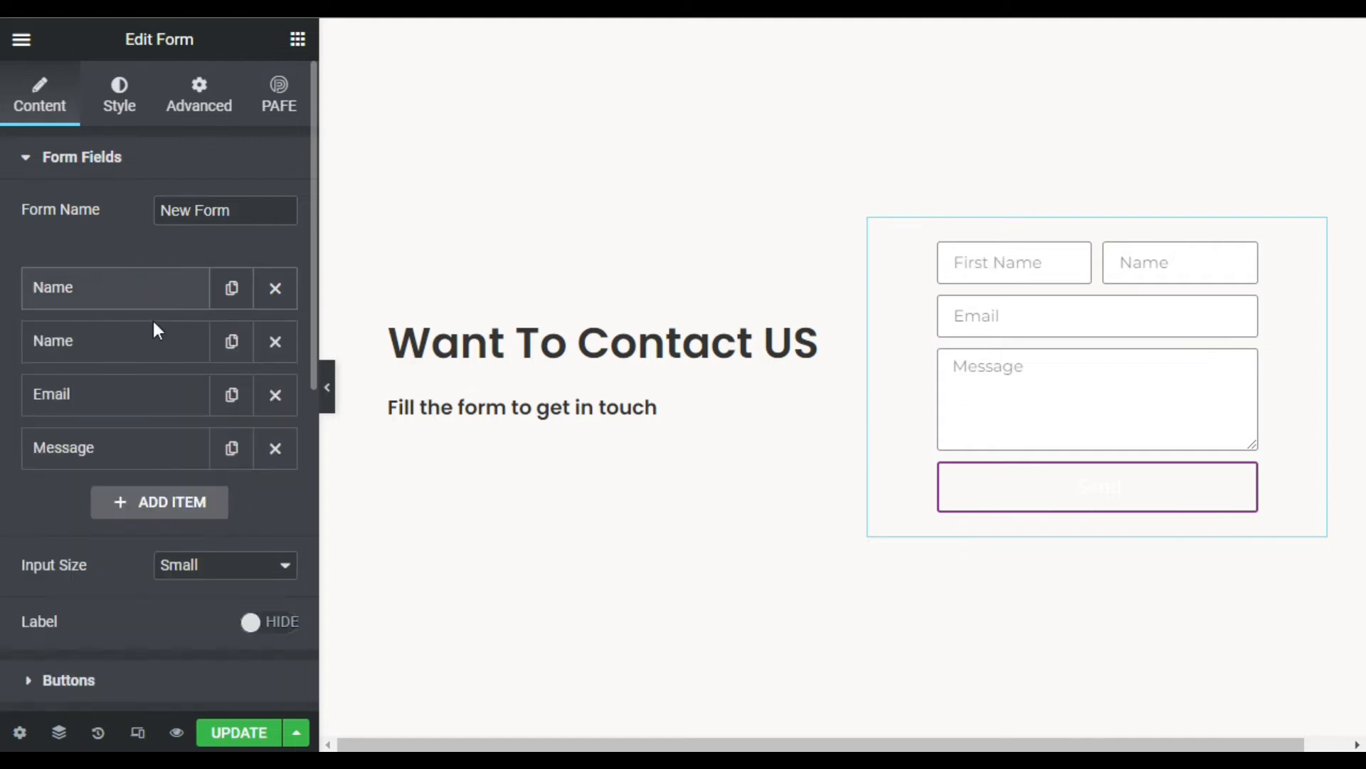
# - Change the second Name field's placeholder to 'Last Name', keeping its type as Text
pyautogui.click(134, 354)
pyautogui.click(162, 512)
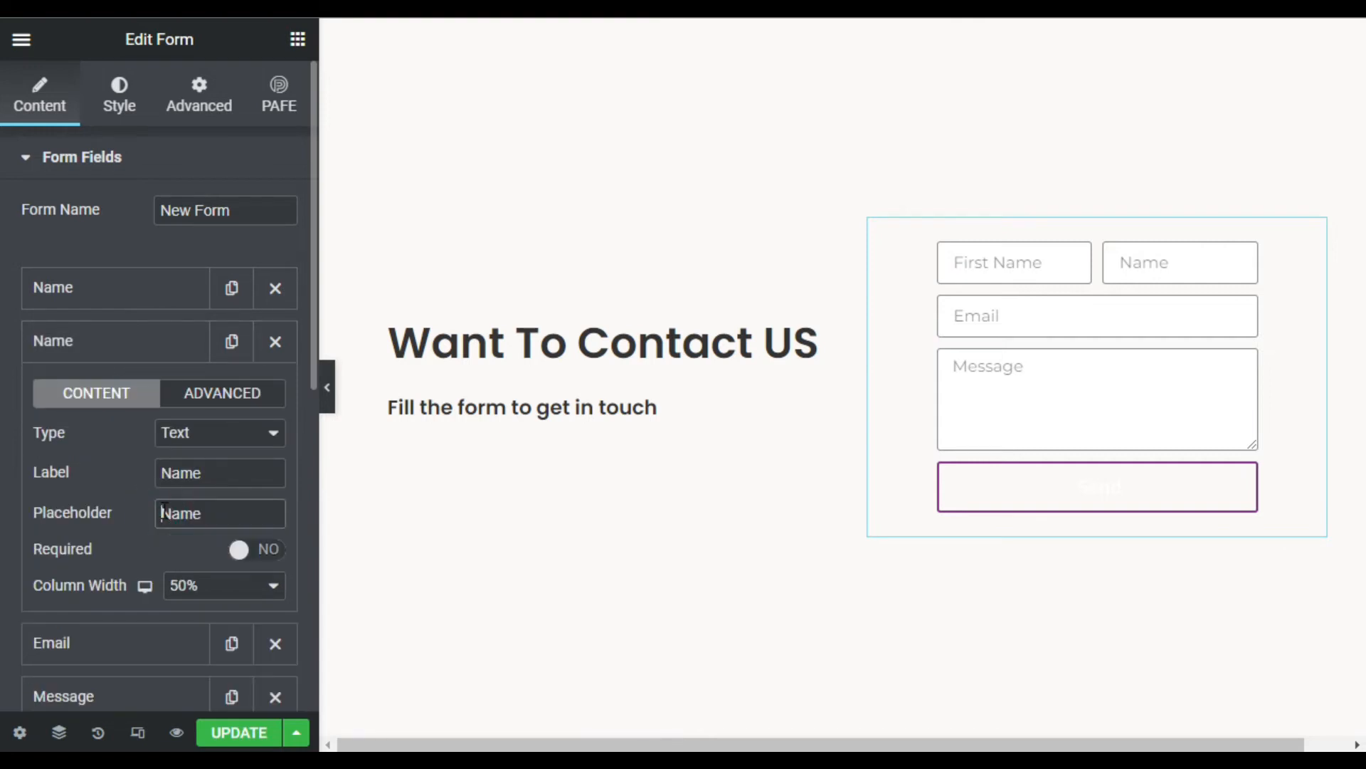
pyautogui.write('Last')
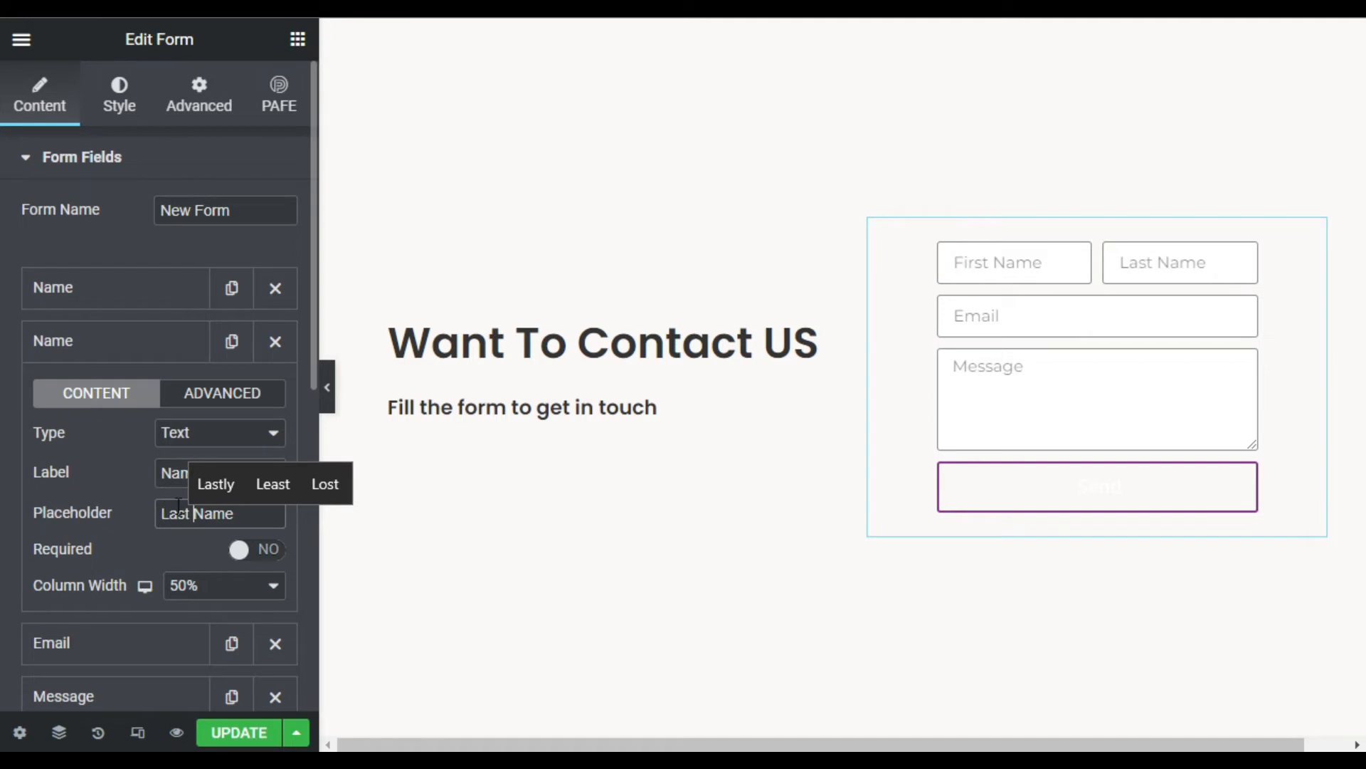
pyautogui.scroll(-4, 89, 582)
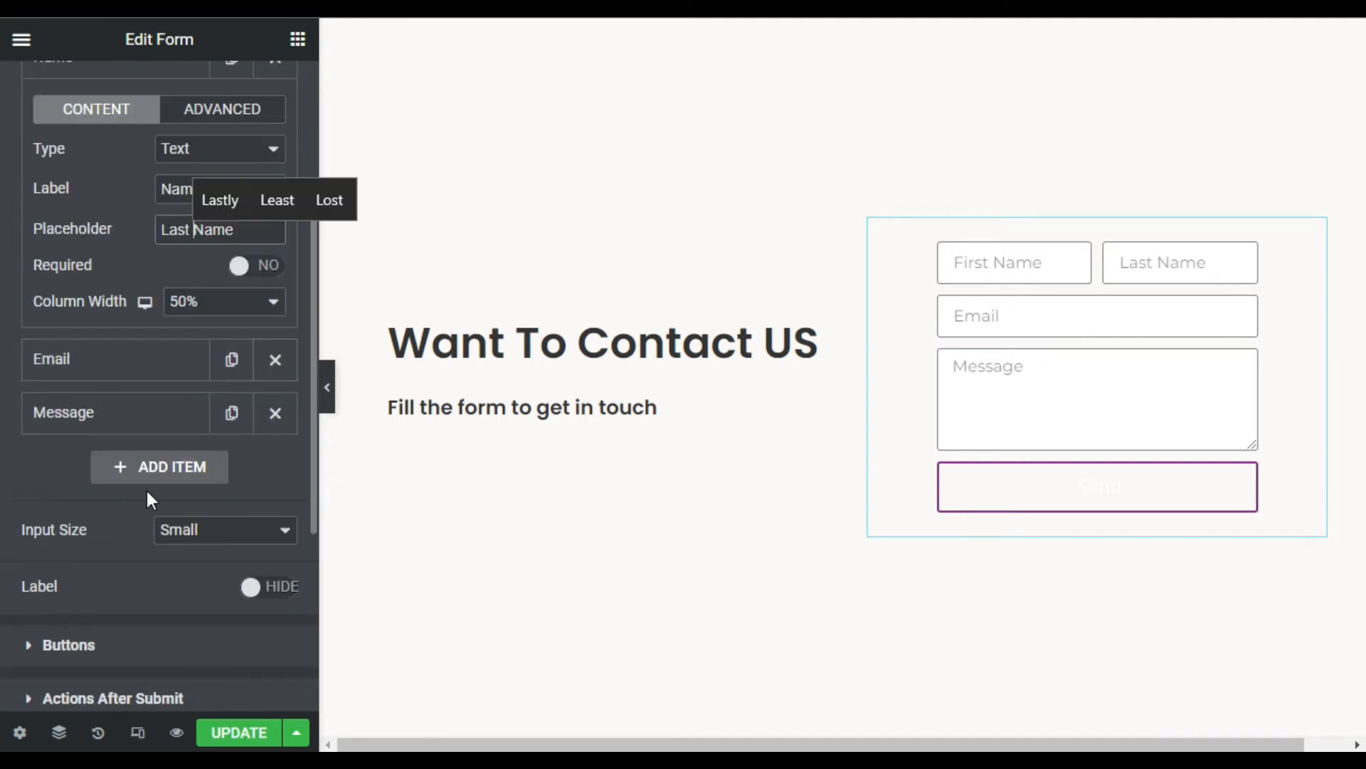
pyautogui.scroll(4, 91, 410)
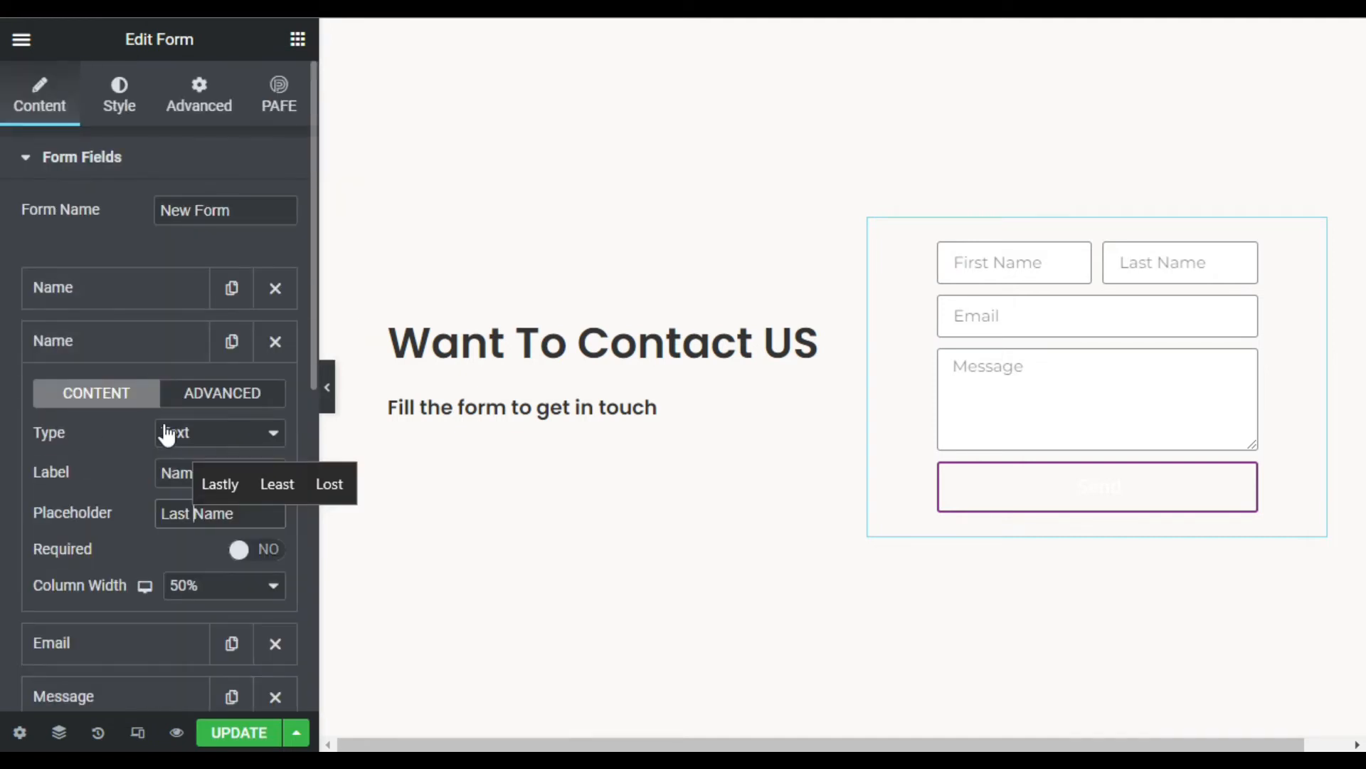
pyautogui.click(168, 432)
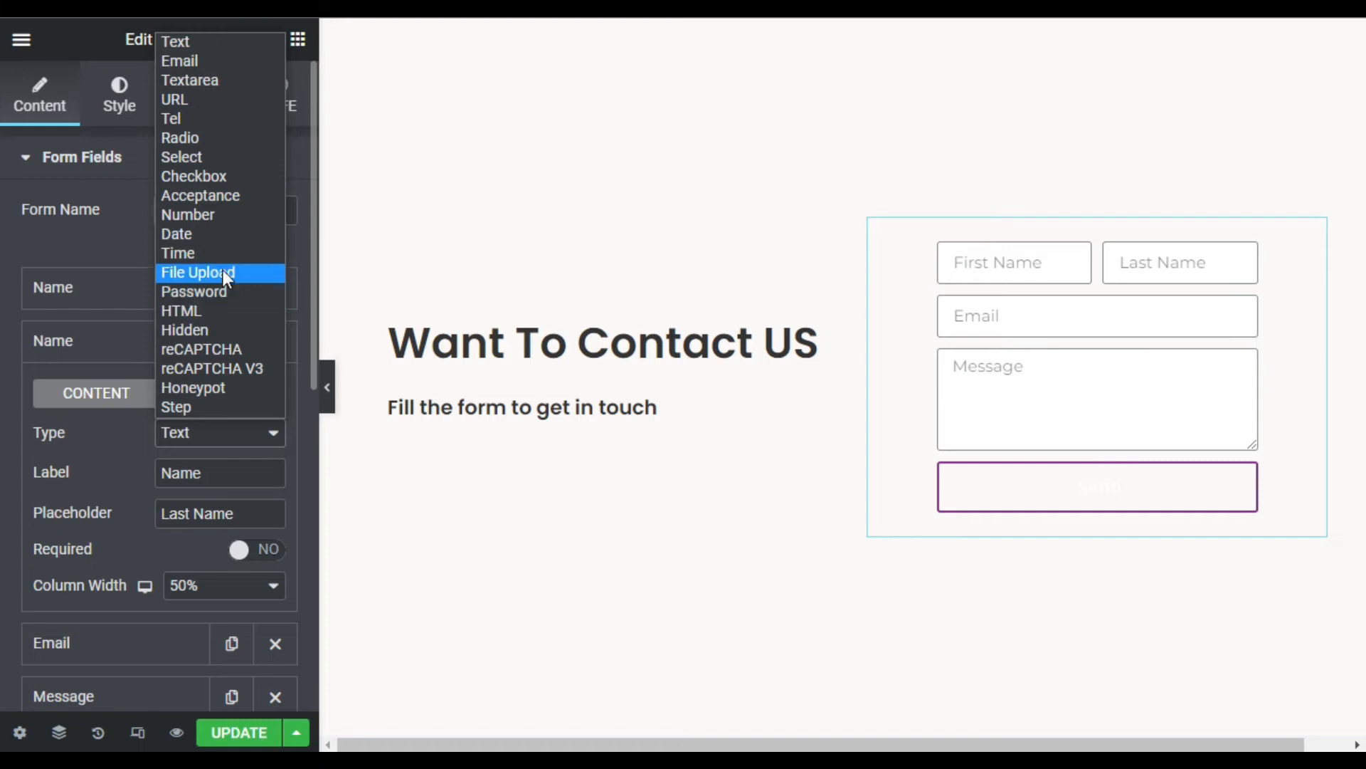
pyautogui.click(95, 525)
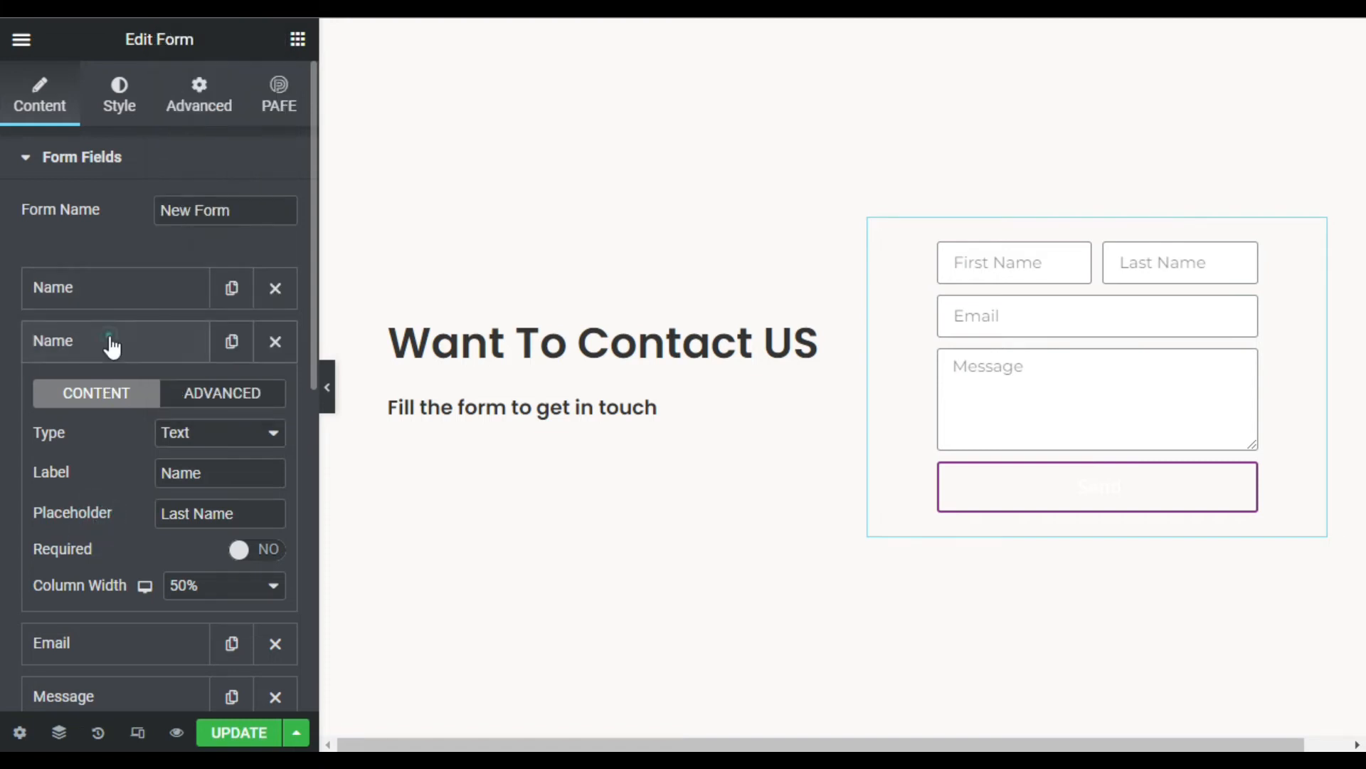
pyautogui.click(112, 346)
pyautogui.scroll(-2, 121, 540)
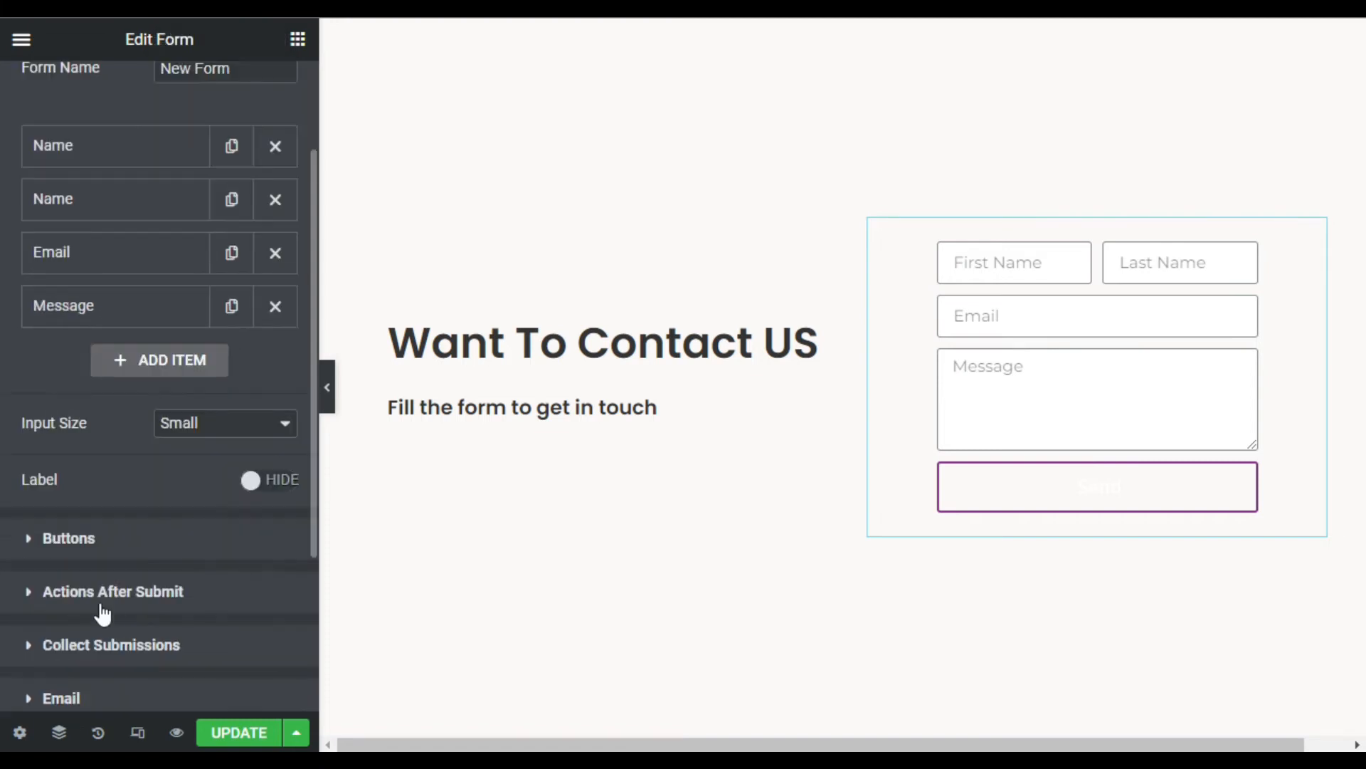
# - Centre-align the form's submit button
pyautogui.click(121, 538)
pyautogui.scroll(2, 215, 249)
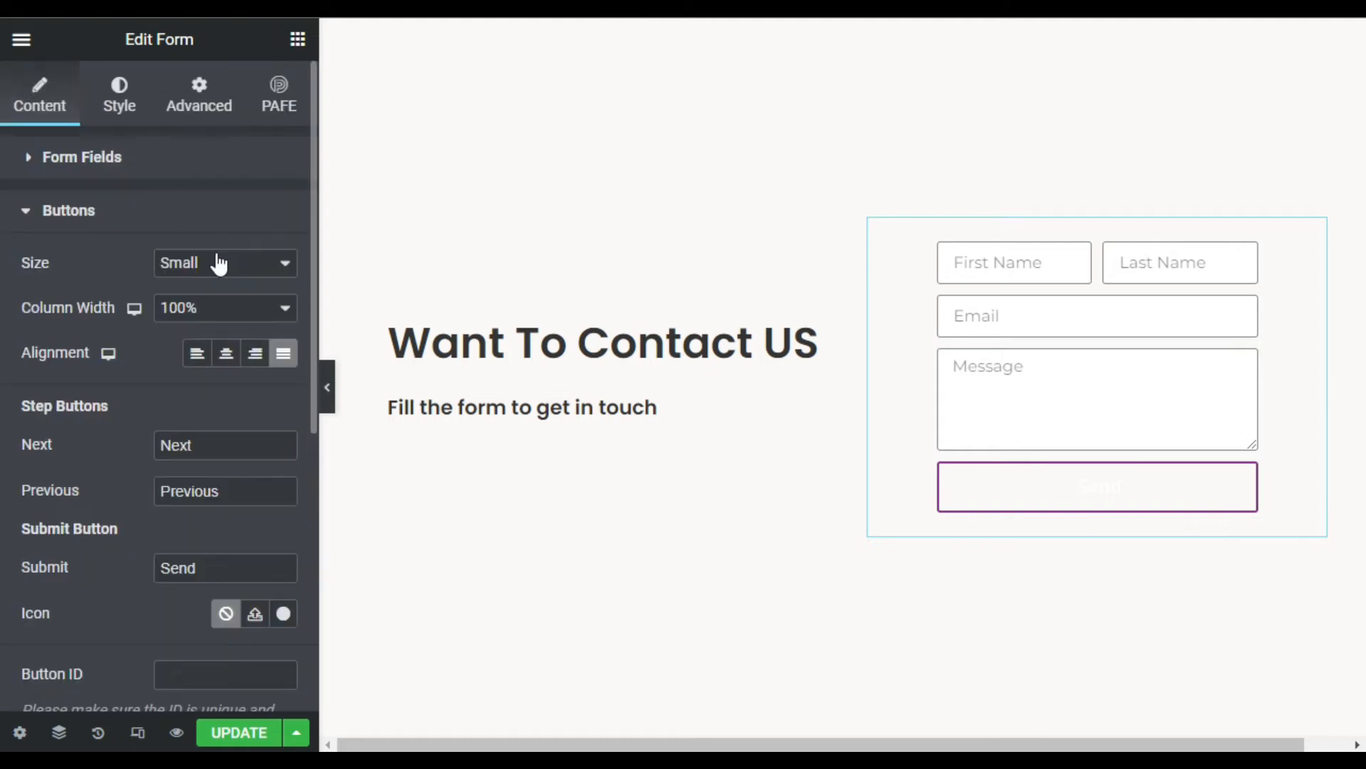
pyautogui.click(228, 356)
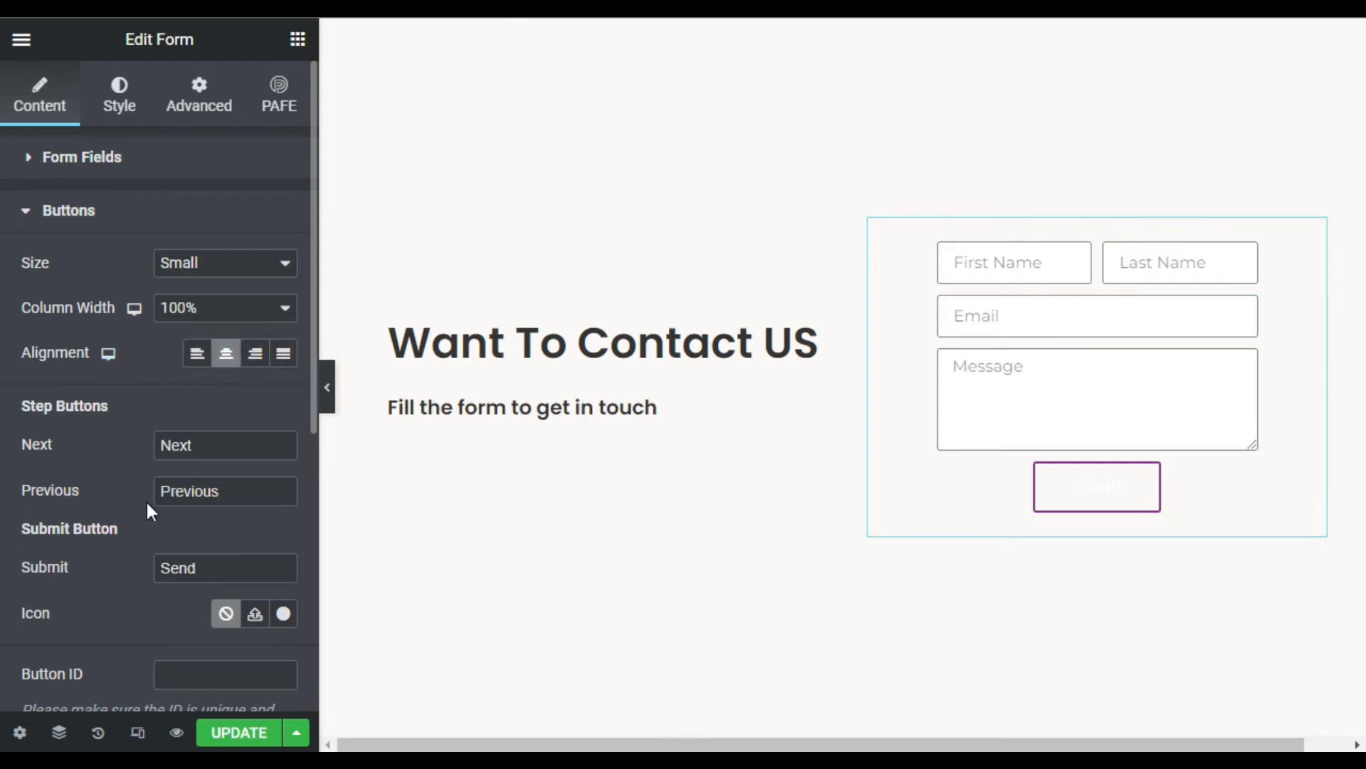
pyautogui.scroll(-2, 146, 500)
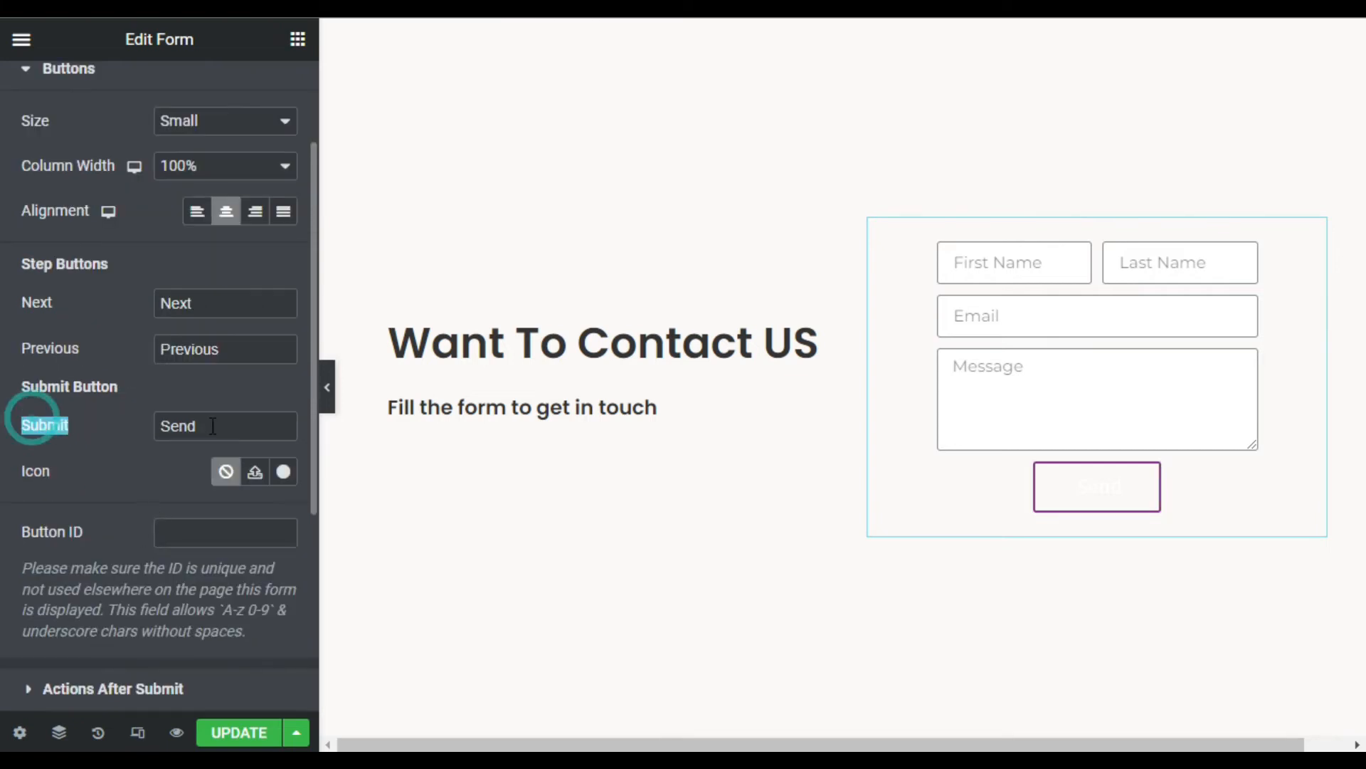
# - Change the submit button text from 'Send' to 'Contact Us'
pyautogui.moveTo(213, 425); pyautogui.dragTo(106, 428)
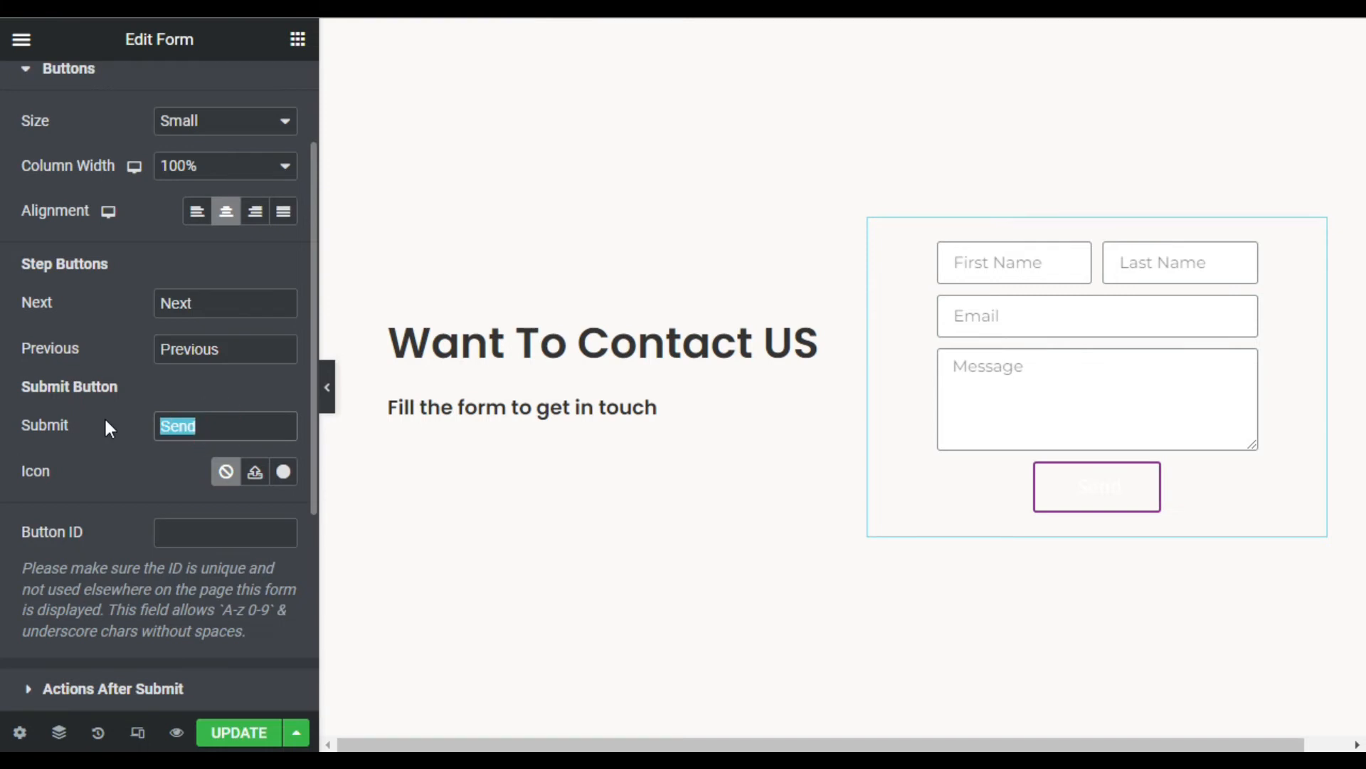
pyautogui.write('Contact ')
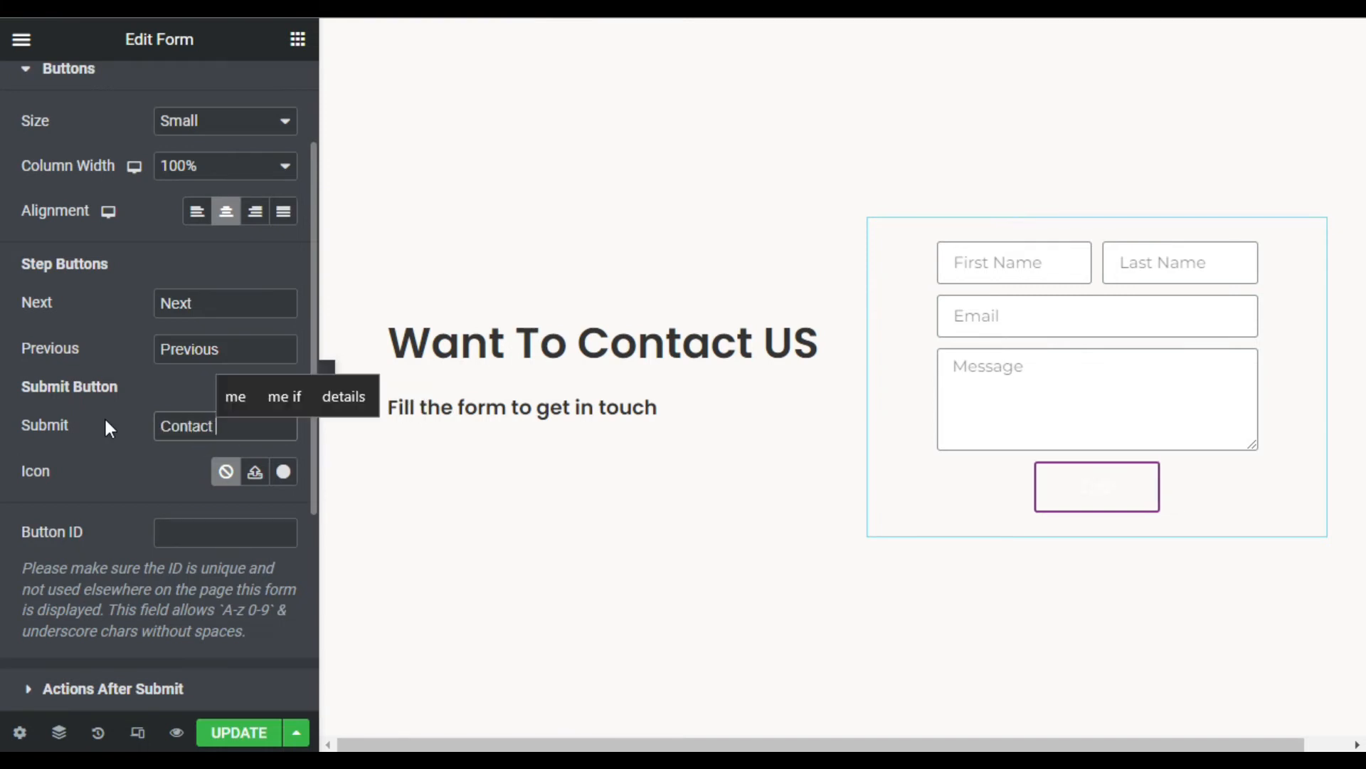
pyautogui.write('uS')
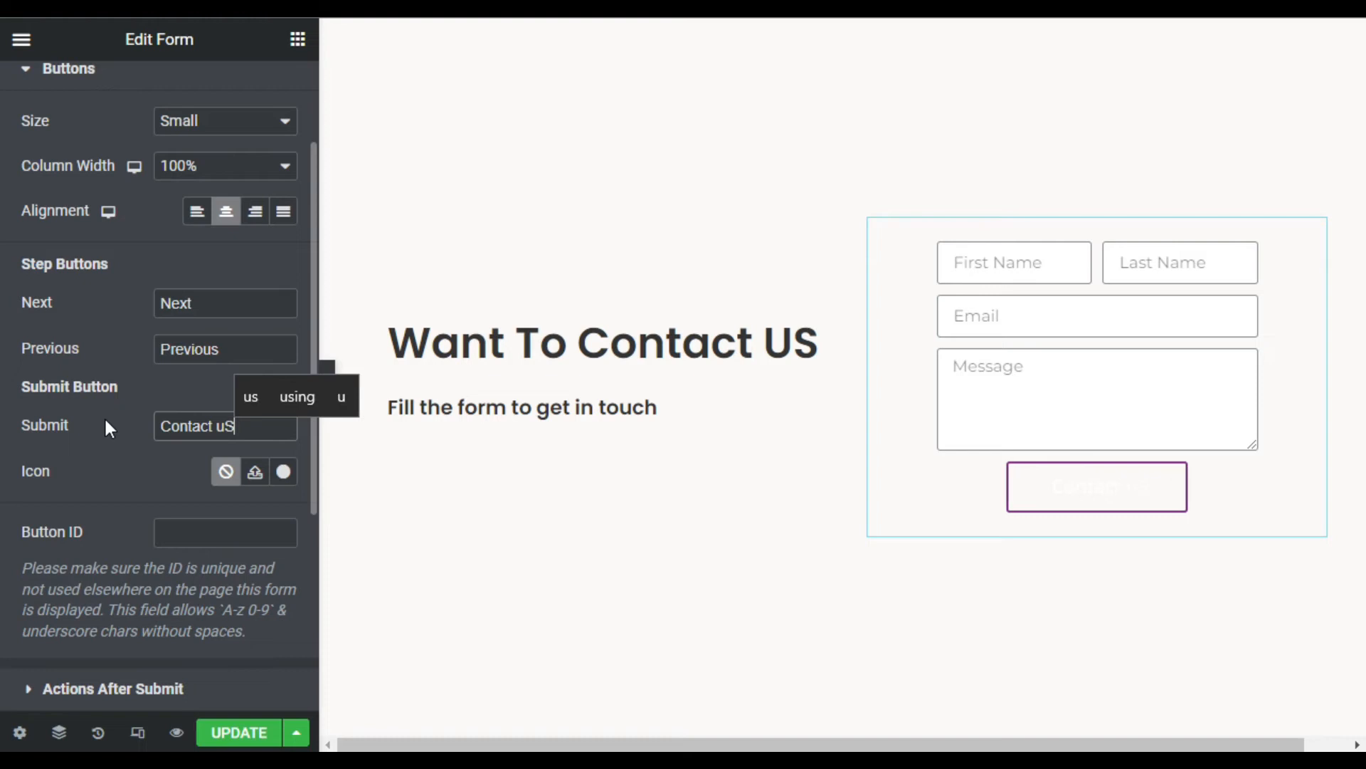
pyautogui.press('BackSpace')
pyautogui.press('BackSpace')
pyautogui.press('BackSpace')
pyautogui.write('U')
pyautogui.press('BackSpace')
pyautogui.write('Us')
pyautogui.scroll(2, 114, 412)
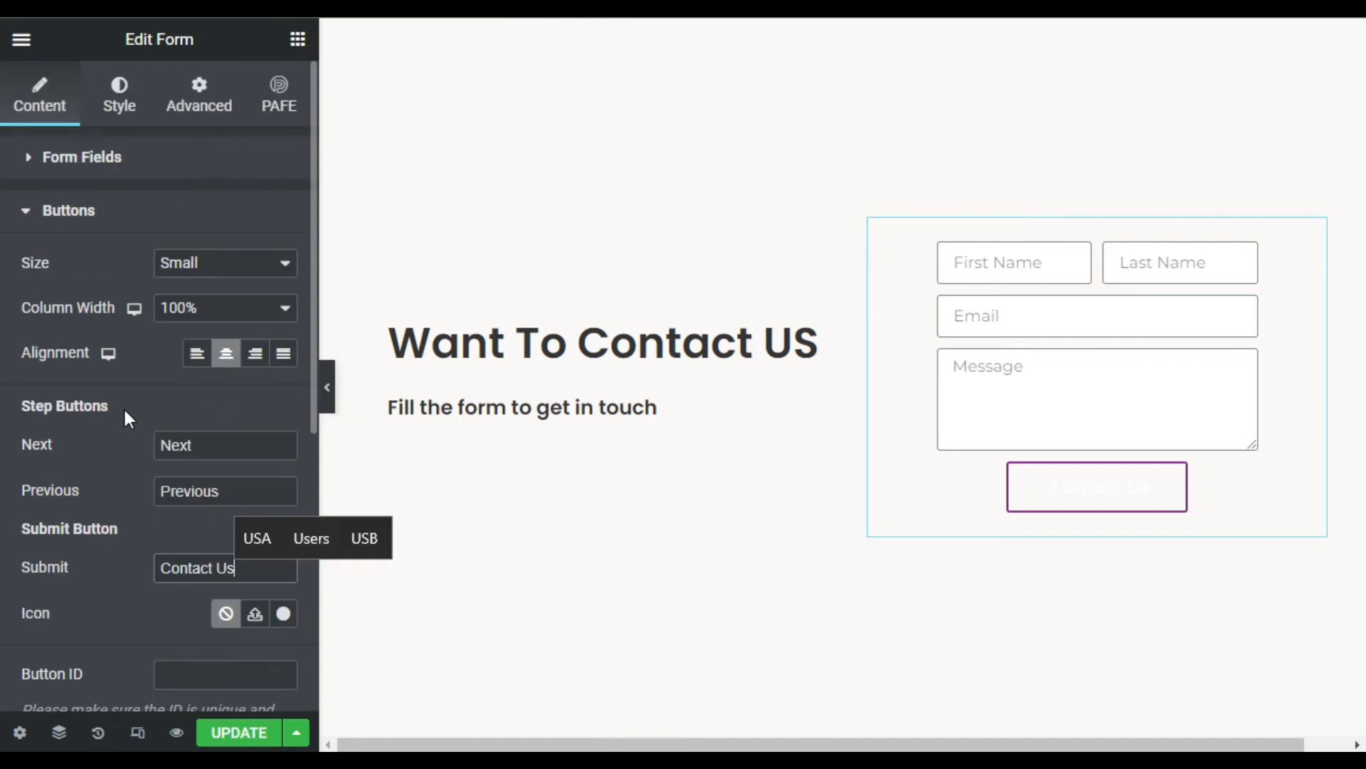
pyautogui.click(118, 116)
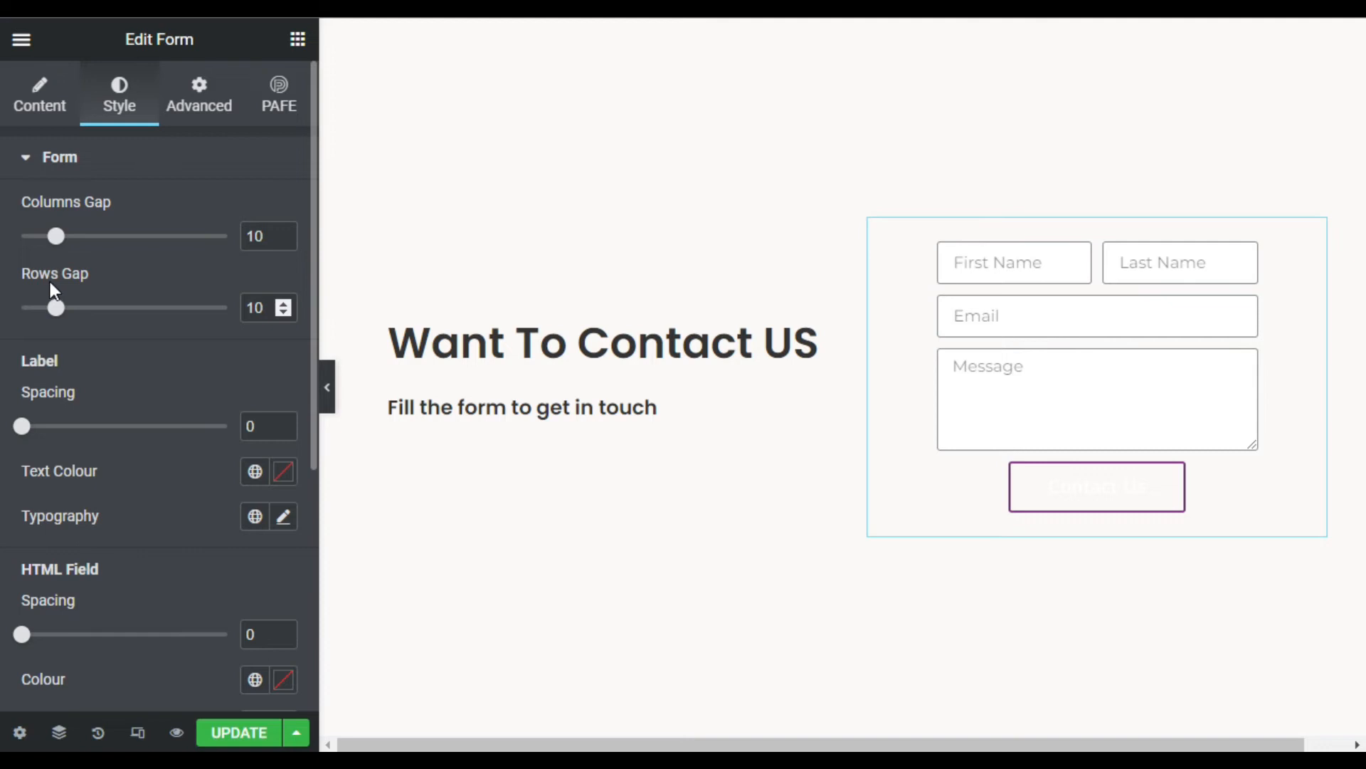
pyautogui.moveTo(64, 241); pyautogui.dragTo(129, 247)
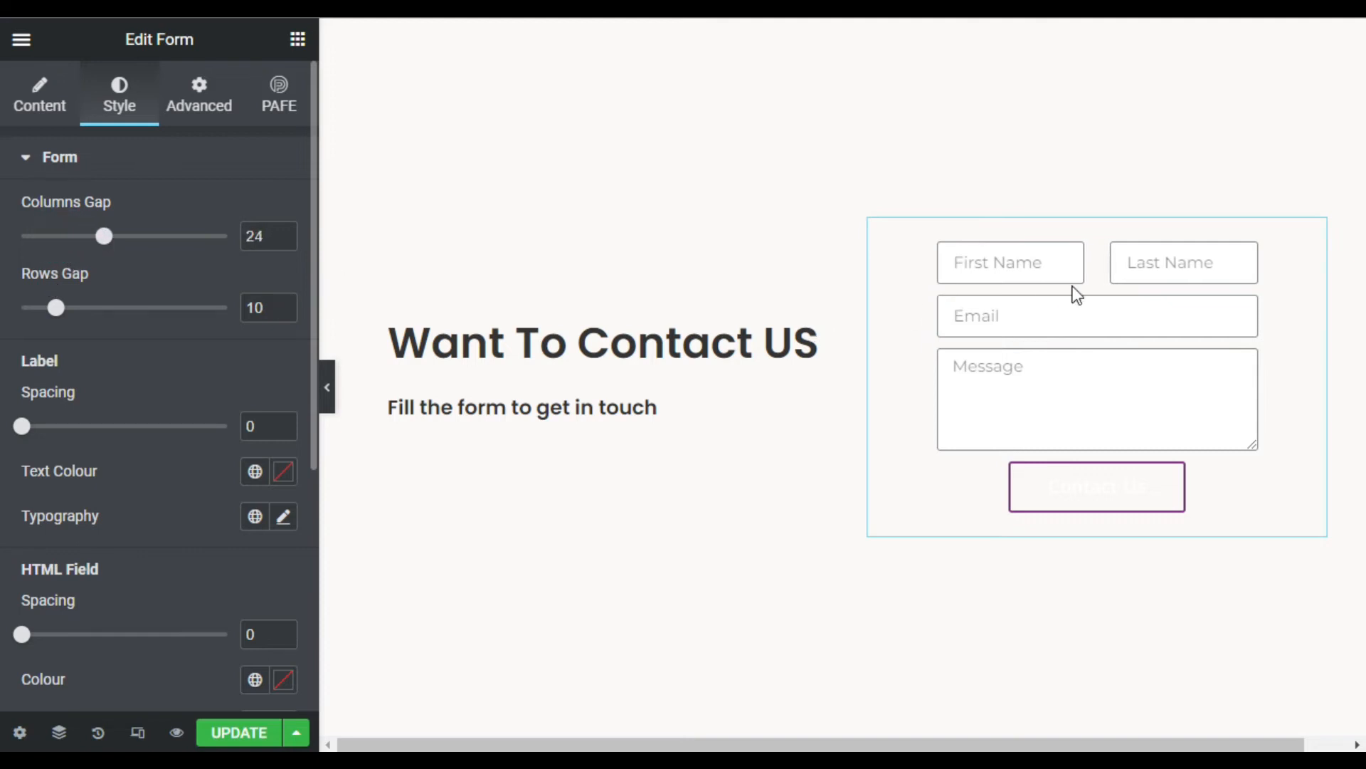
pyautogui.click(63, 236)
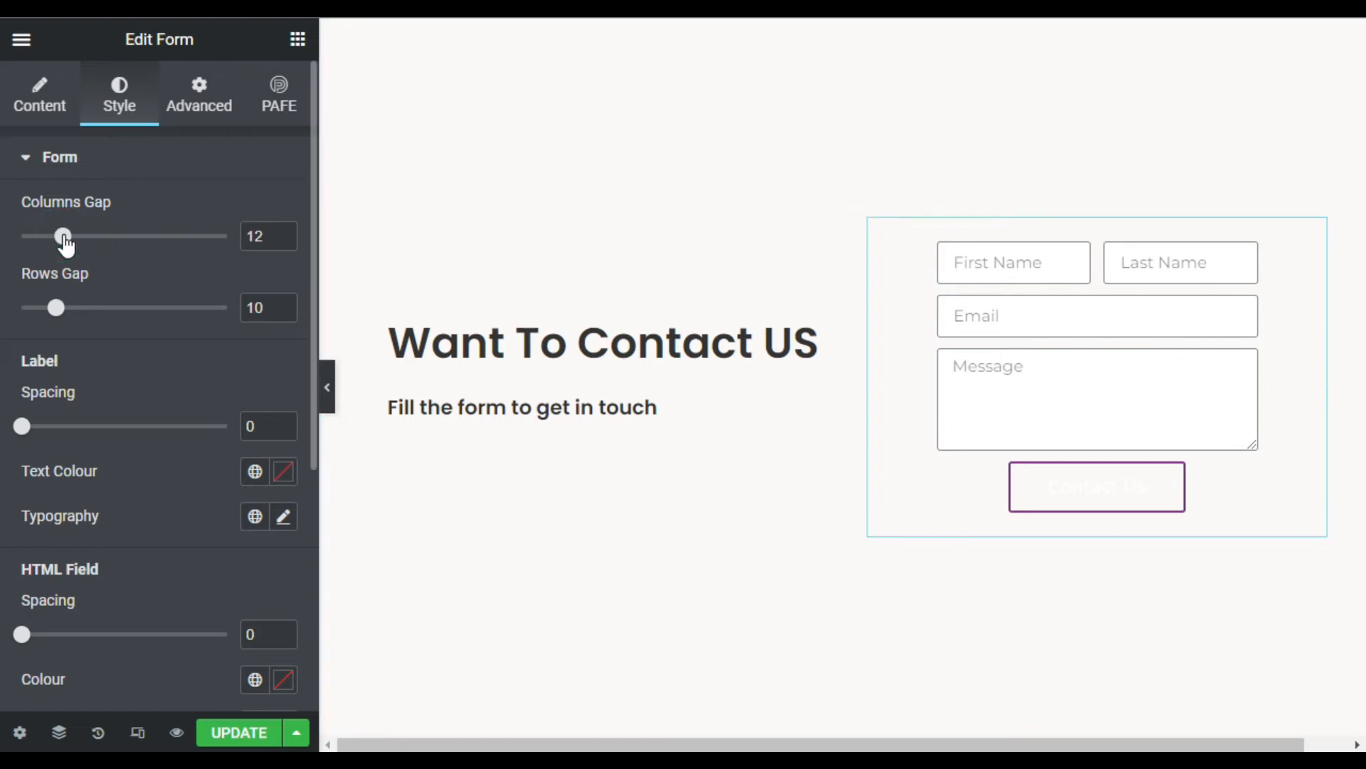
pyautogui.click(287, 240)
pyautogui.click(288, 240)
pyautogui.moveTo(104, 311); pyautogui.dragTo(49, 311)
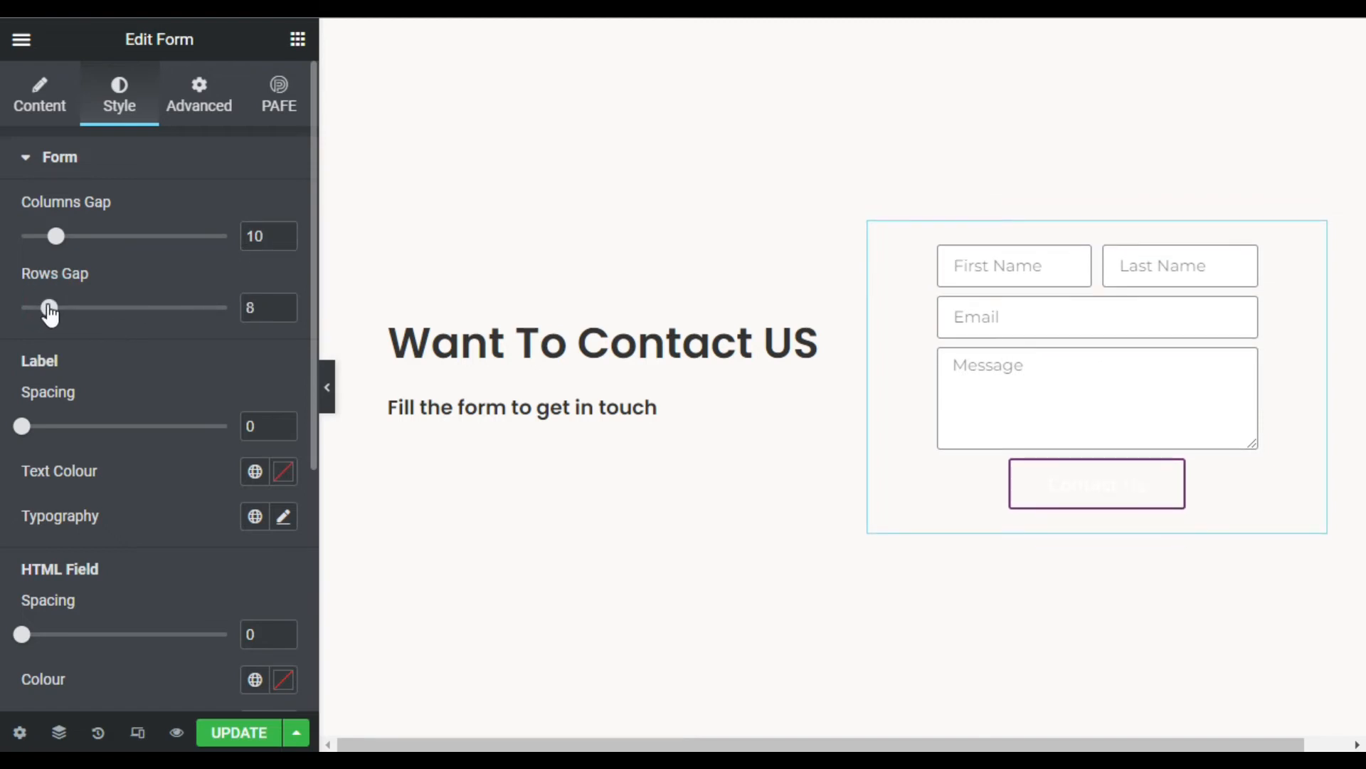
pyautogui.click(285, 303)
pyautogui.click(284, 303)
pyautogui.scroll(-2, 289, 307)
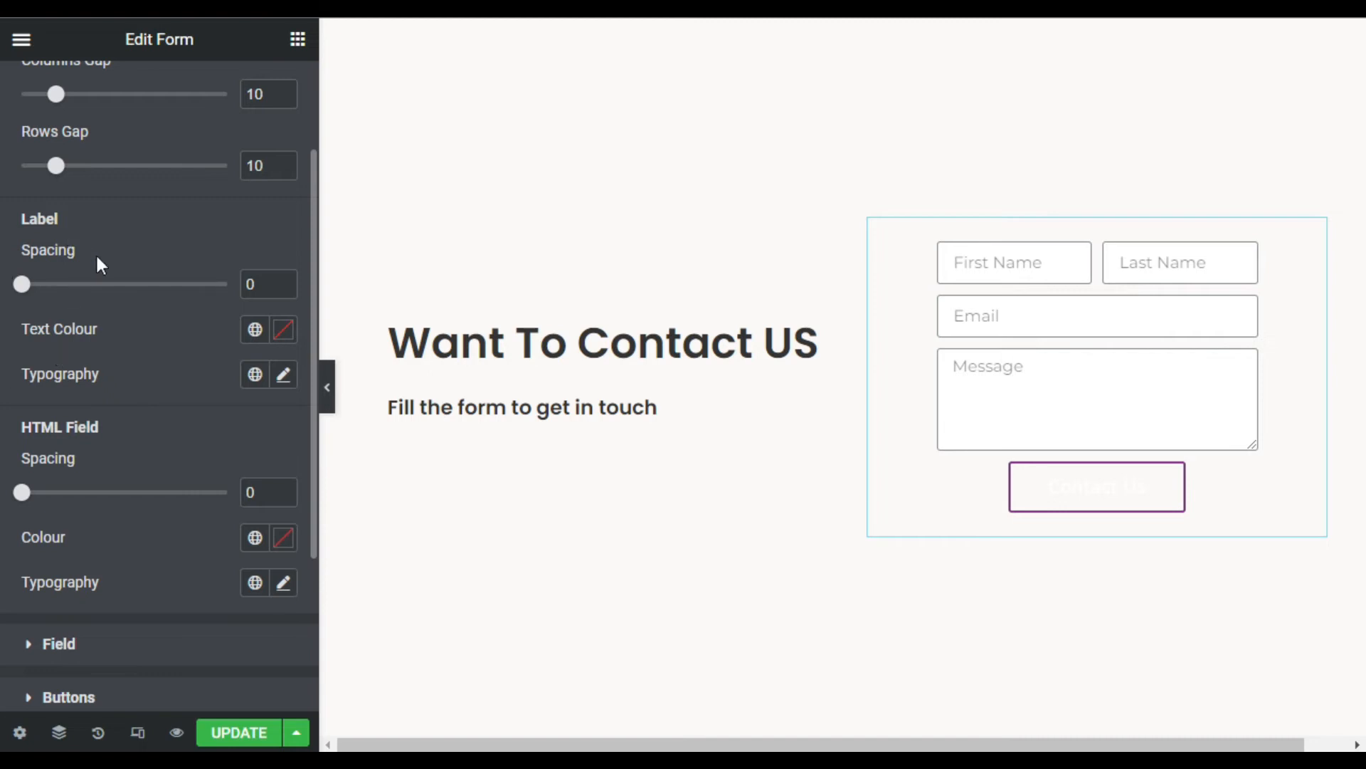
pyautogui.scroll(-3, 99, 265)
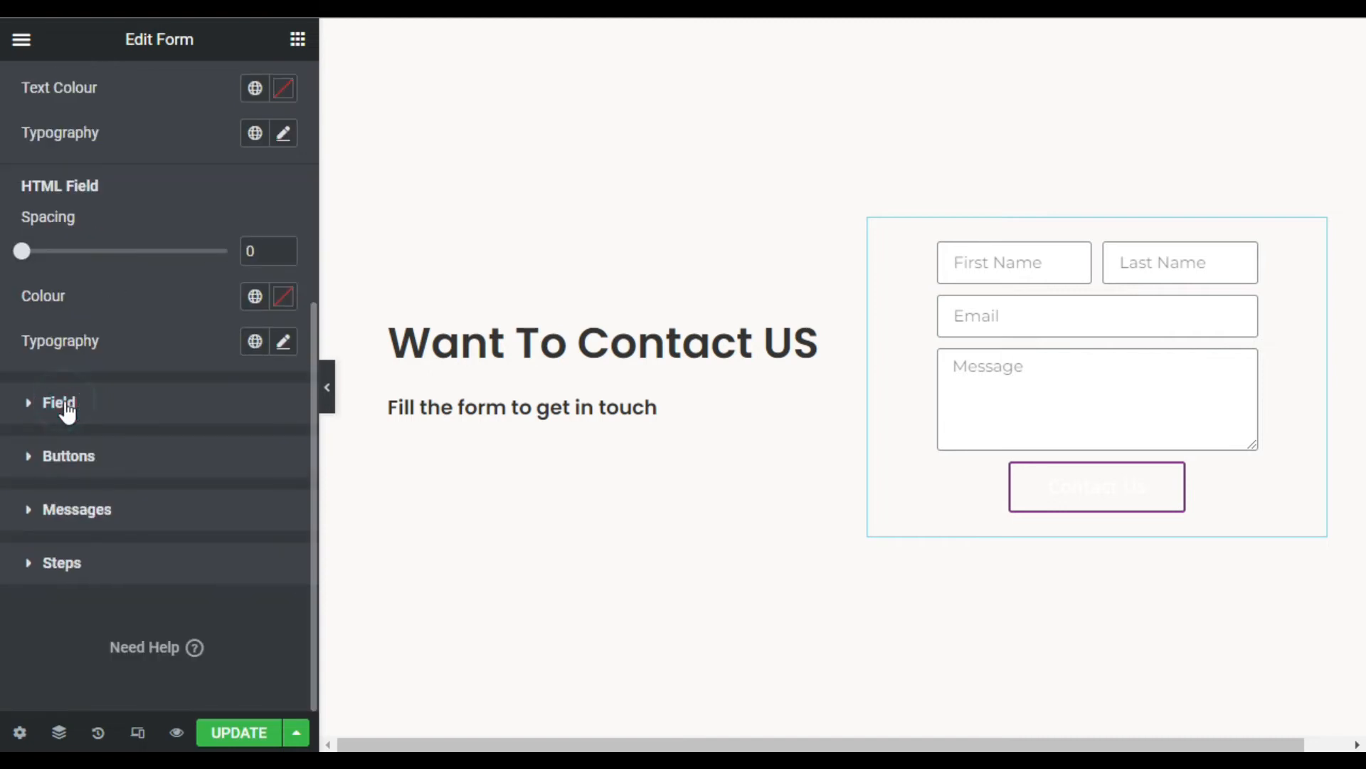
# - Give the form fields black (#000000) text and a 5 px border radius
pyautogui.click(64, 404)
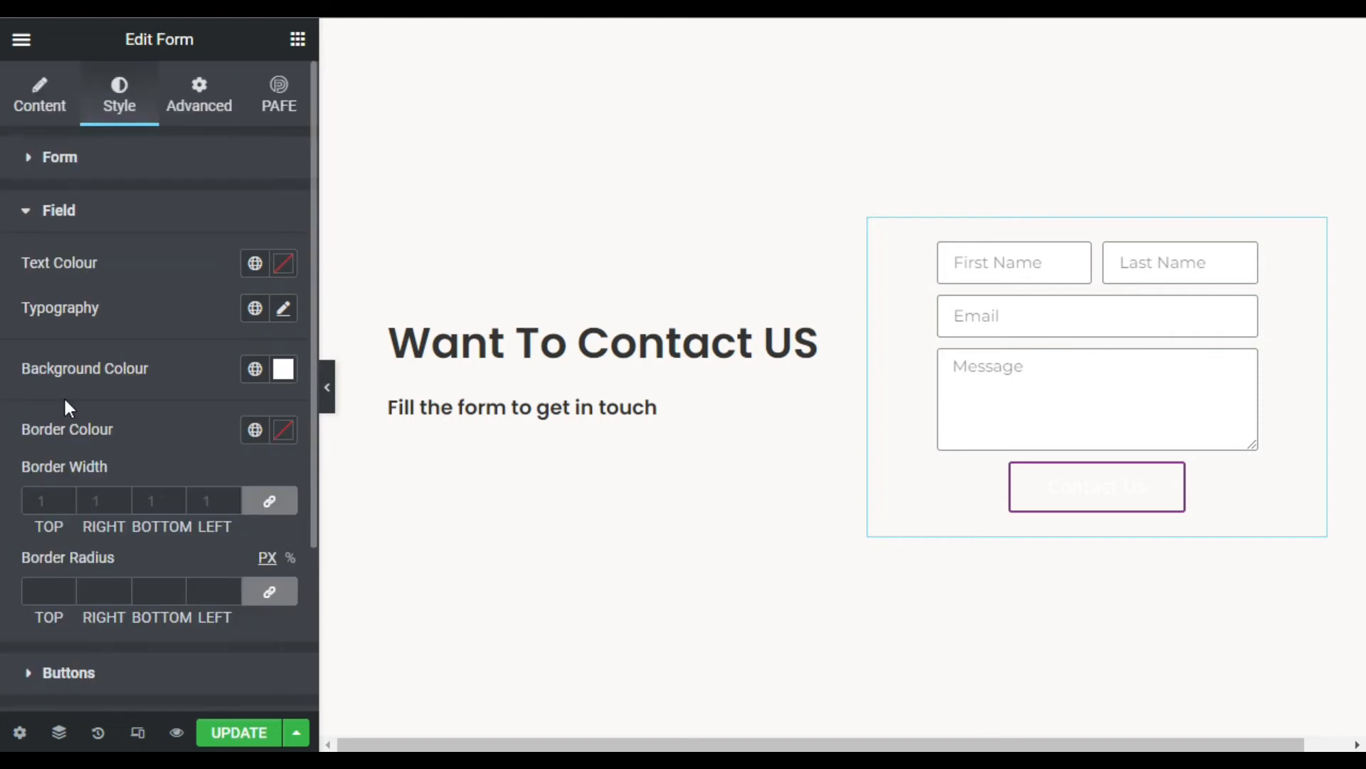
pyautogui.click(284, 266)
pyautogui.moveTo(38, 521); pyautogui.dragTo(5, 542)
pyautogui.click(136, 258)
pyautogui.scroll(-2, 162, 274)
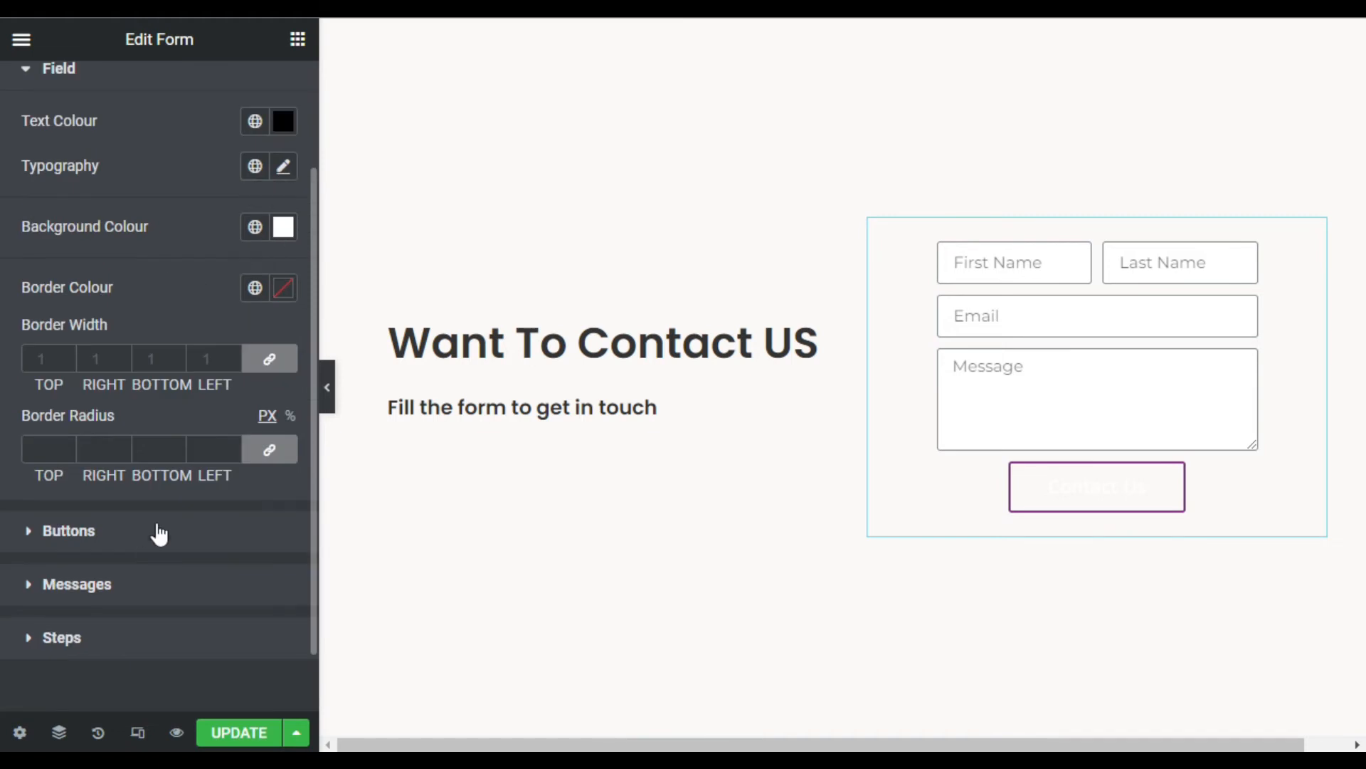
pyautogui.click(43, 444)
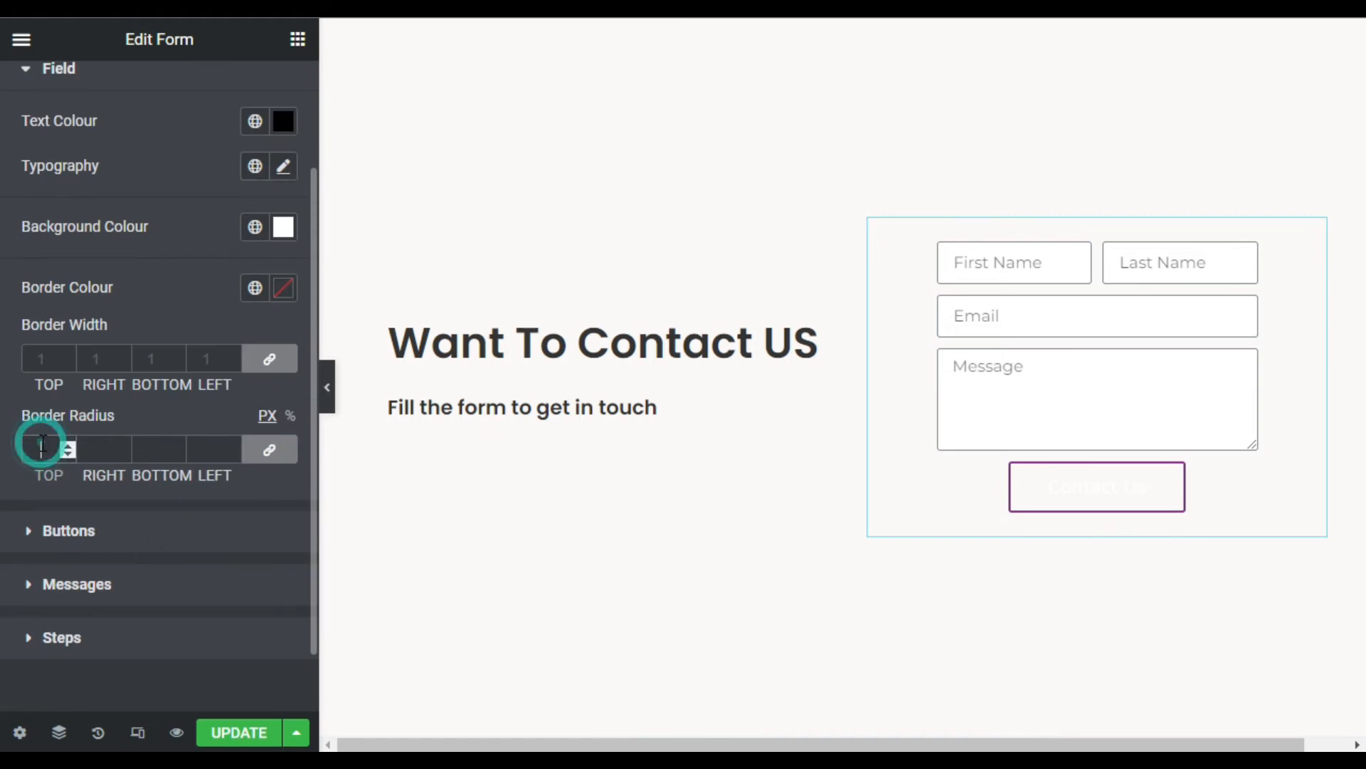
pyautogui.write('5')
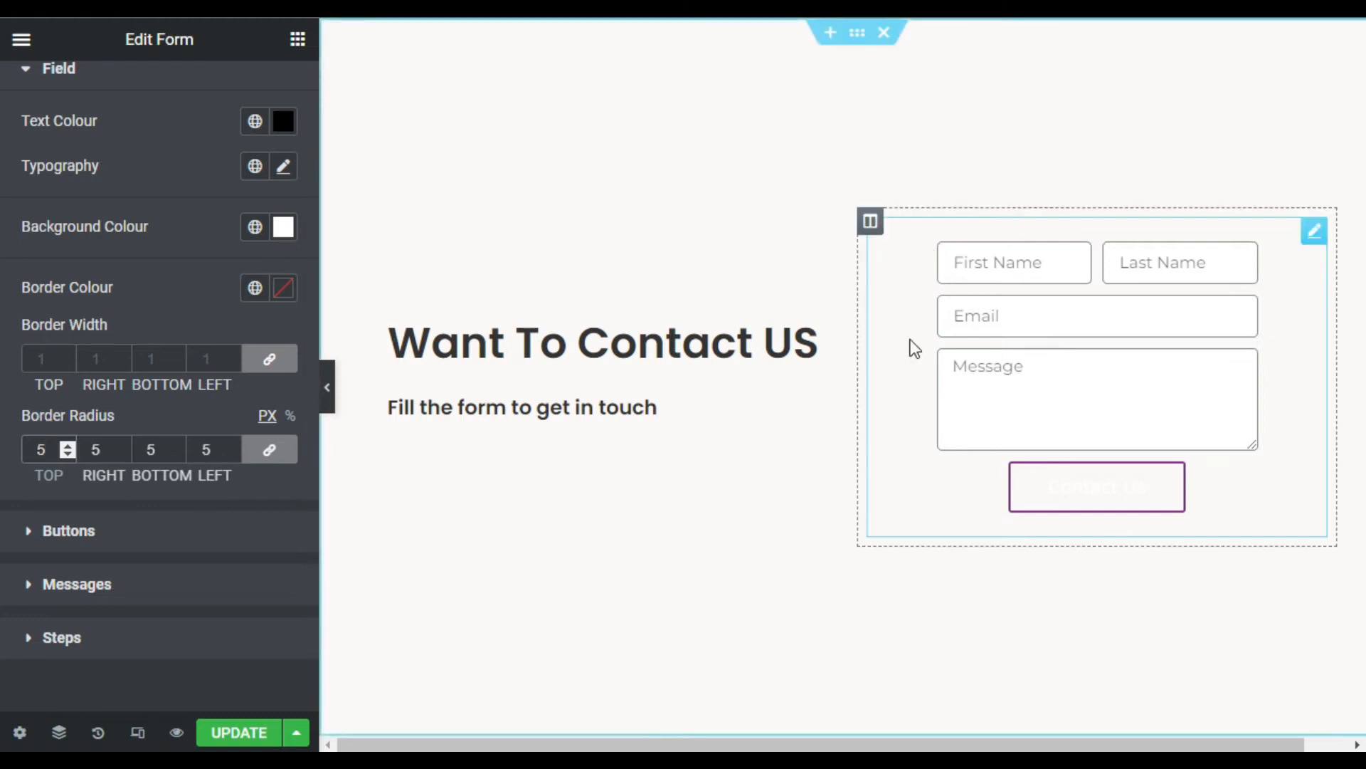
pyautogui.click(120, 532)
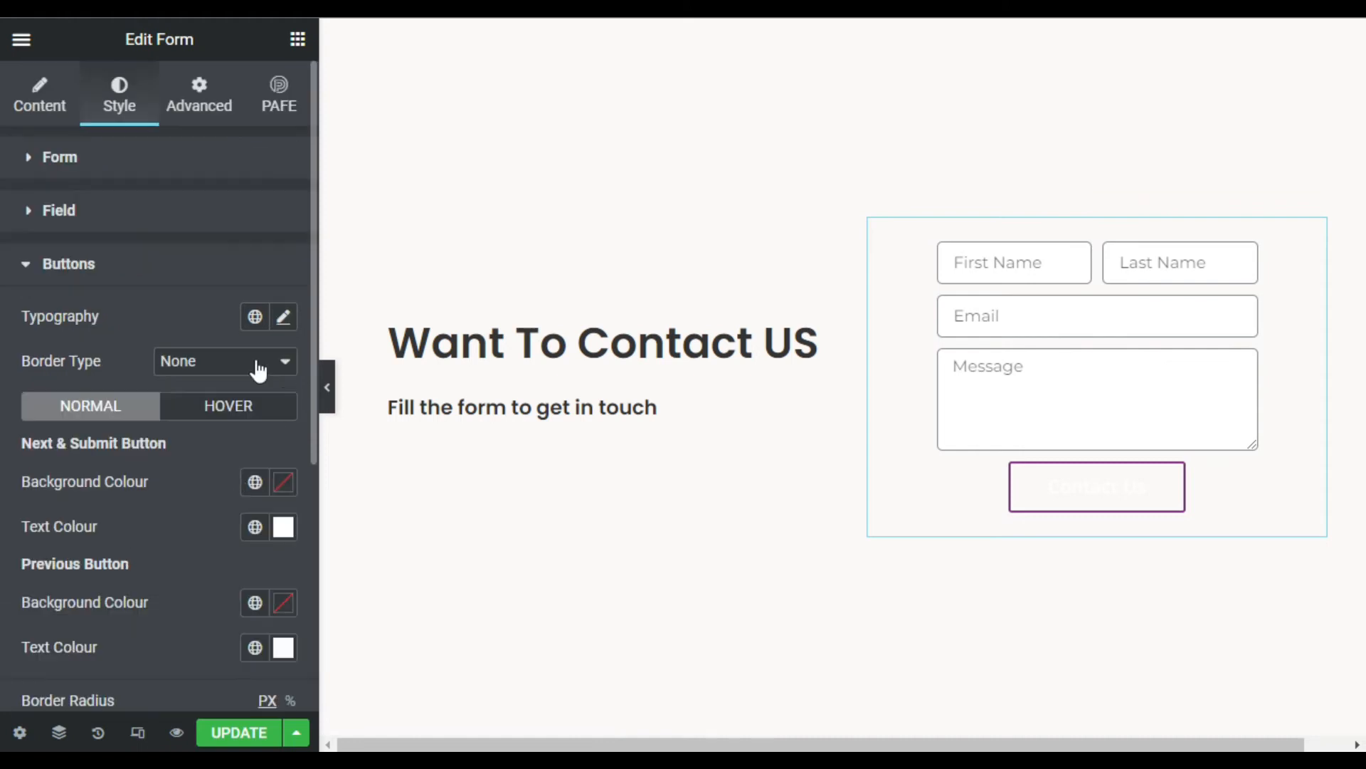
# - Set the Contact Us button border to Solid with width 0
pyautogui.click(220, 367)
pyautogui.click(216, 397)
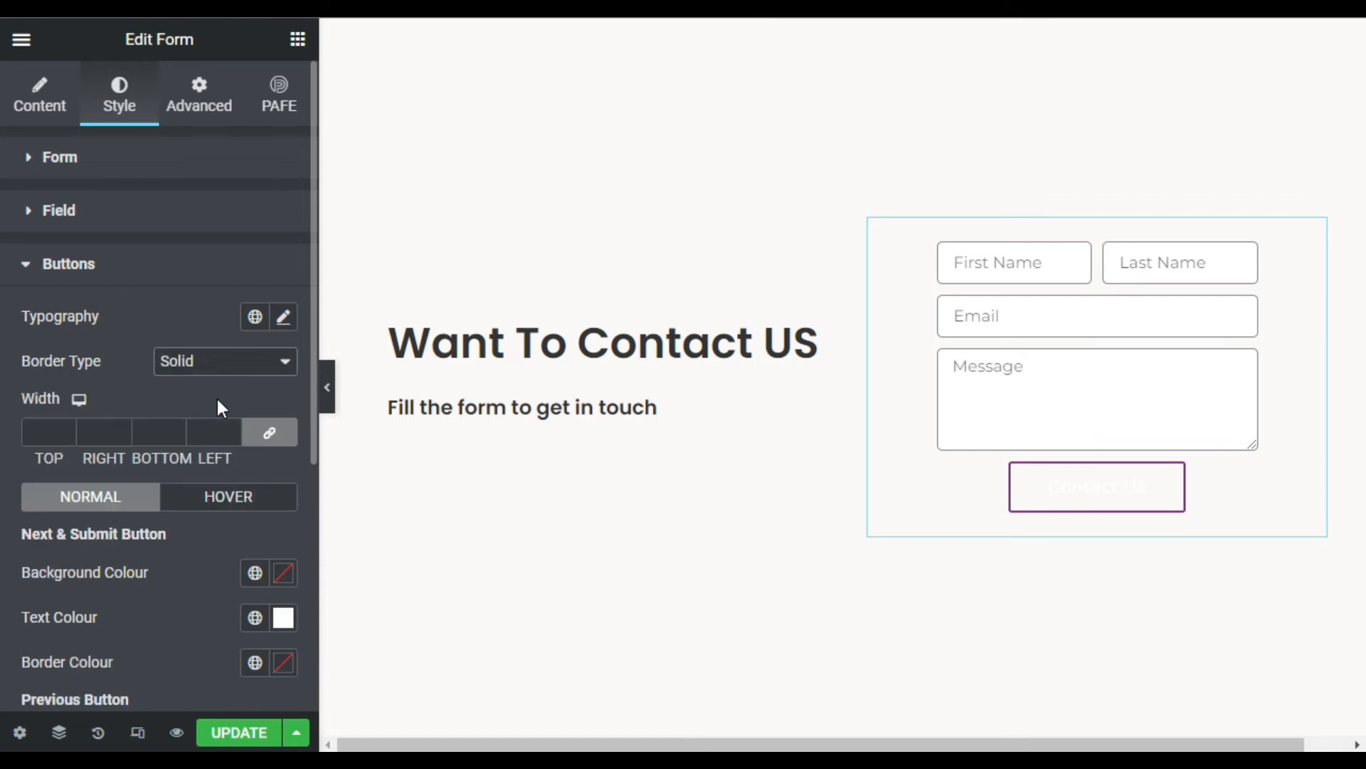
pyautogui.click(69, 428)
pyautogui.press('Down')
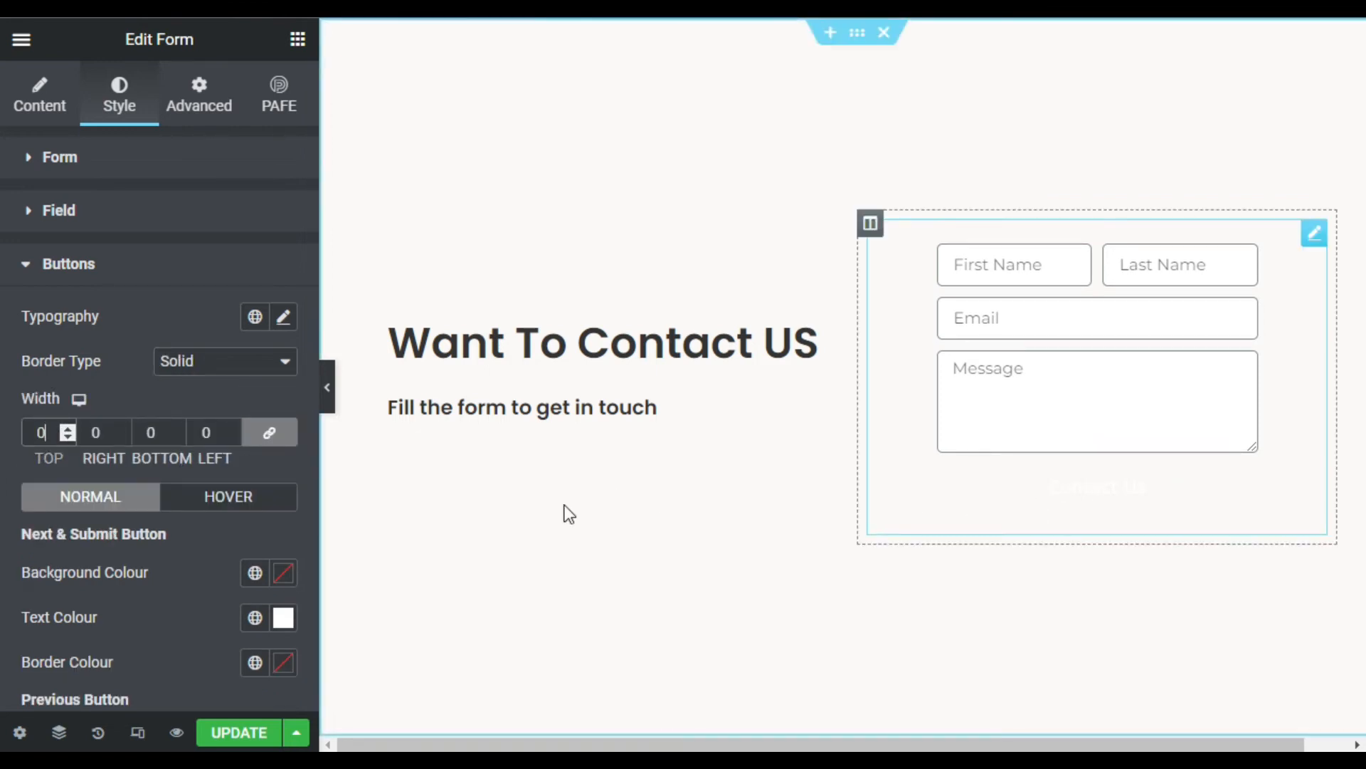
pyautogui.scroll(-4, 161, 491)
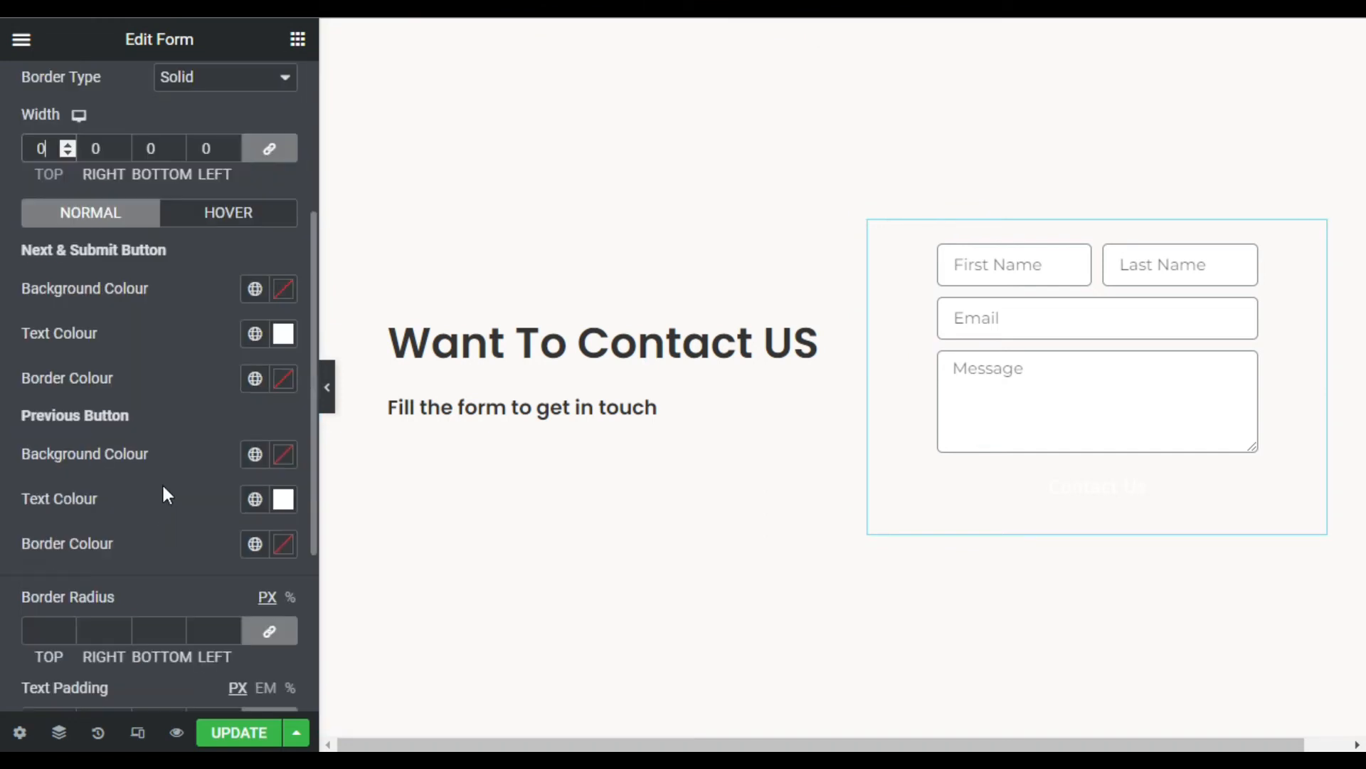
# - Give the button a bright blue background colour
pyautogui.click(283, 293)
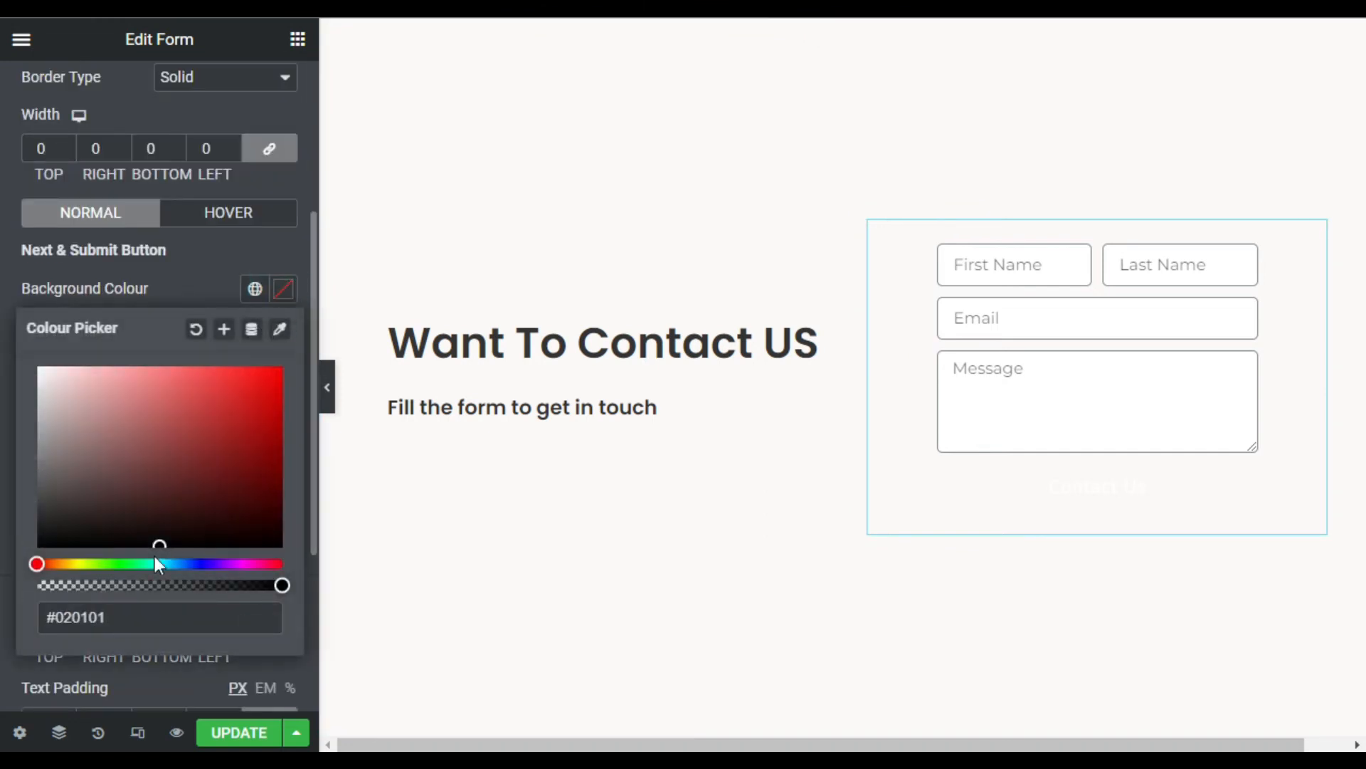
pyautogui.click(198, 564)
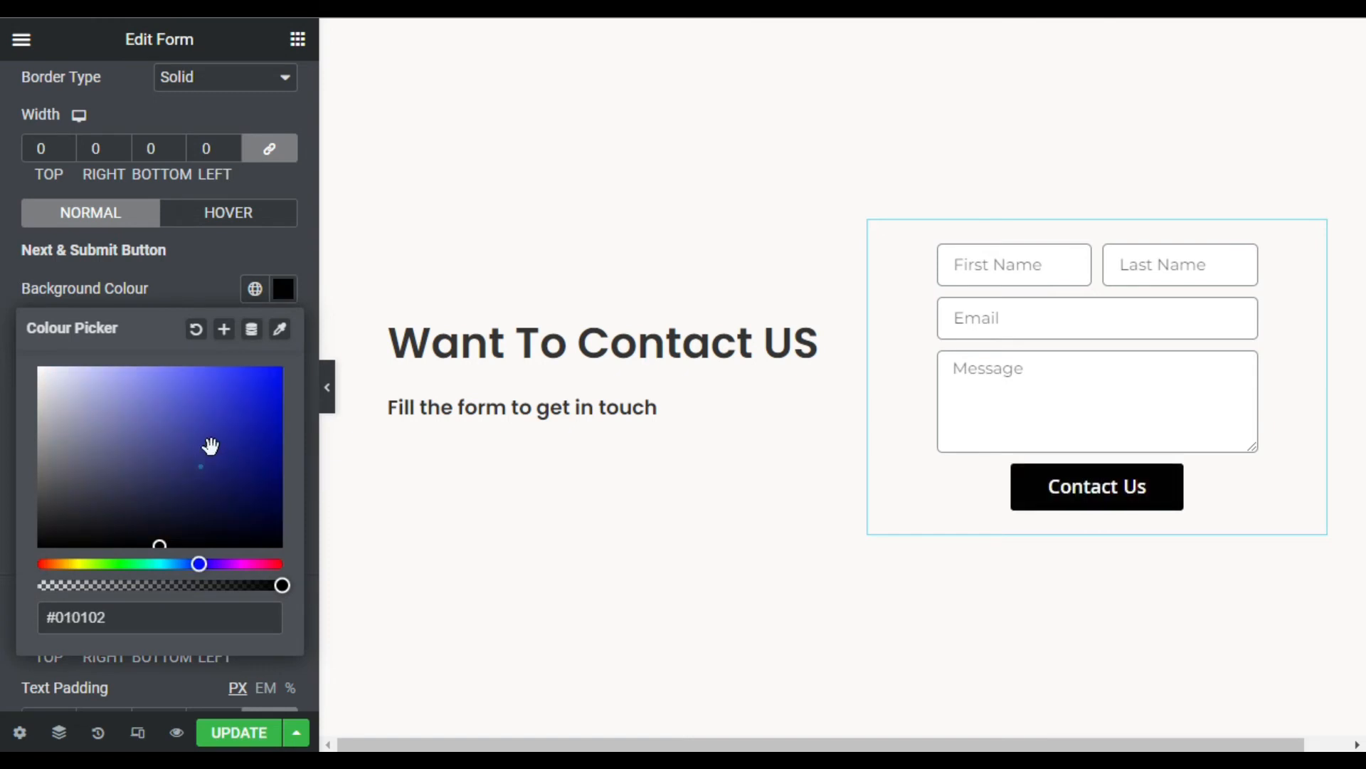
pyautogui.moveTo(272, 368); pyautogui.dragTo(284, 373)
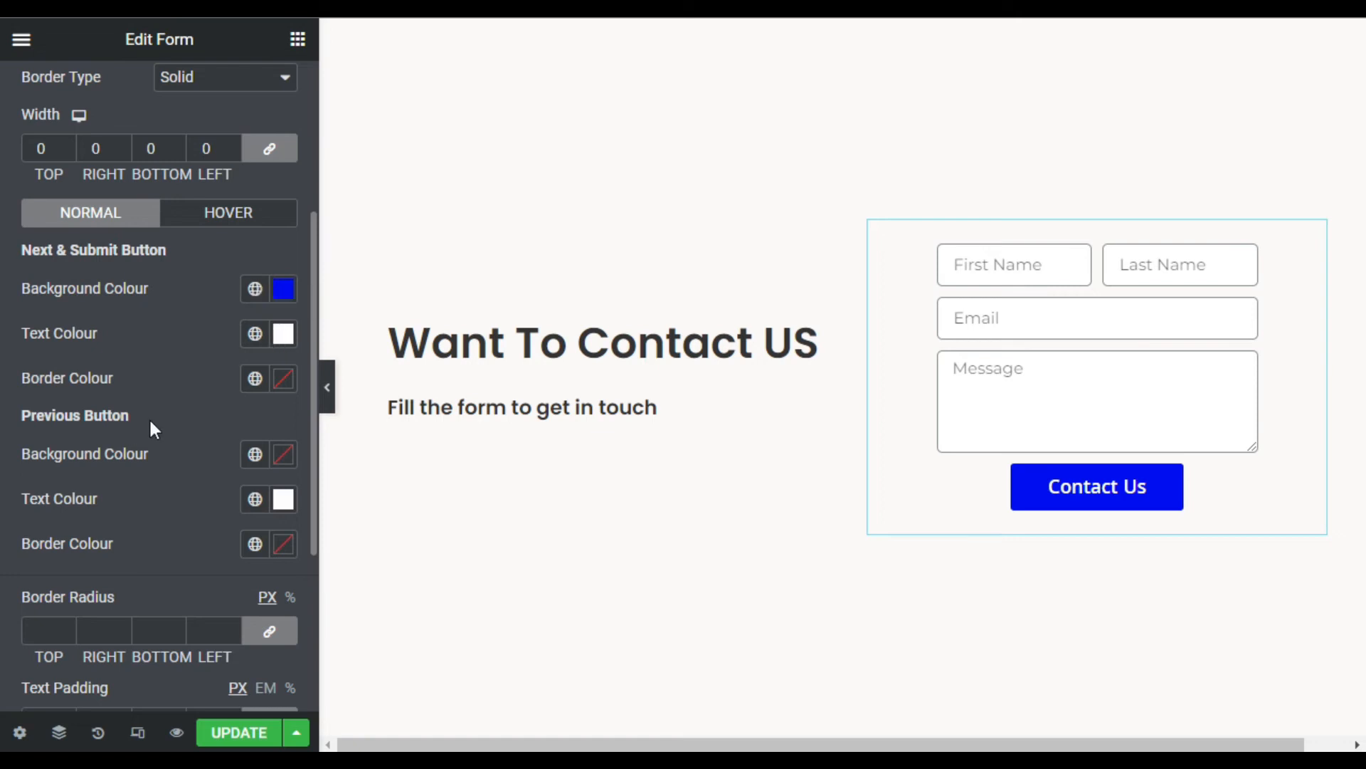
pyautogui.scroll(-2, 148, 417)
pyautogui.scroll(4, 63, 370)
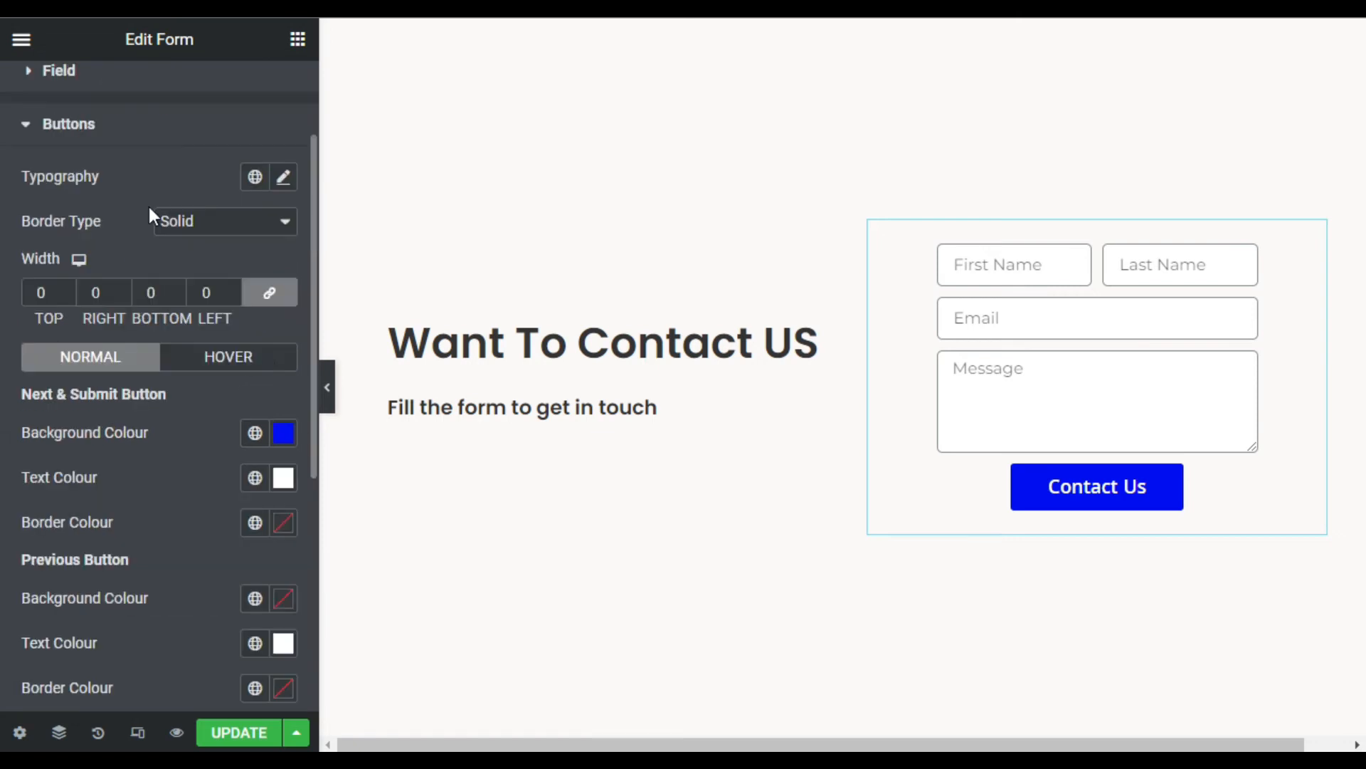
# - Set the button's hover background to a vivid blue-violet, #3D0CFF
pyautogui.click(262, 365)
pyautogui.scroll(-2, 225, 420)
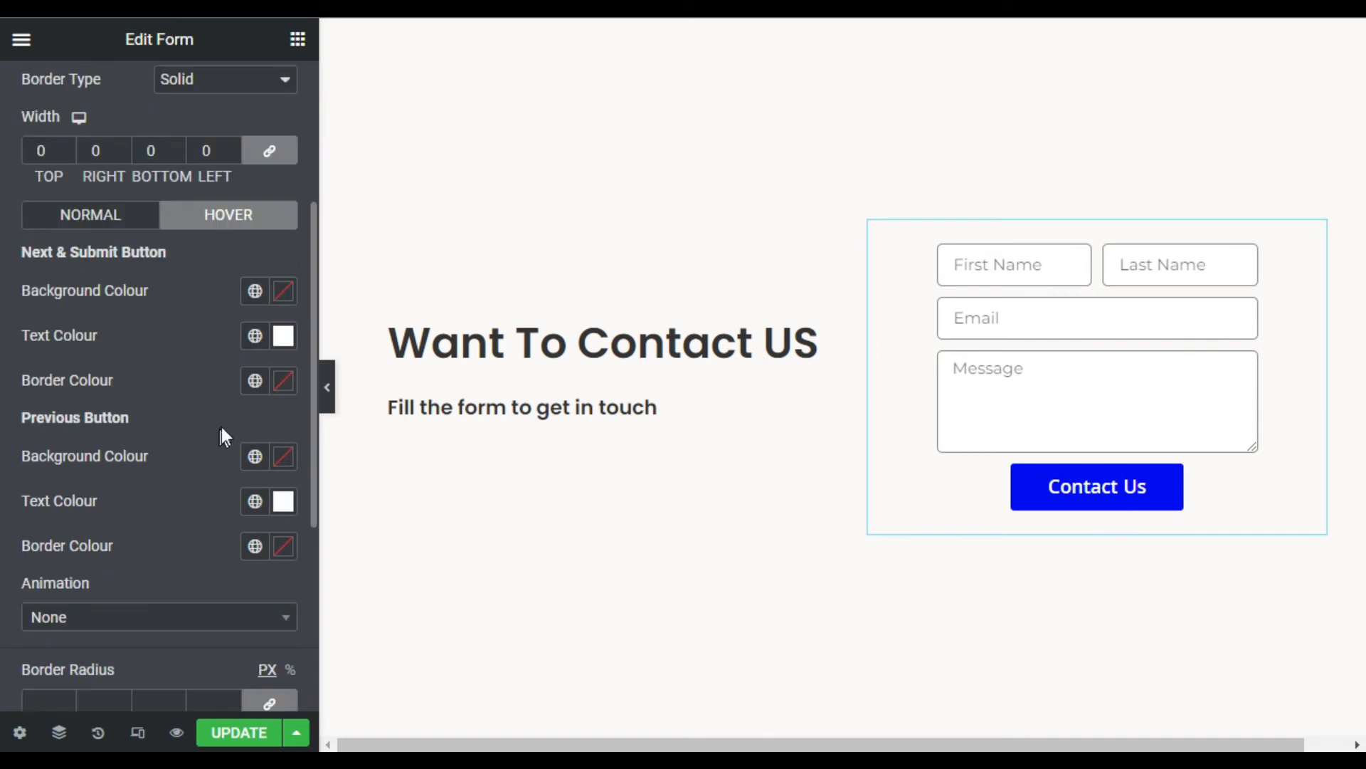
pyautogui.click(283, 292)
pyautogui.click(209, 566)
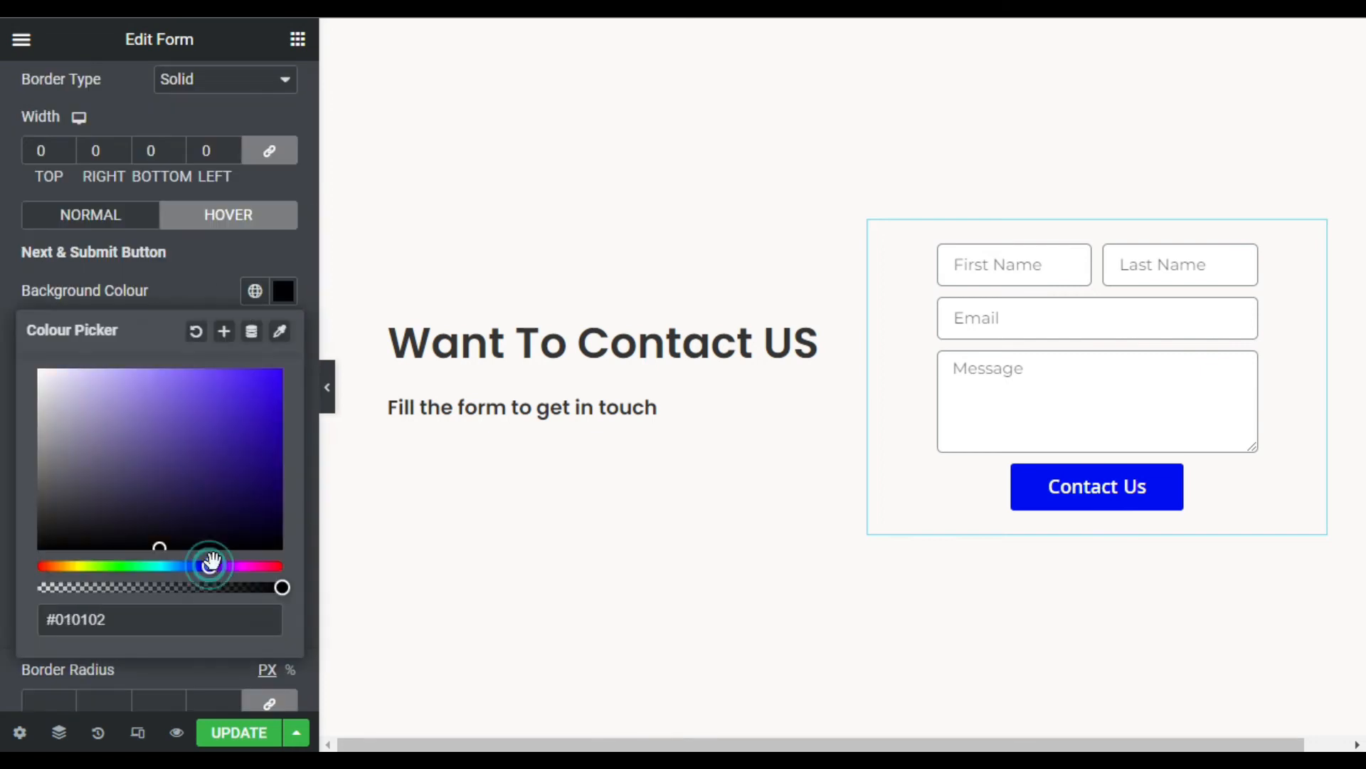
pyautogui.moveTo(279, 361); pyautogui.dragTo(267, 371)
pyautogui.click(246, 378)
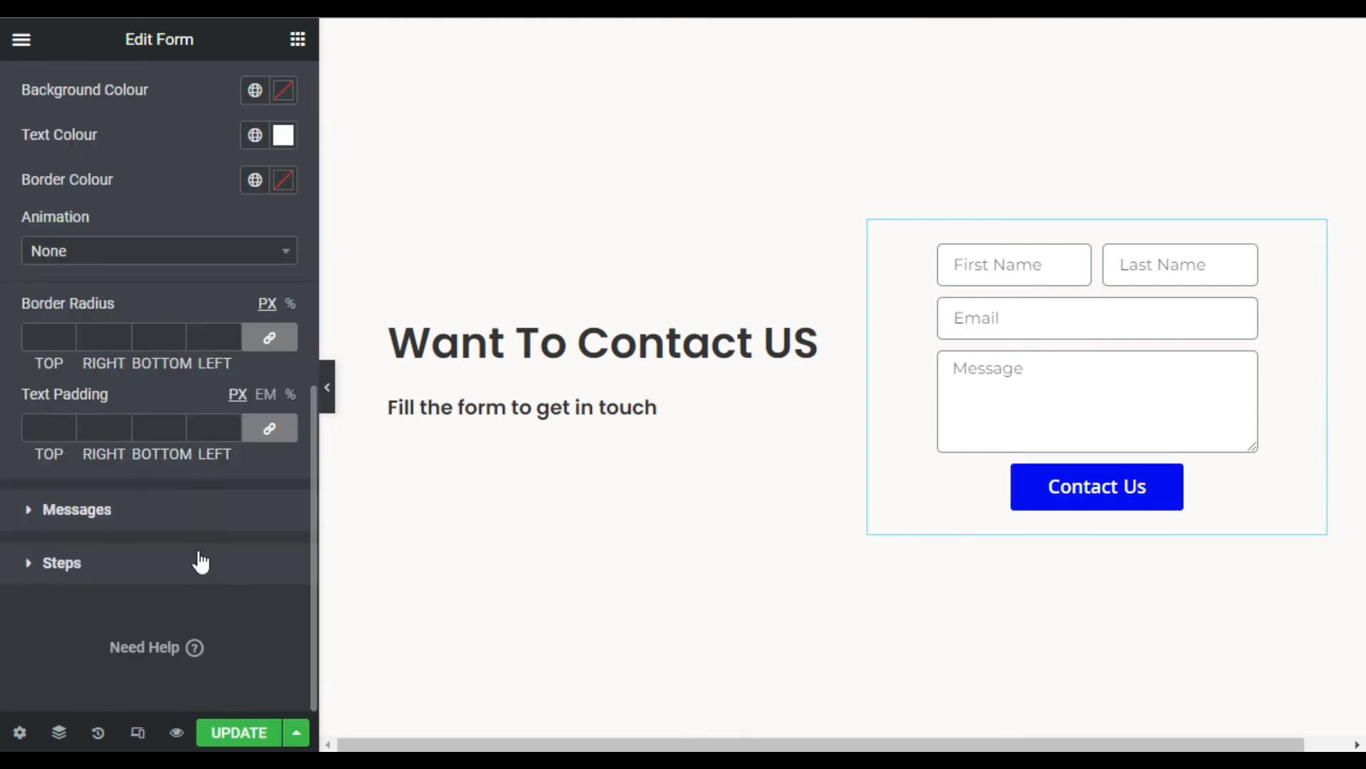
pyautogui.scroll(4, 199, 562)
pyautogui.scroll(-4, 201, 567)
# - In Style > Messages, set the success message colour to light green #85F472
pyautogui.click(92, 518)
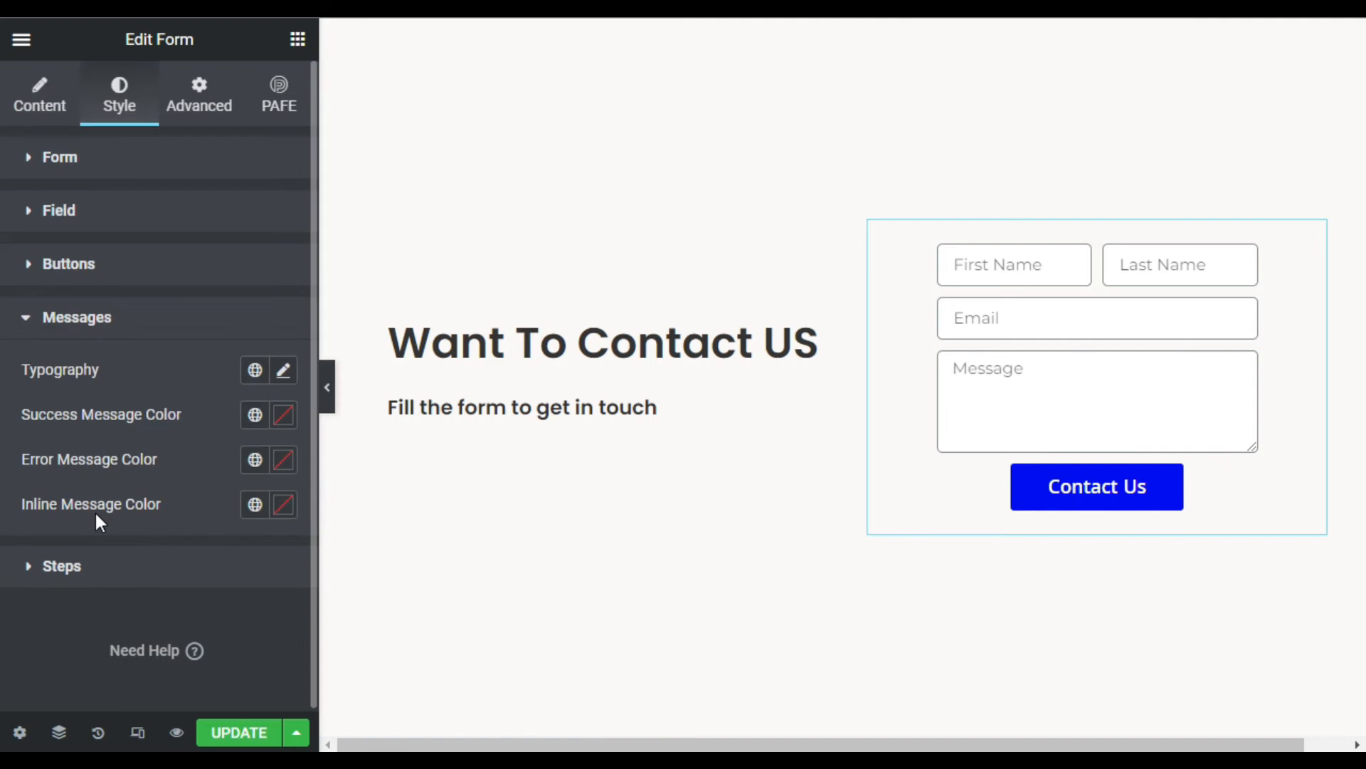
pyautogui.click(280, 417)
pyautogui.moveTo(111, 299)
pyautogui.mouseDown()
pyautogui.moveTo(100, 304)
pyautogui.moveTo(114, 305)
pyautogui.mouseUp()
pyautogui.click(166, 122)
pyautogui.click(167, 115)
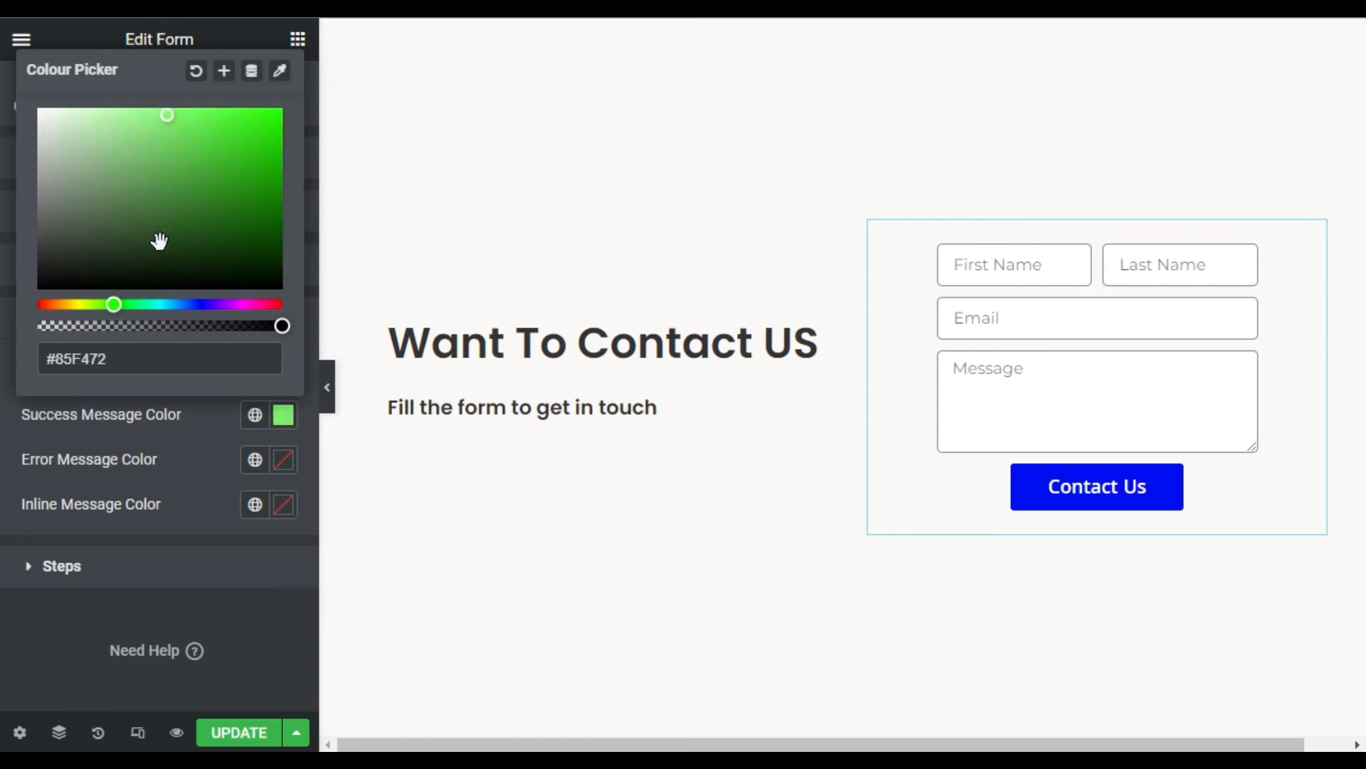
# - Set the error message colour to light red #FB5A5A and collapse the Messages section
pyautogui.click(283, 460)
pyautogui.click(176, 176)
pyautogui.click(195, 155)
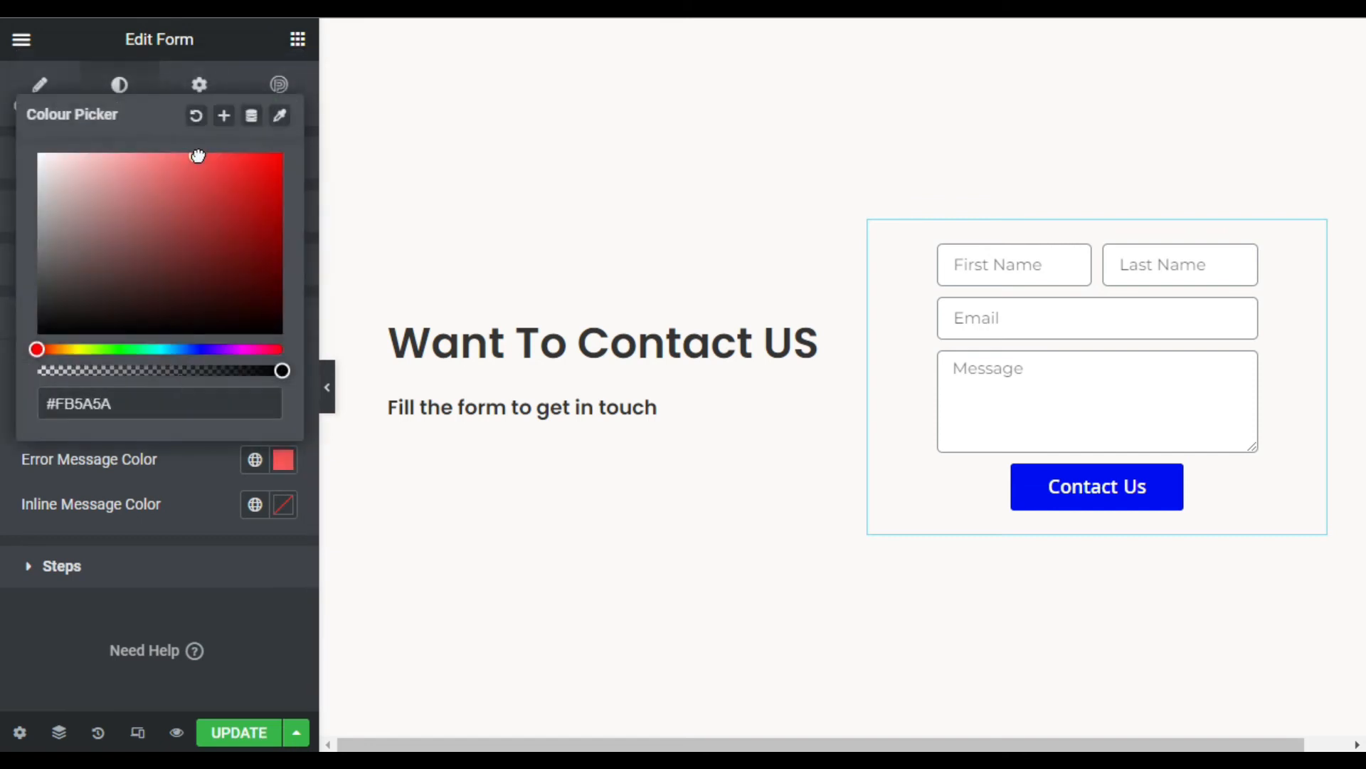
pyautogui.click(158, 504)
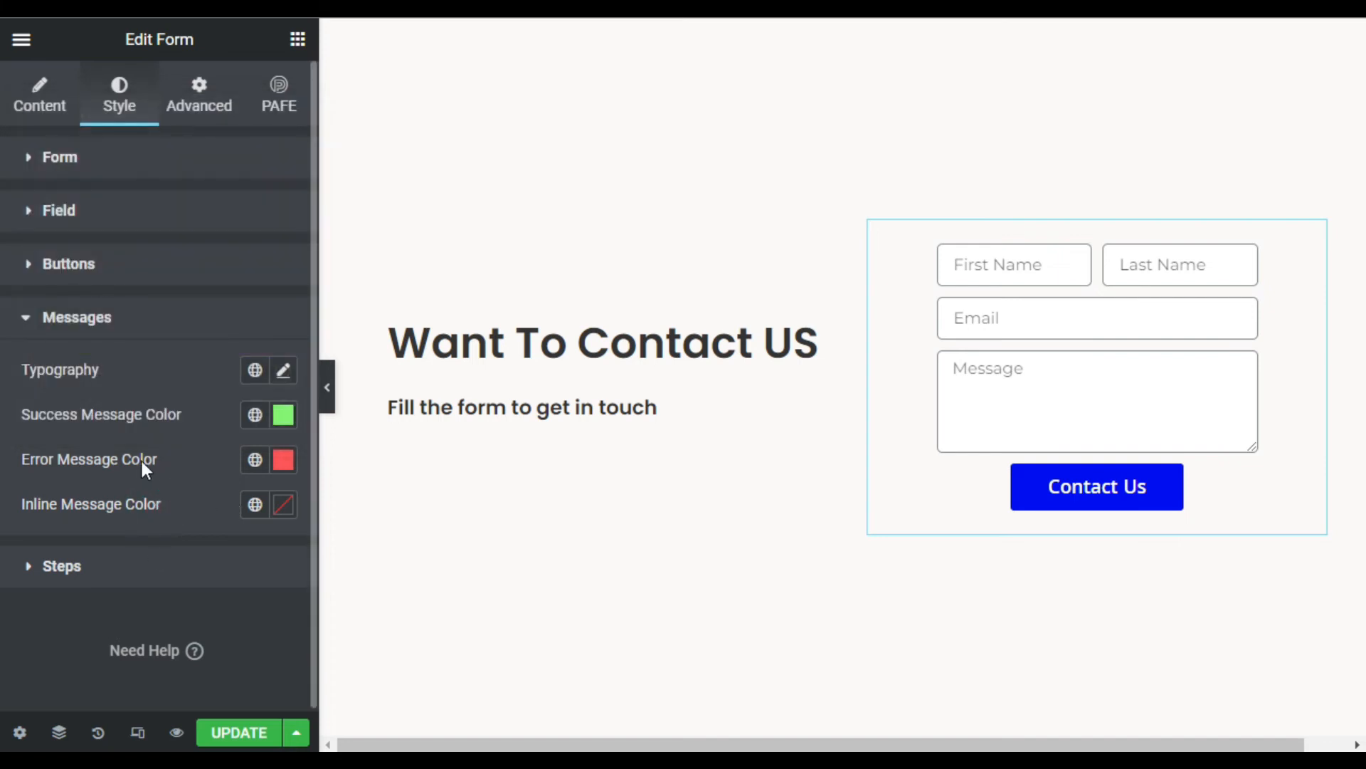
pyautogui.click(118, 317)
pyautogui.click(34, 80)
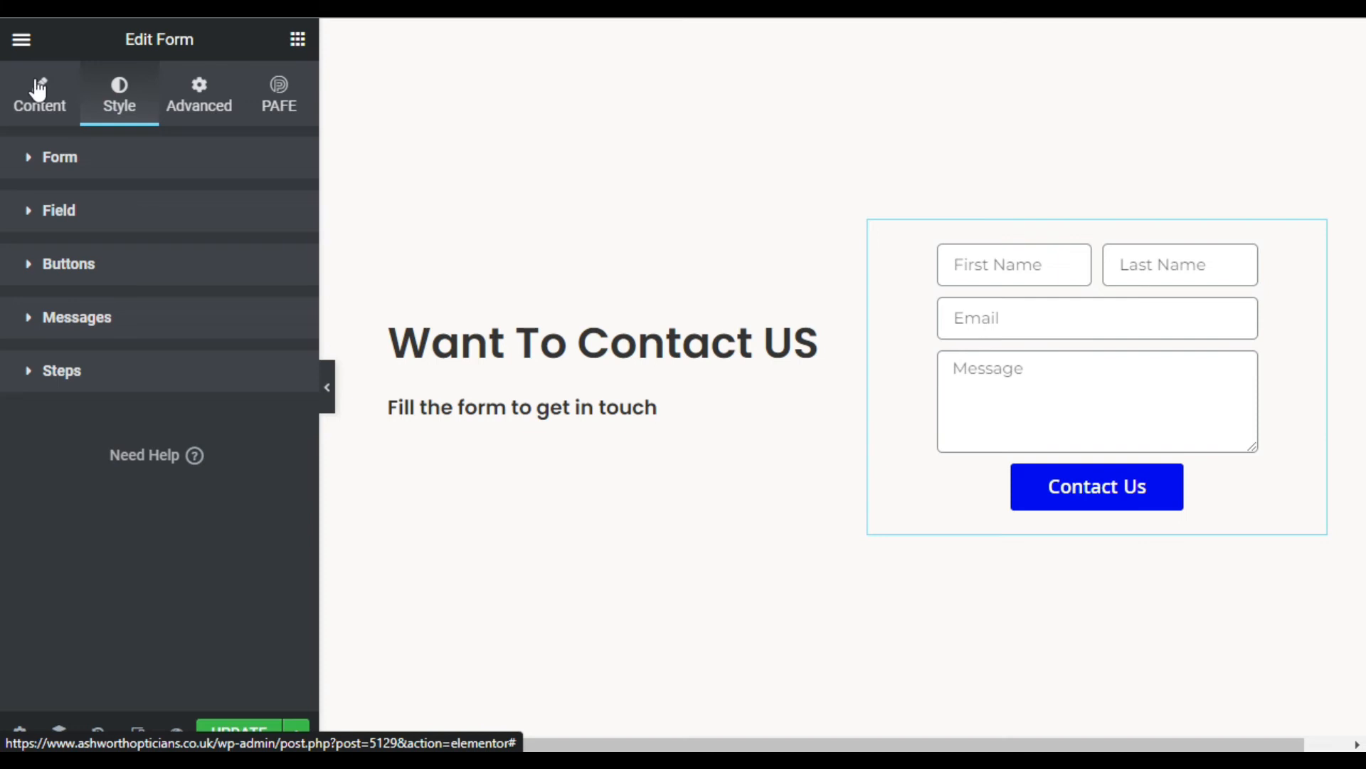
# - In the form's Email action settings, replace the To address with the Gmail address
pyautogui.click(43, 82)
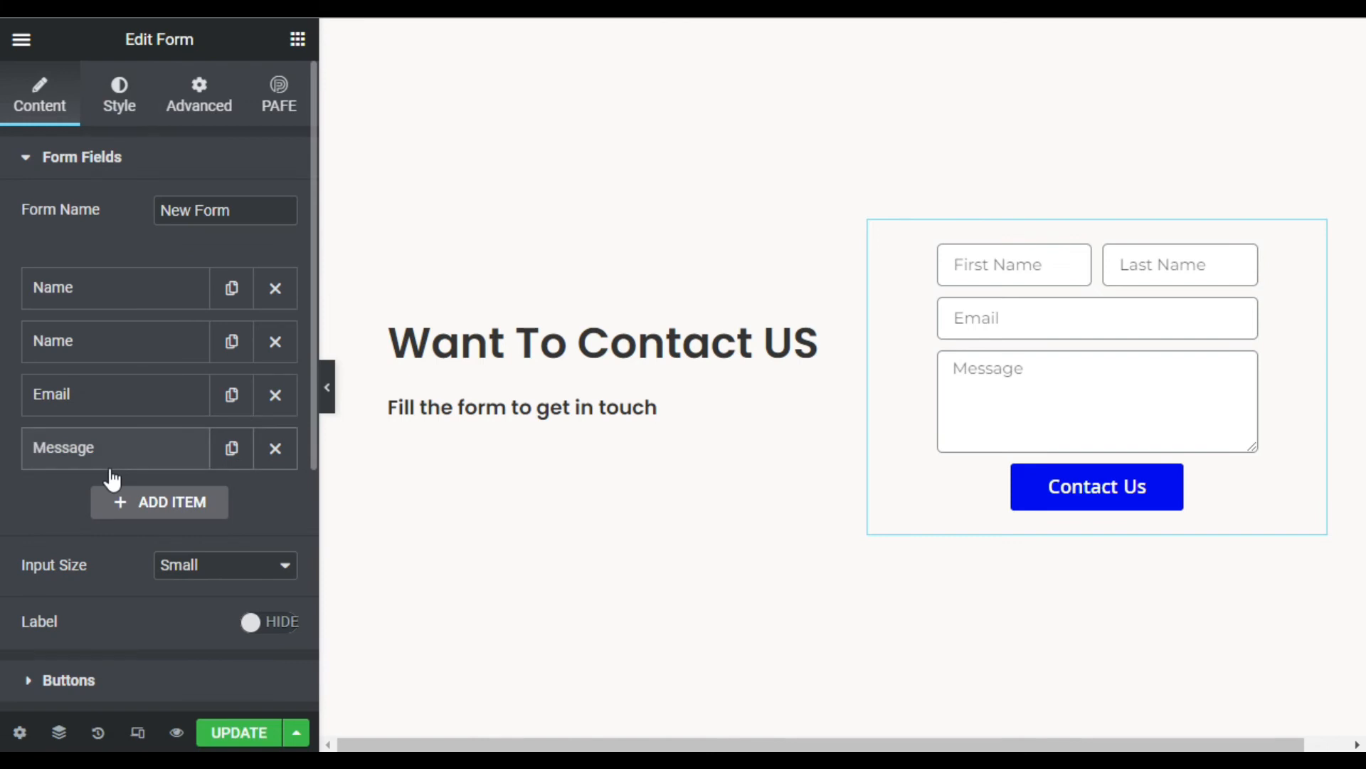
pyautogui.scroll(-5, 111, 478)
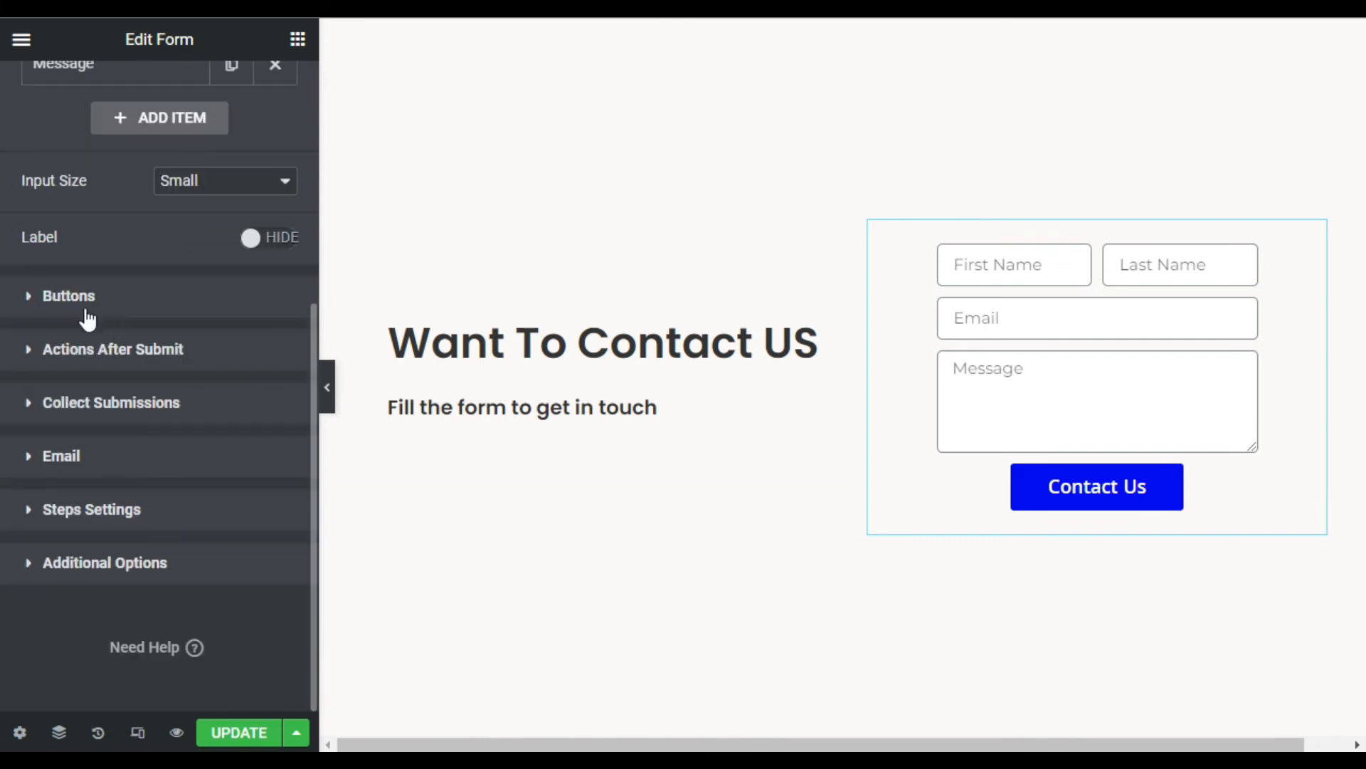
pyautogui.click(142, 356)
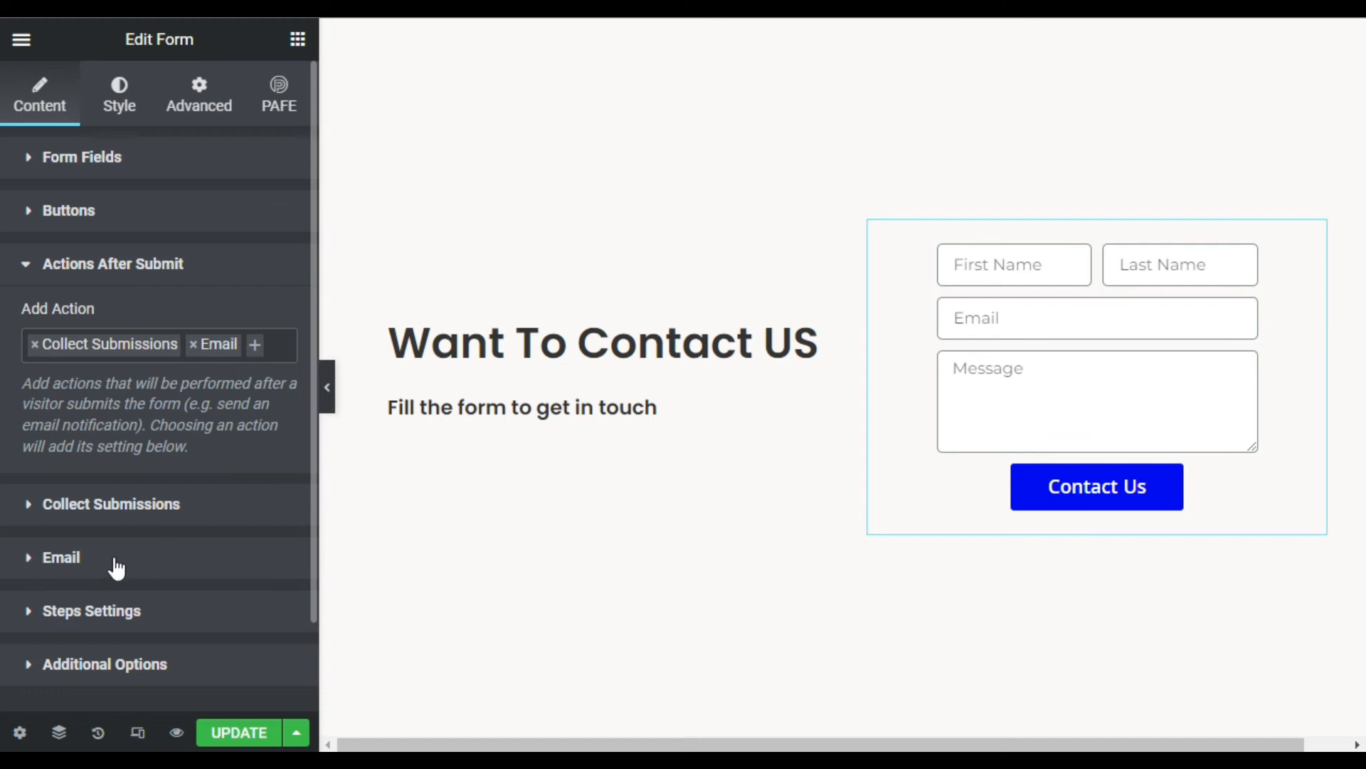
pyautogui.click(70, 558)
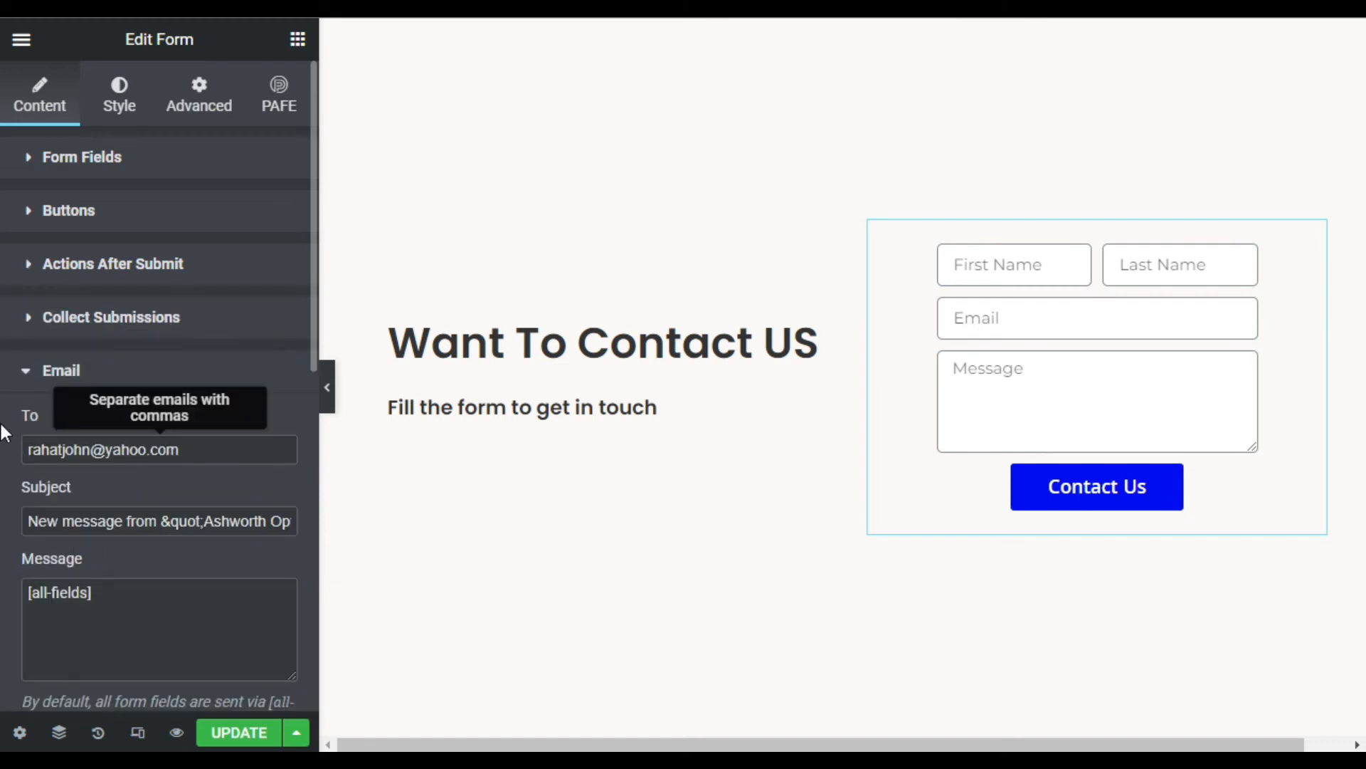
pyautogui.moveTo(201, 447); pyautogui.dragTo(16, 443)
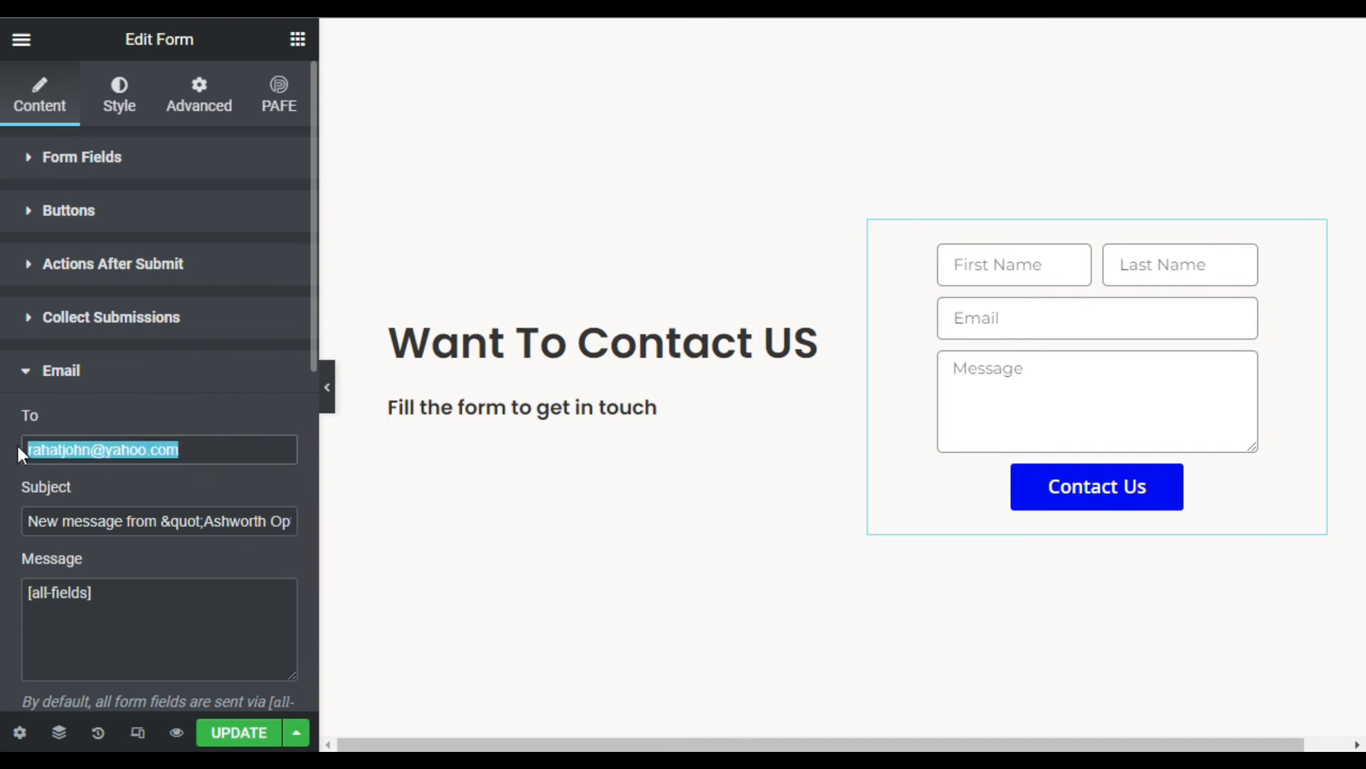
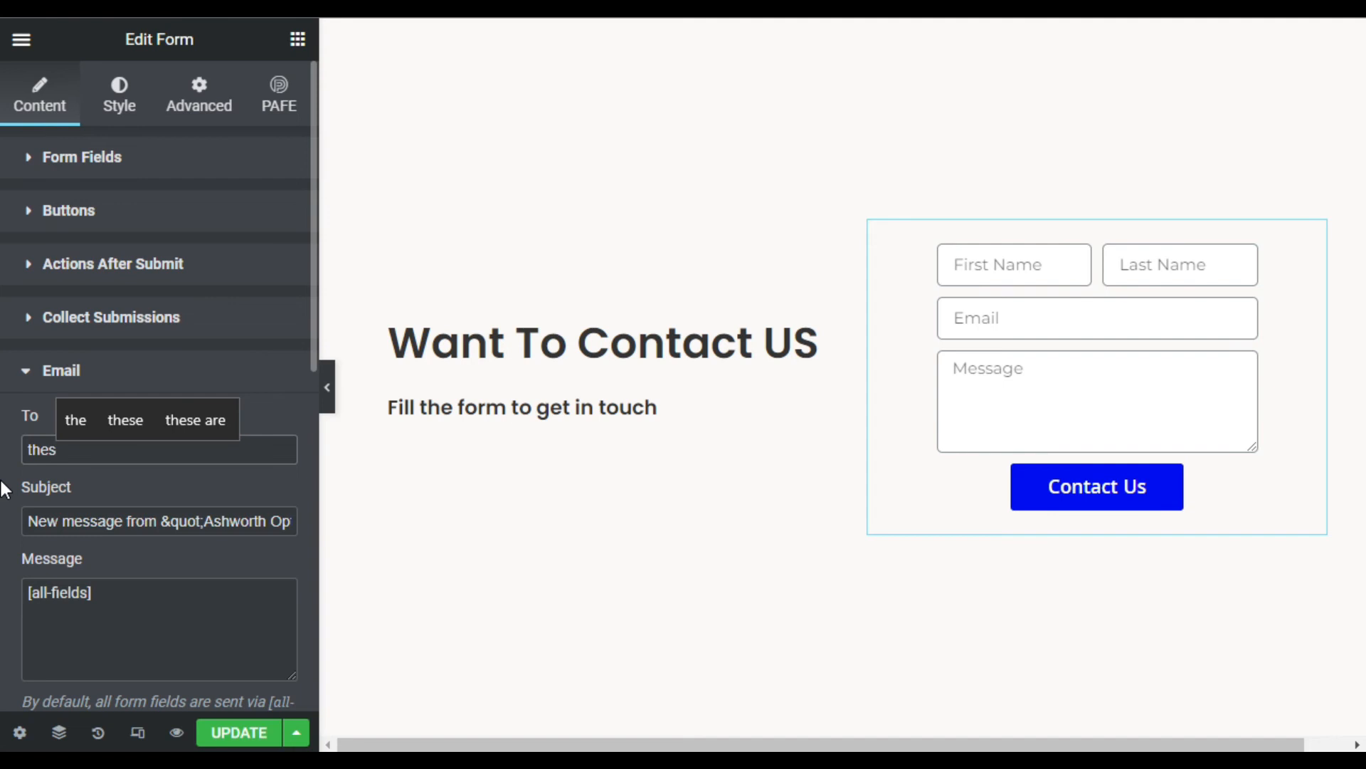
pyautogui.press('Up')
pyautogui.press('Return')
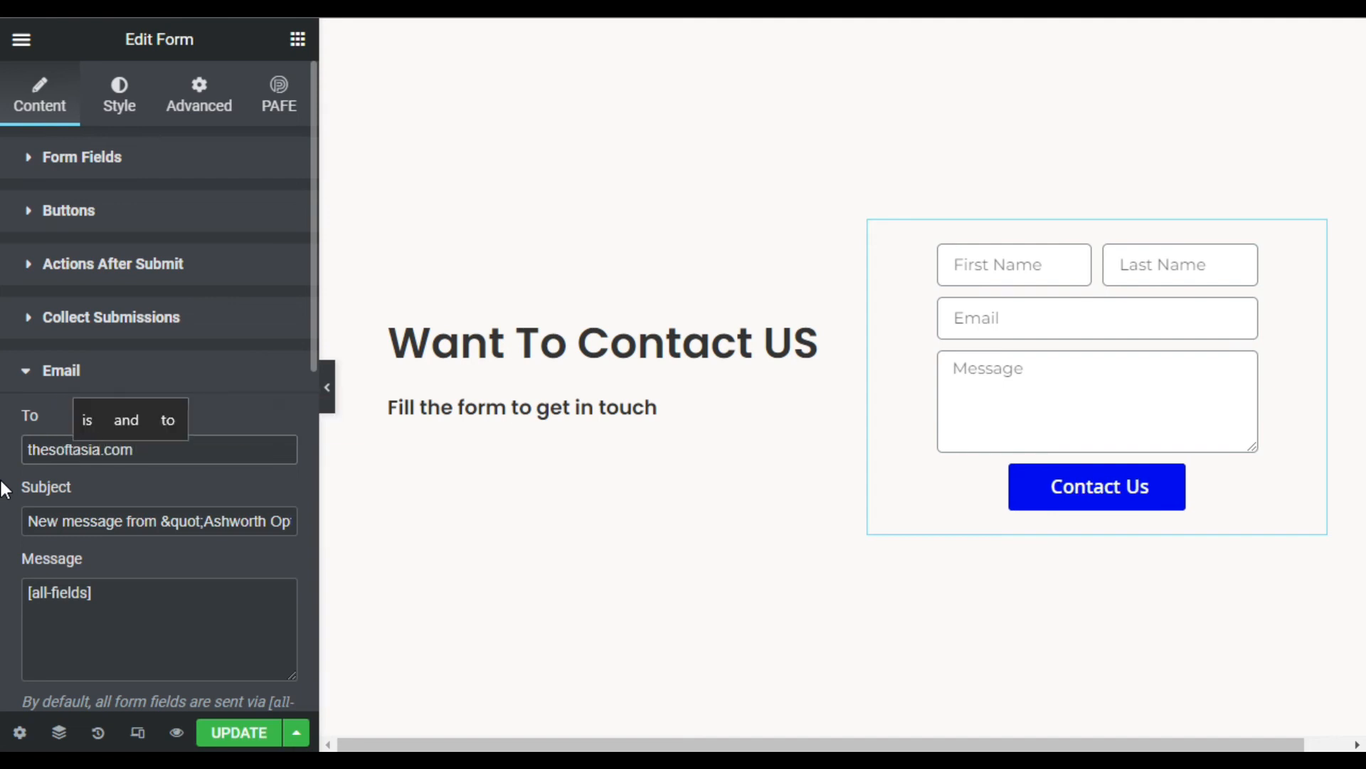
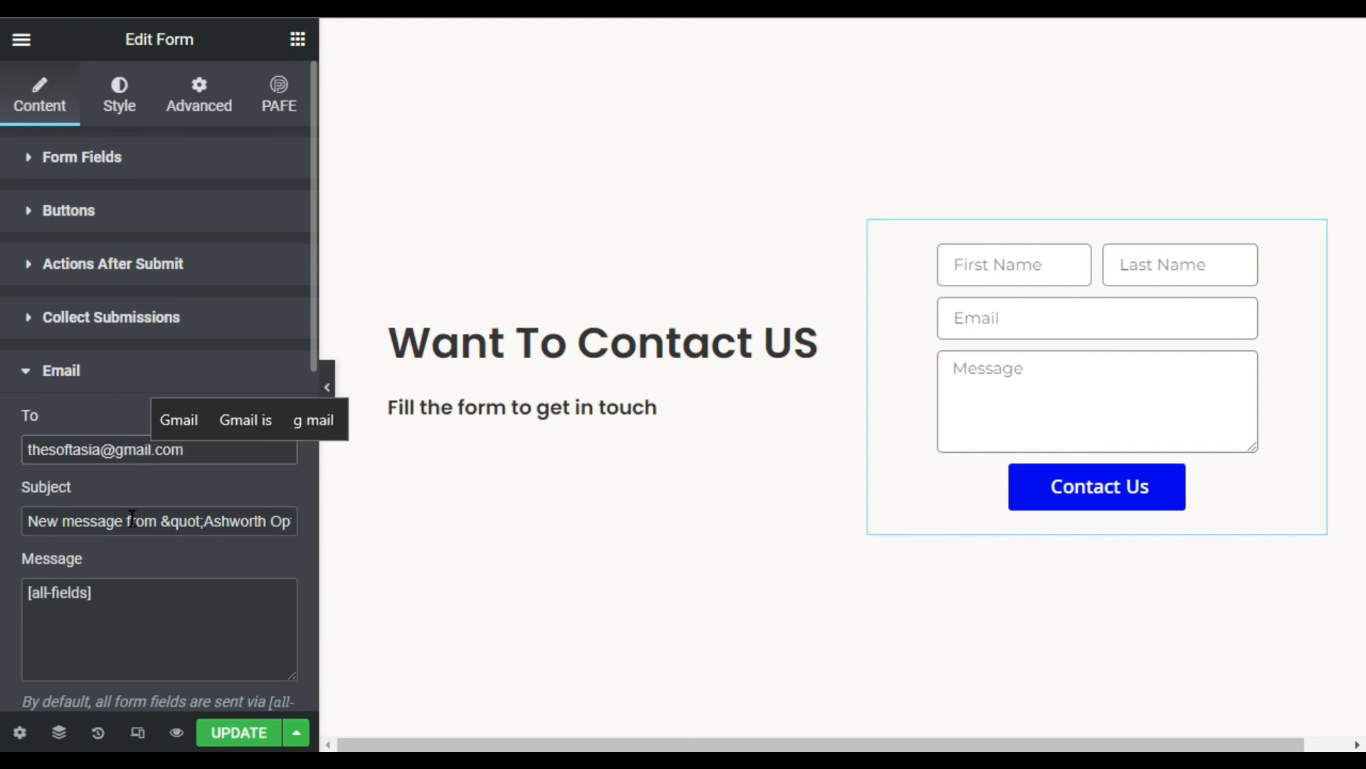
# - Trim the email subject to 'New message' and save the page with Update
pyautogui.moveTo(126, 521); pyautogui.dragTo(336, 531)
pyautogui.press('BackSpace')
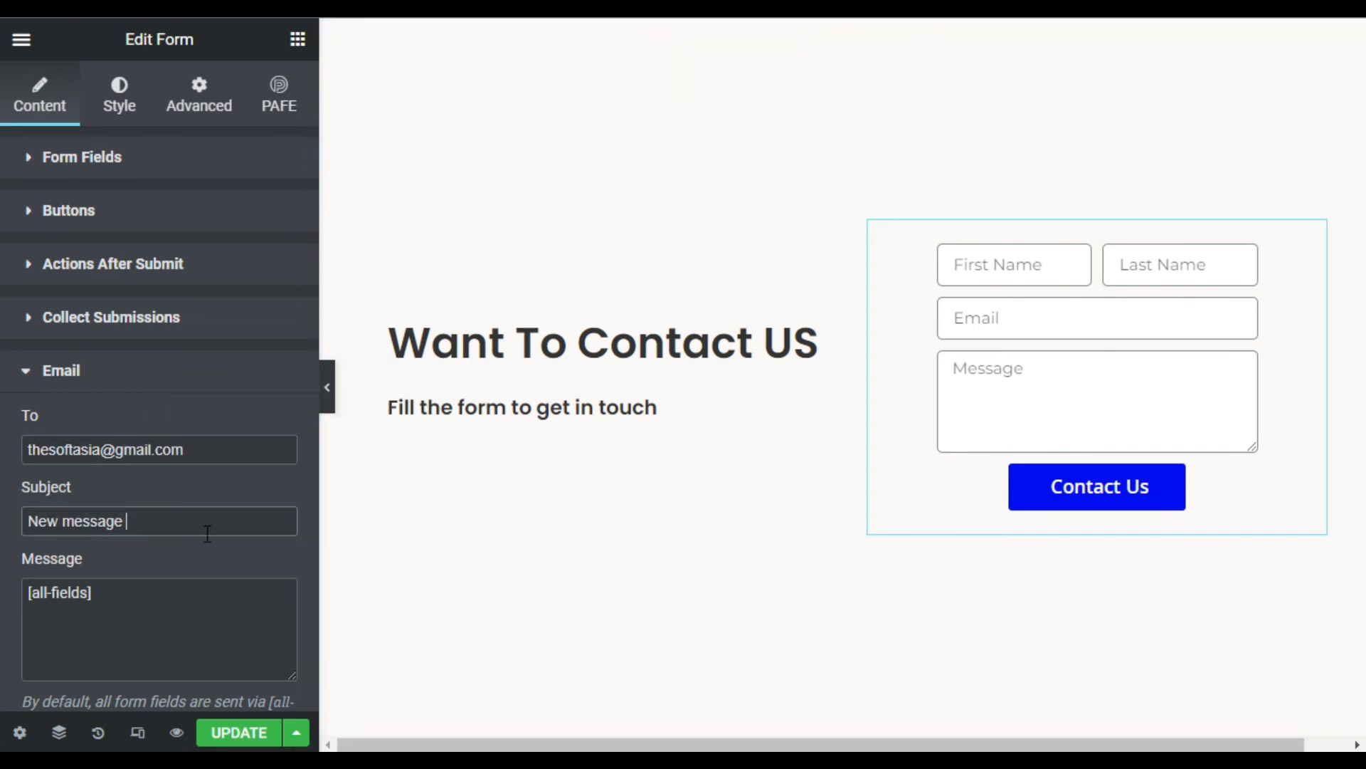
pyautogui.scroll(-2, 147, 493)
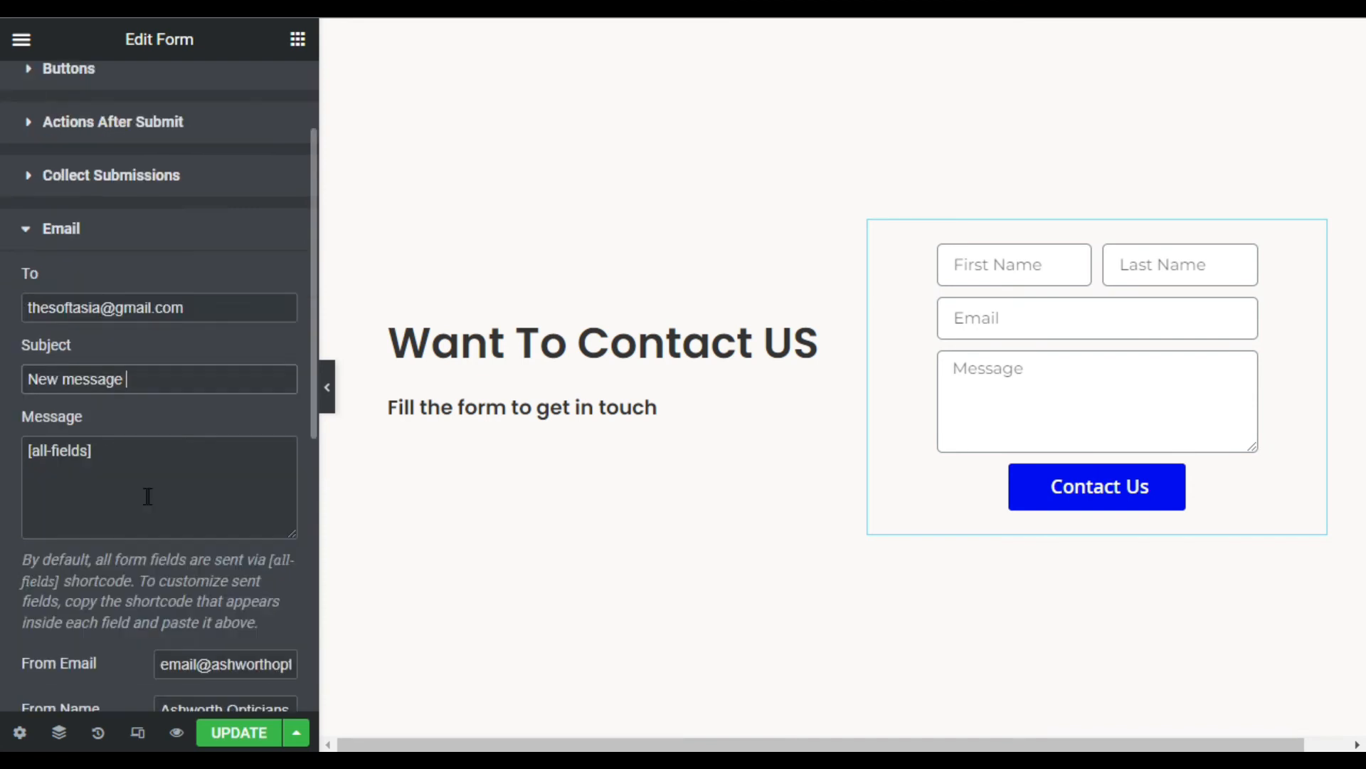
pyautogui.scroll(2, 147, 496)
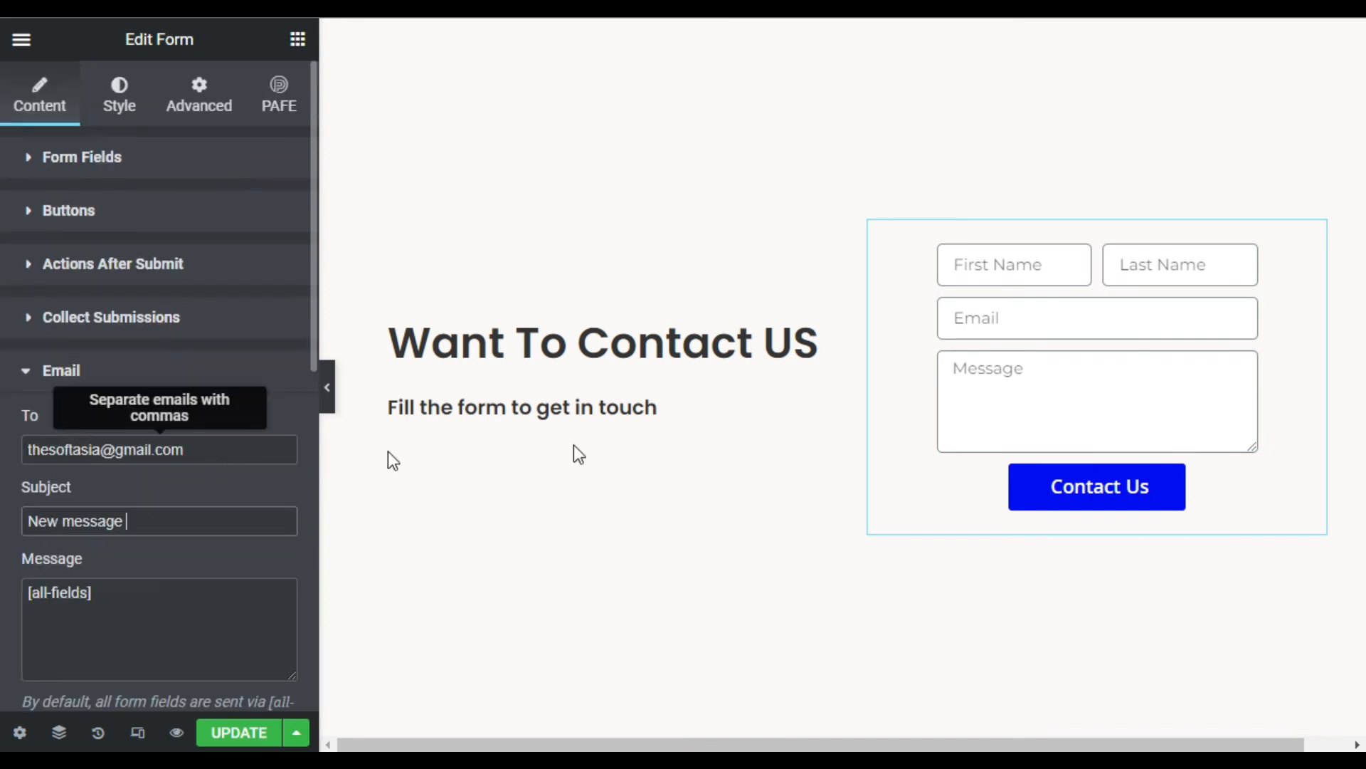
pyautogui.moveTo(201, 449); pyautogui.dragTo(20, 448)
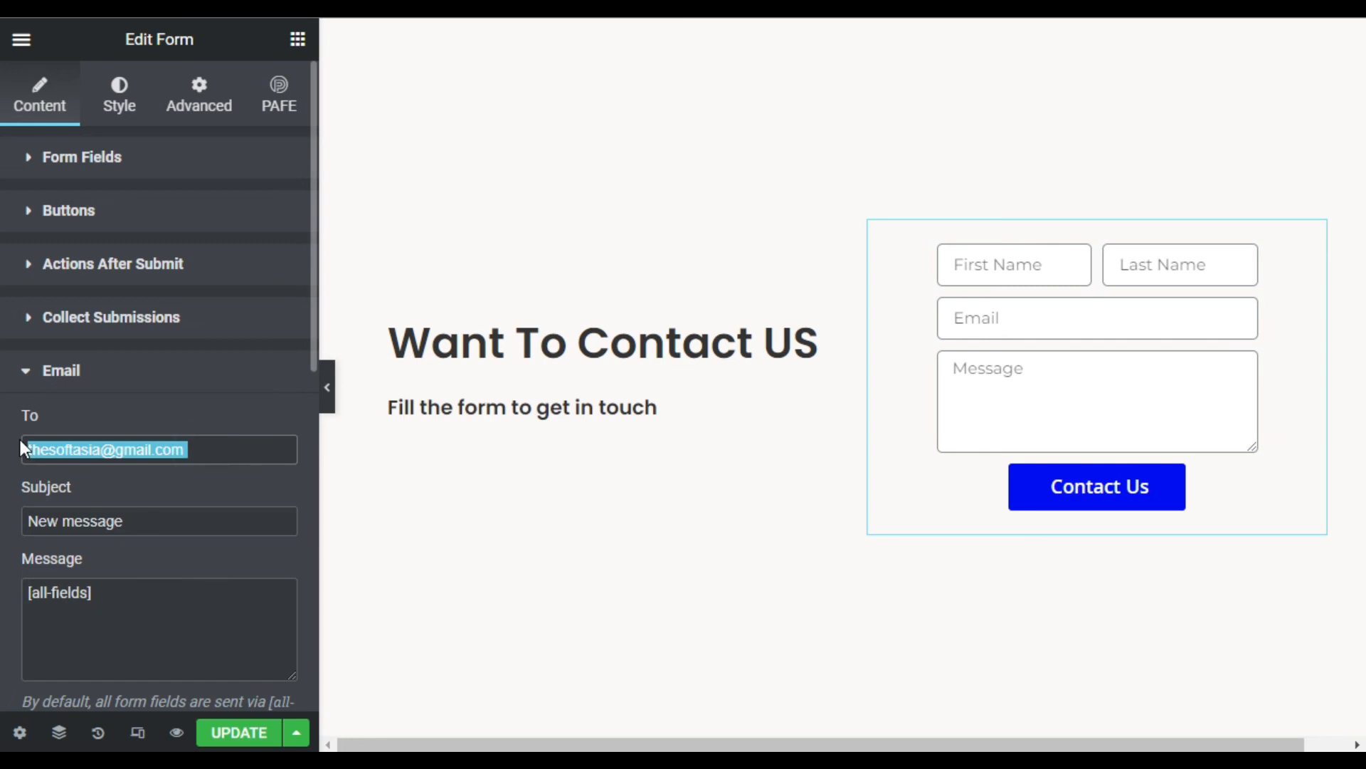
pyautogui.click(84, 541)
pyautogui.click(241, 733)
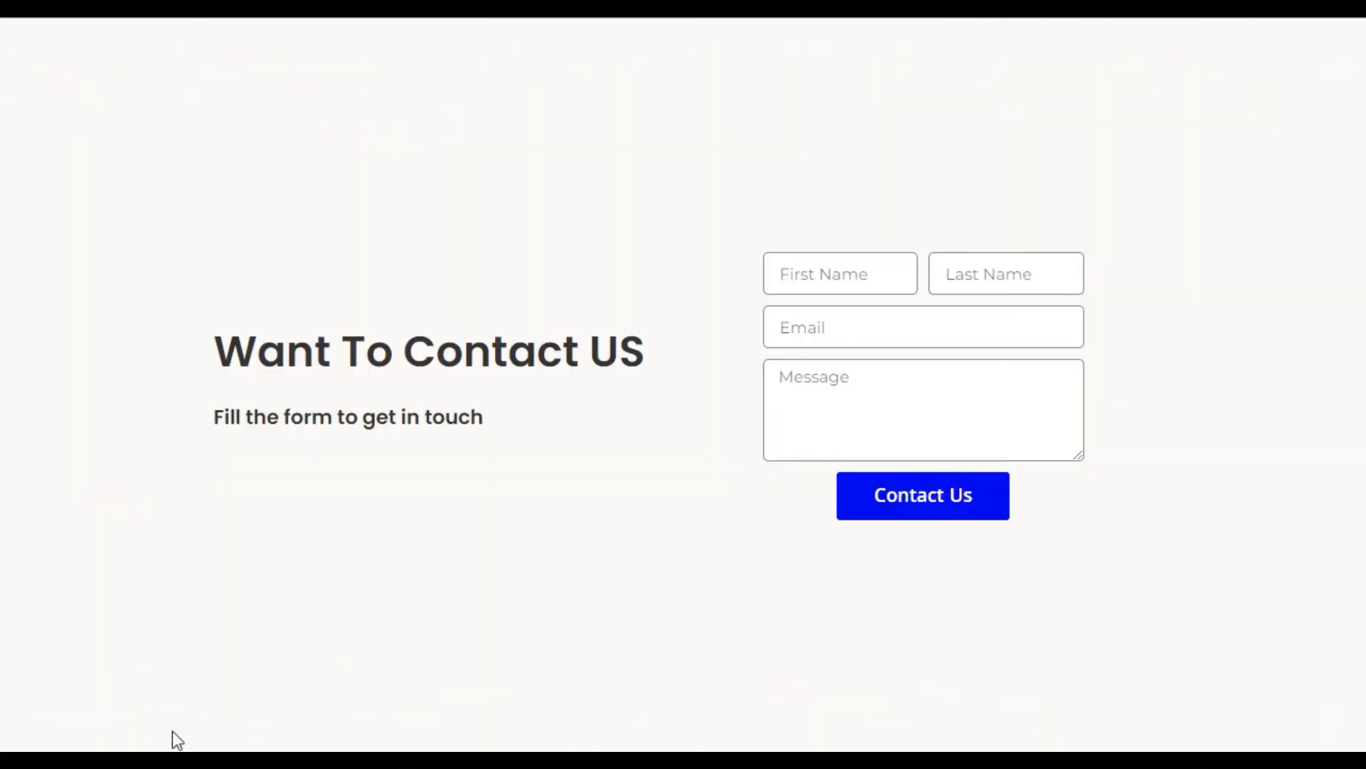
# - Fill the preview form with a test first name, last name, email and 'Hi' message, then submit it
pyautogui.click(867, 275)
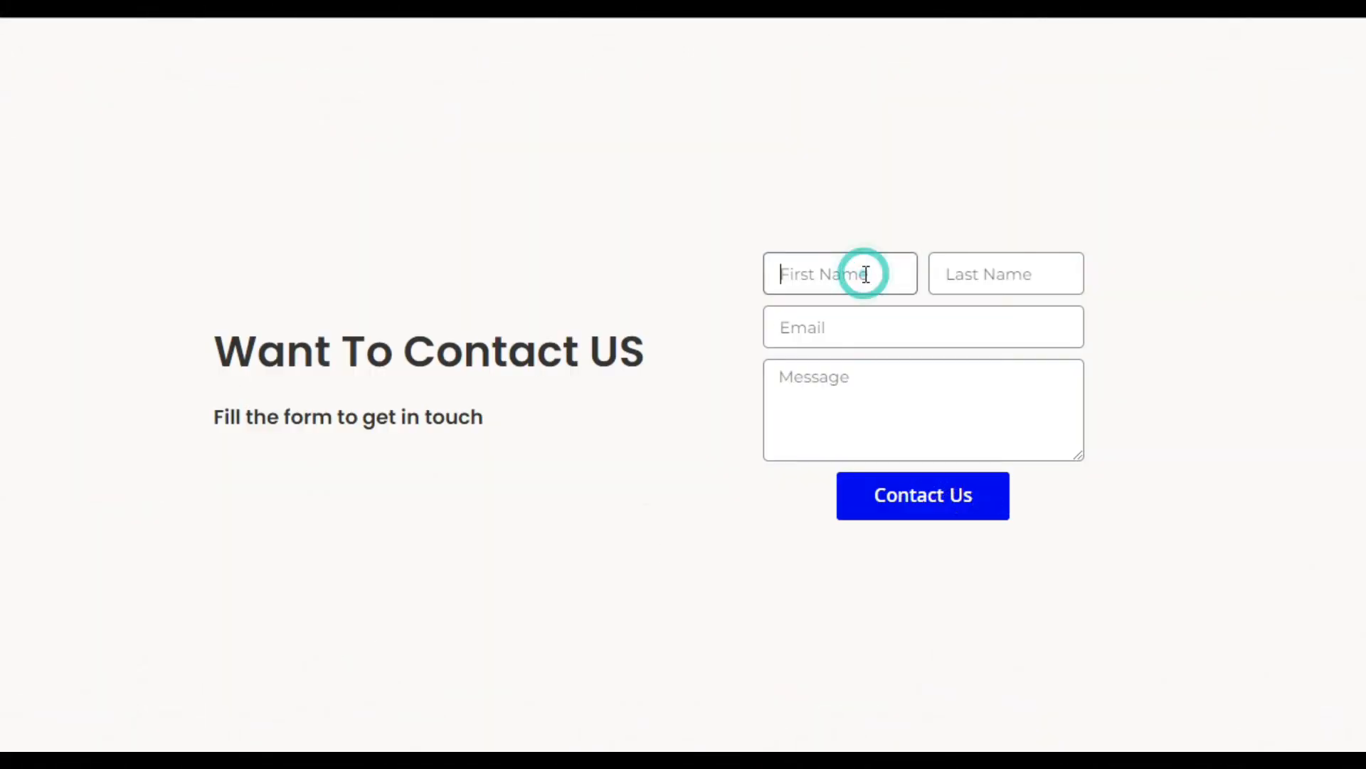
pyautogui.write('J')
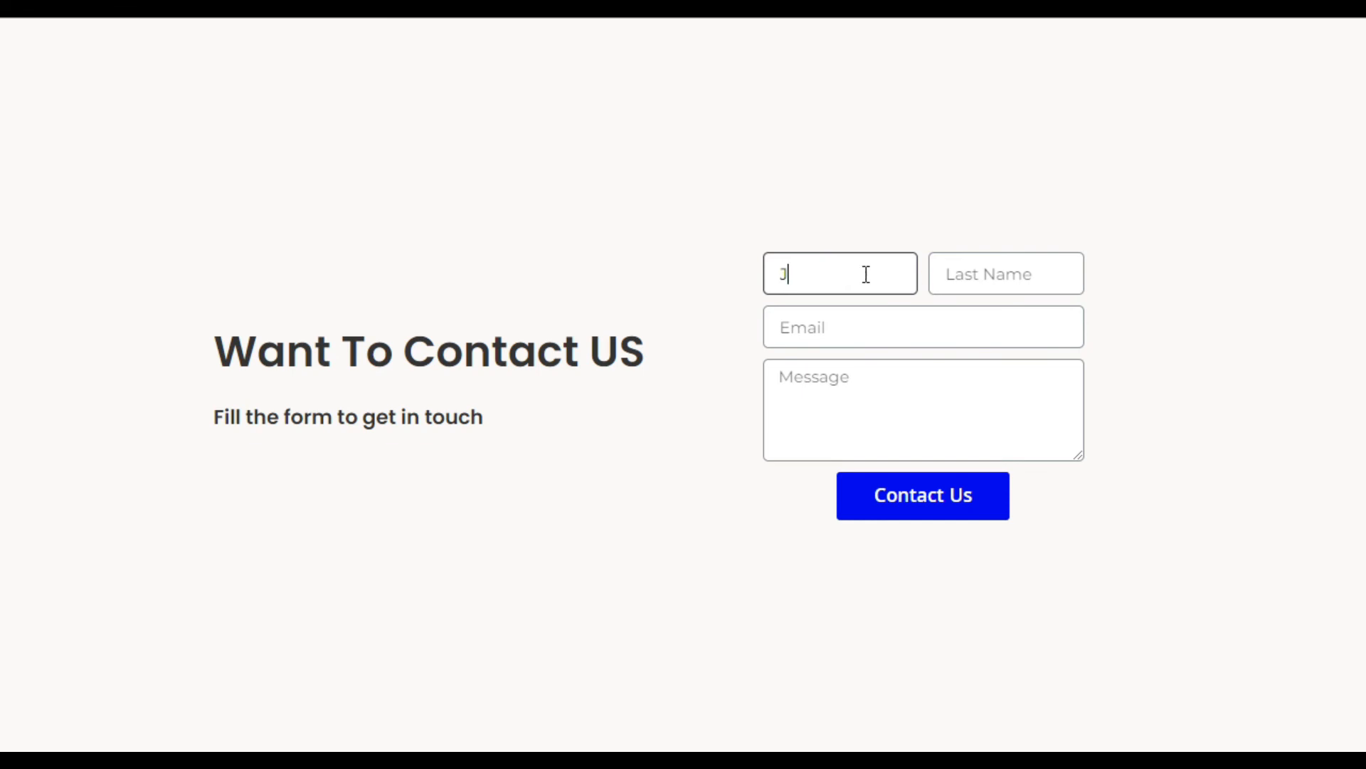
pyautogui.write('ohn')
pyautogui.press('Tab')
pyautogui.write('Doe')
pyautogui.press('Tab')
pyautogui.write('joh')
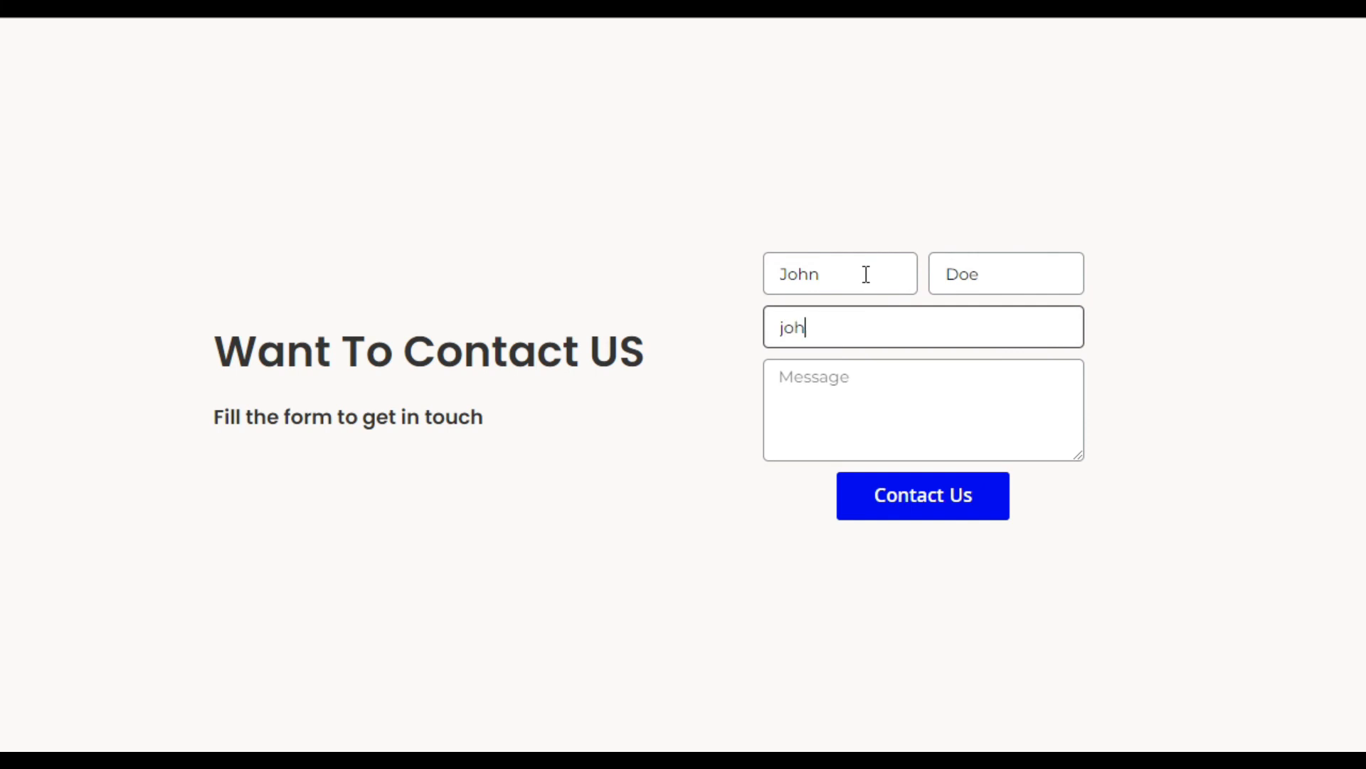
pyautogui.write('n@doe.com')
pyautogui.press('Tab')
pyautogui.write('Hi')
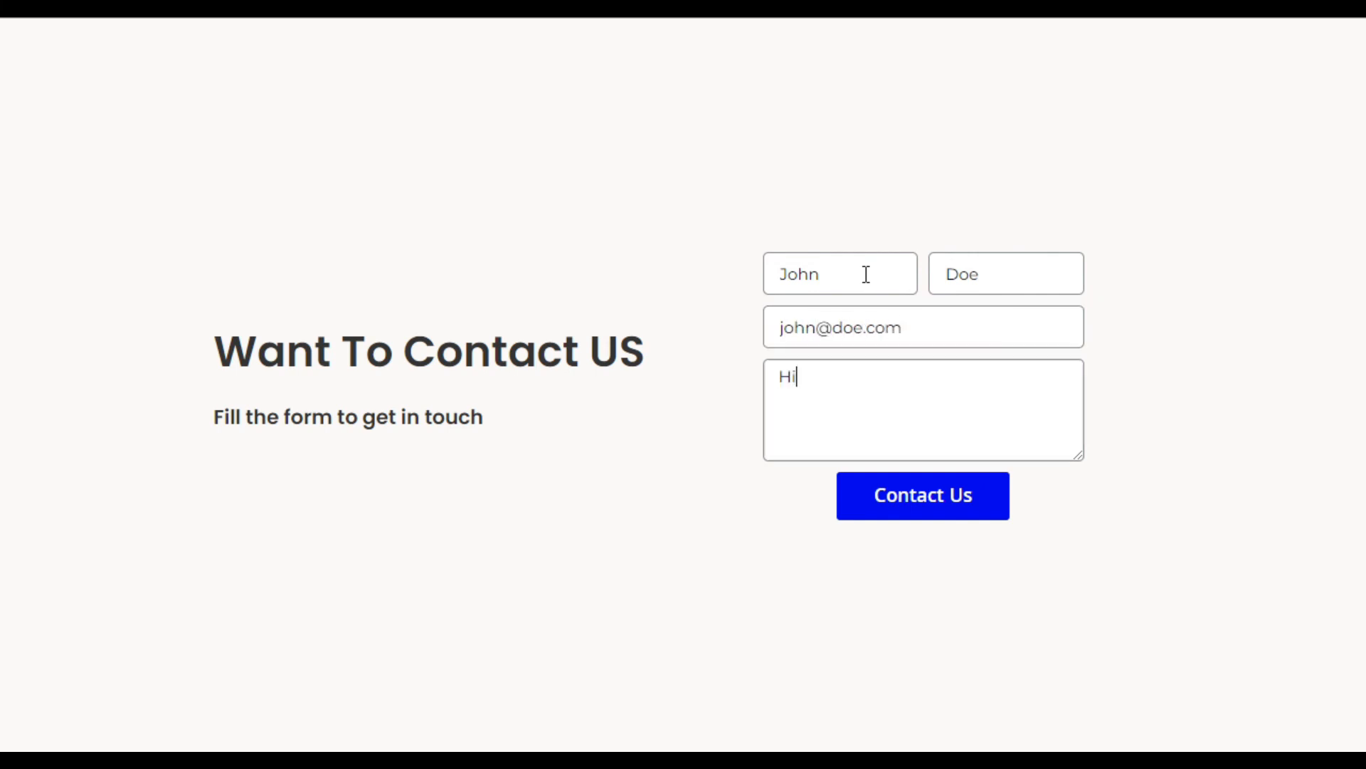
pyautogui.click(900, 501)
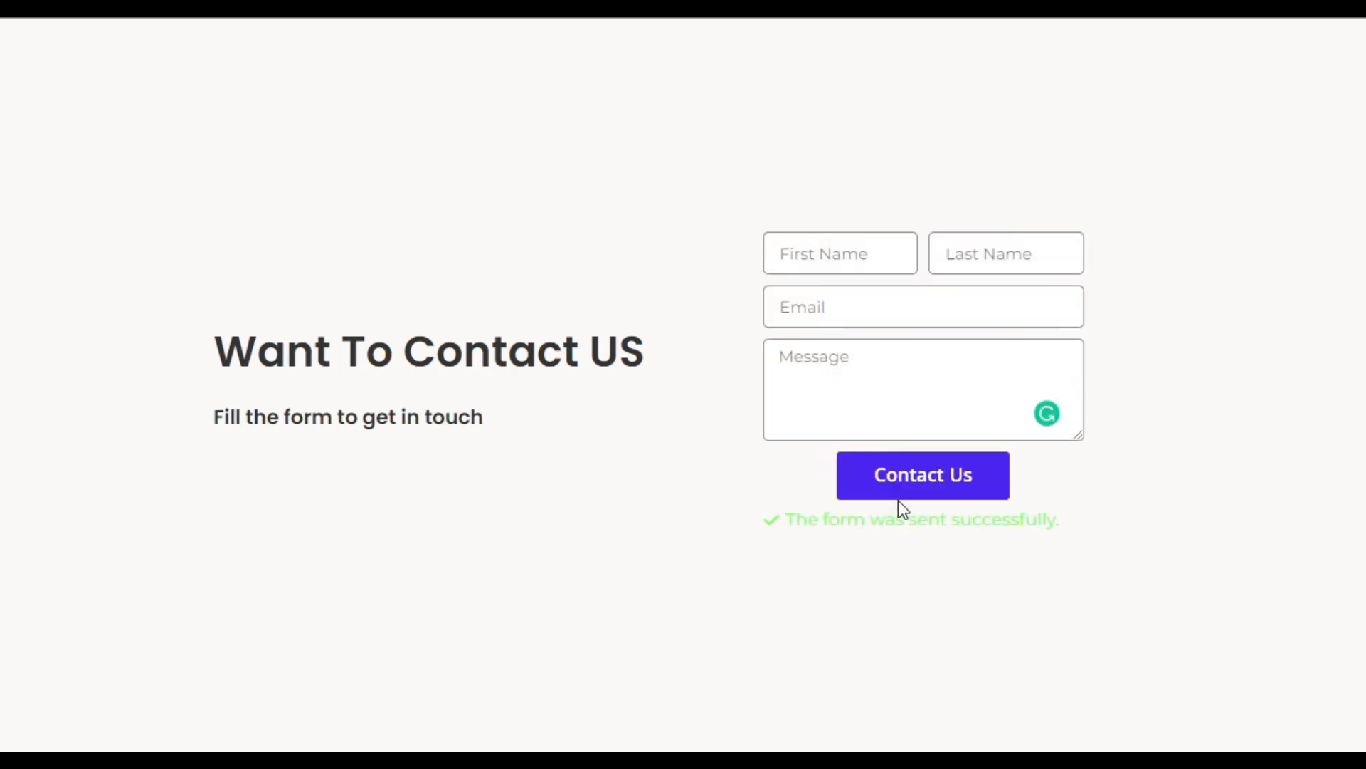
pyautogui.moveTo(893, 521); pyautogui.dragTo(1053, 522)
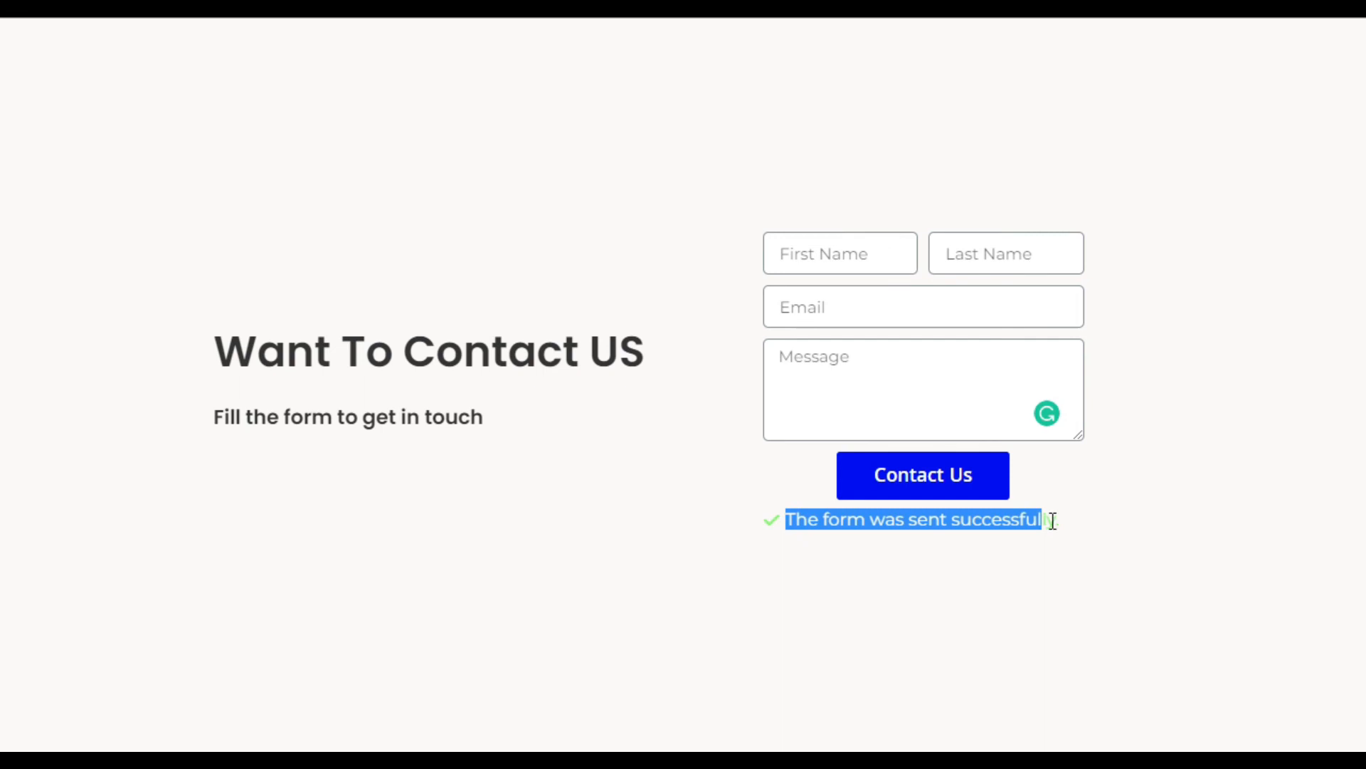
pyautogui.click(1078, 525)
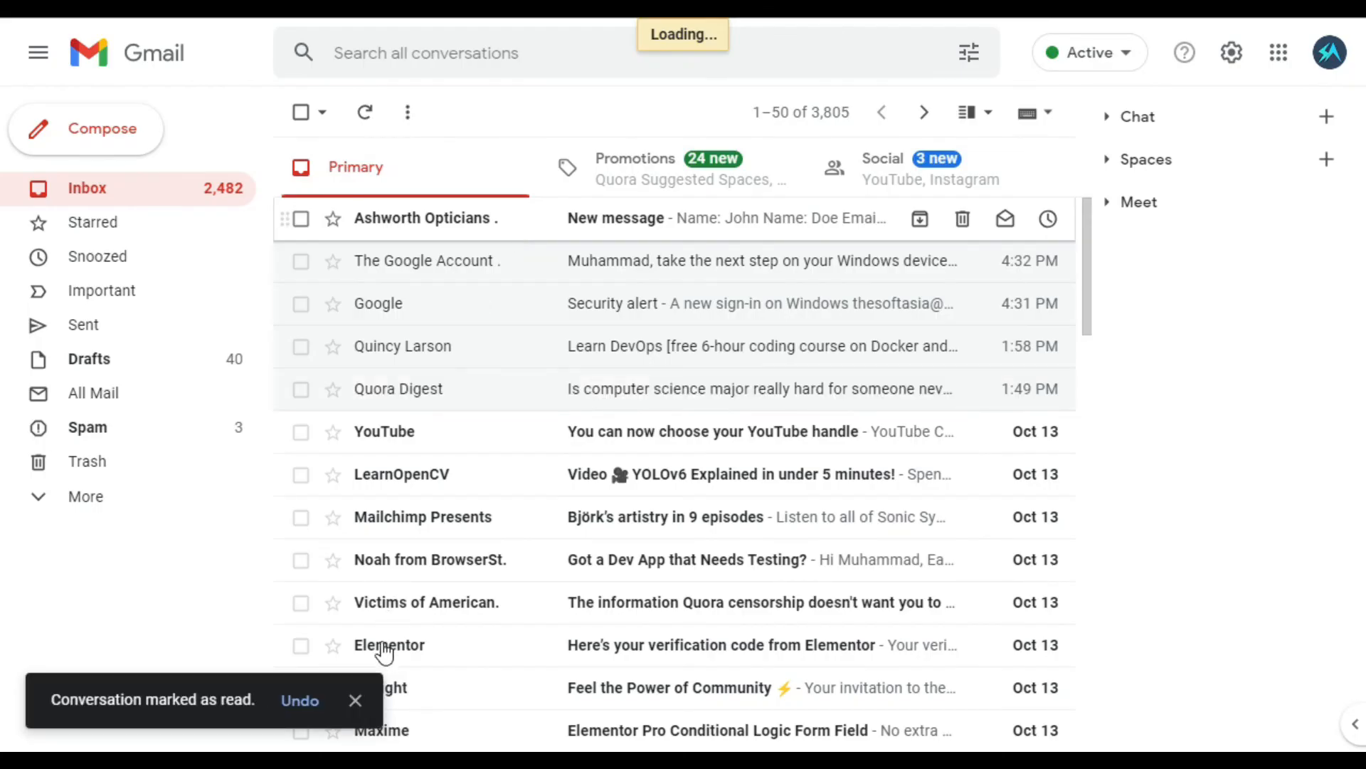
# - In Gmail, dismiss the notification and open the top 'New message' form submission email
pyautogui.click(357, 700)
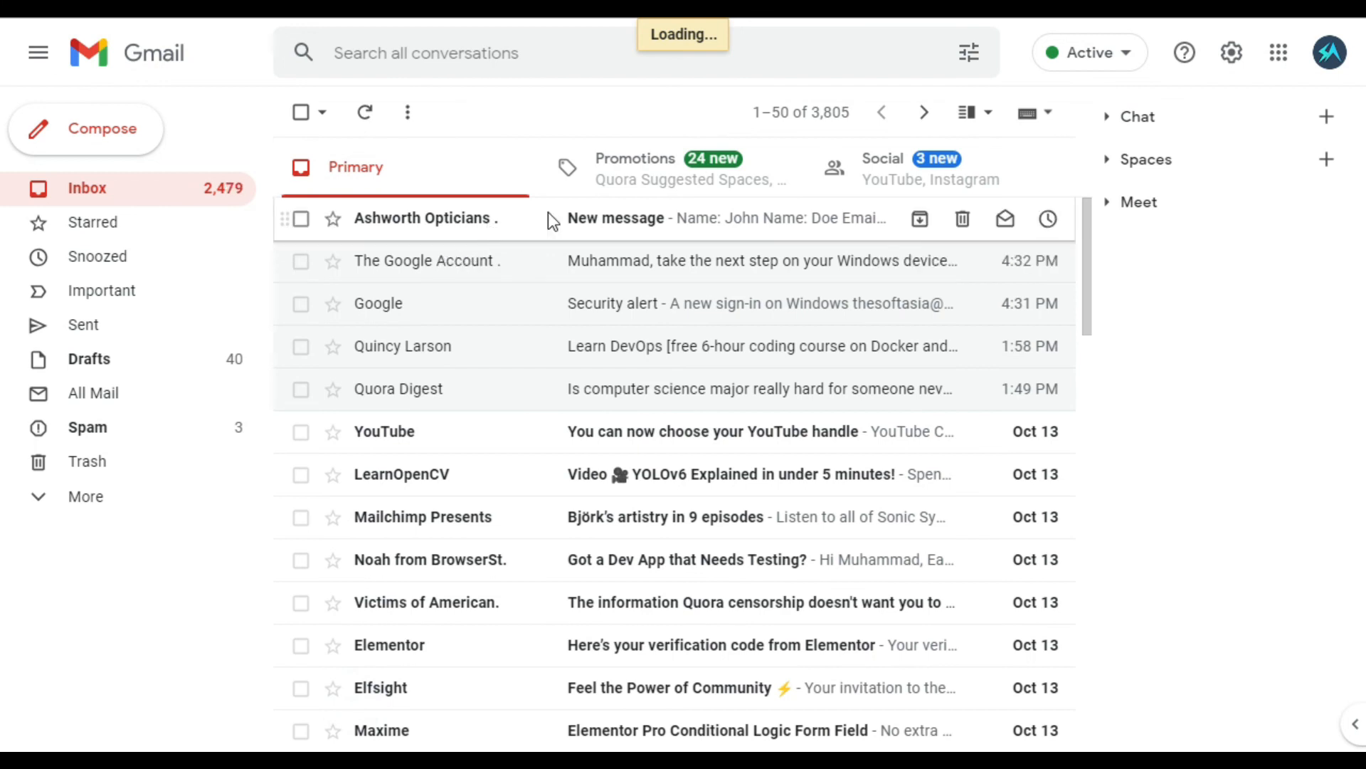
pyautogui.click(549, 218)
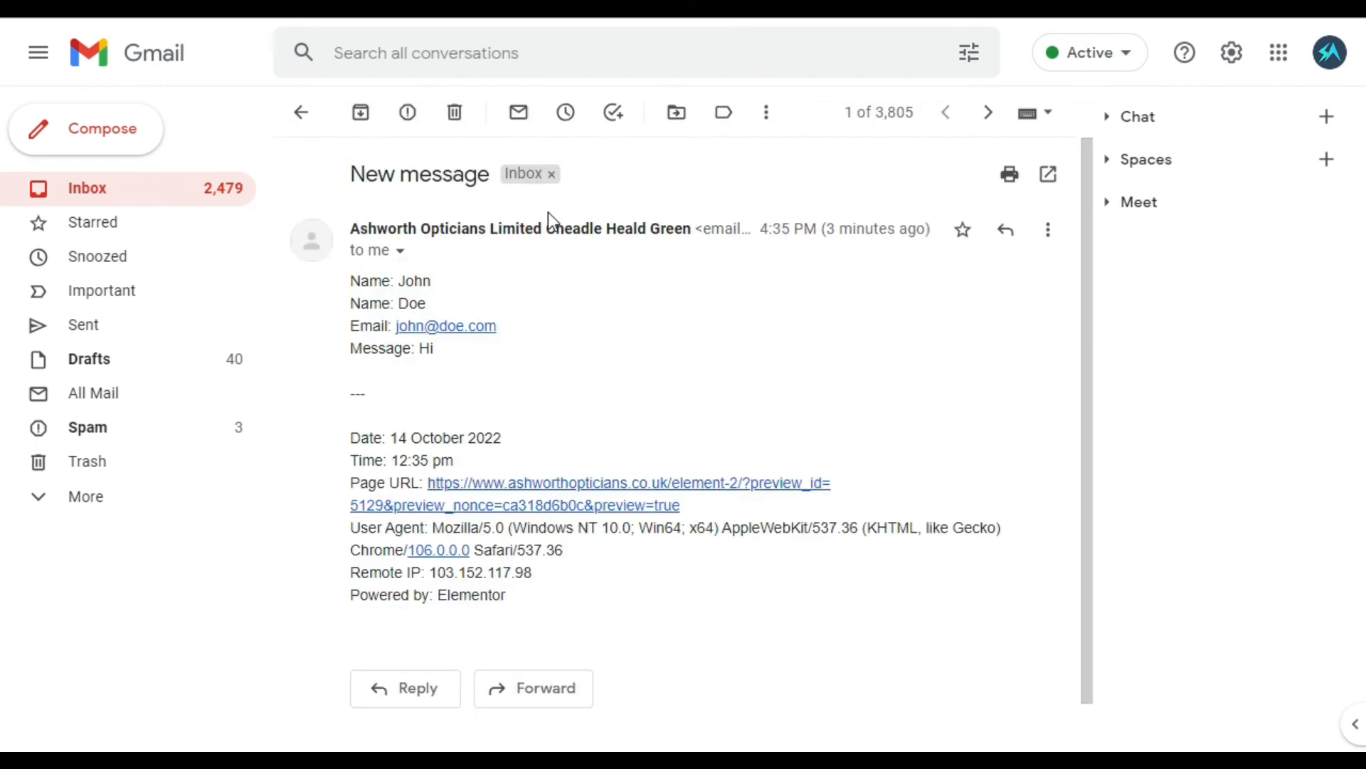
pyautogui.doubleClick(414, 281)
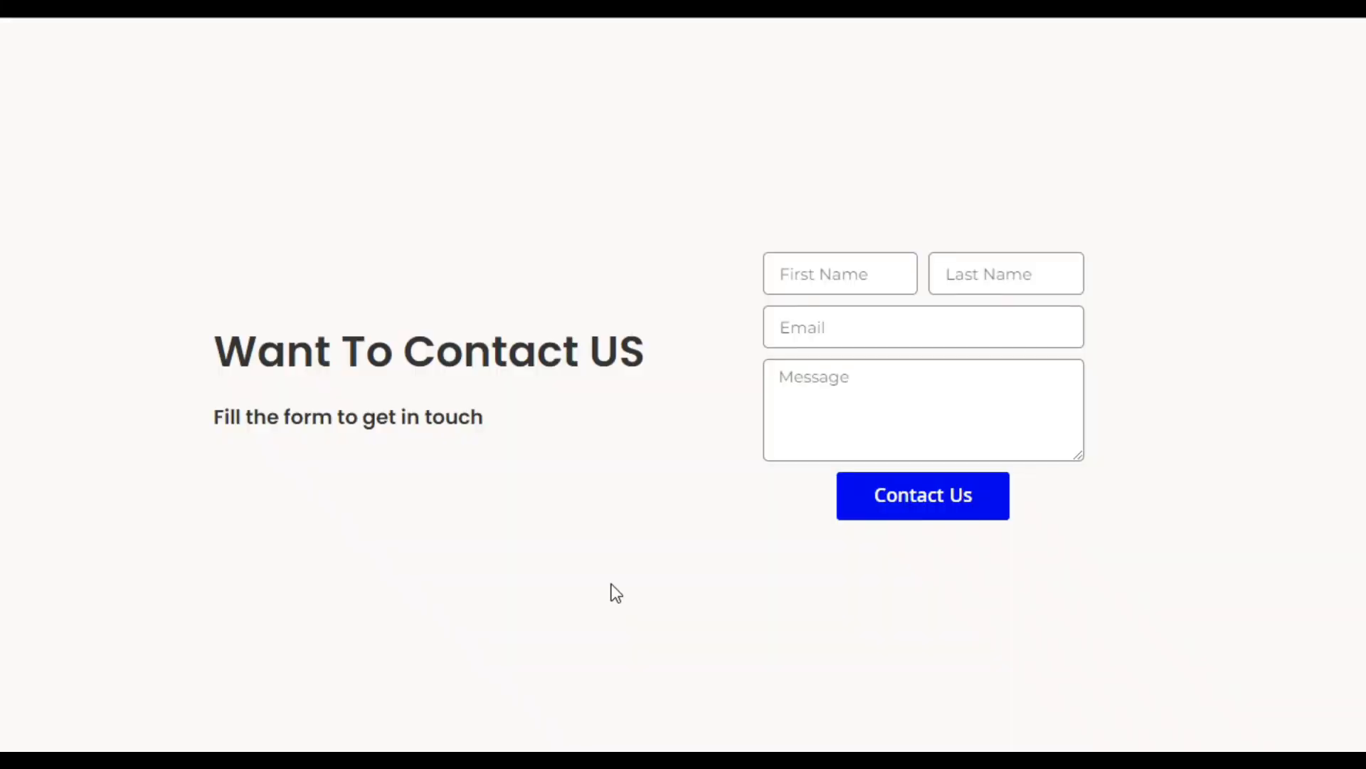